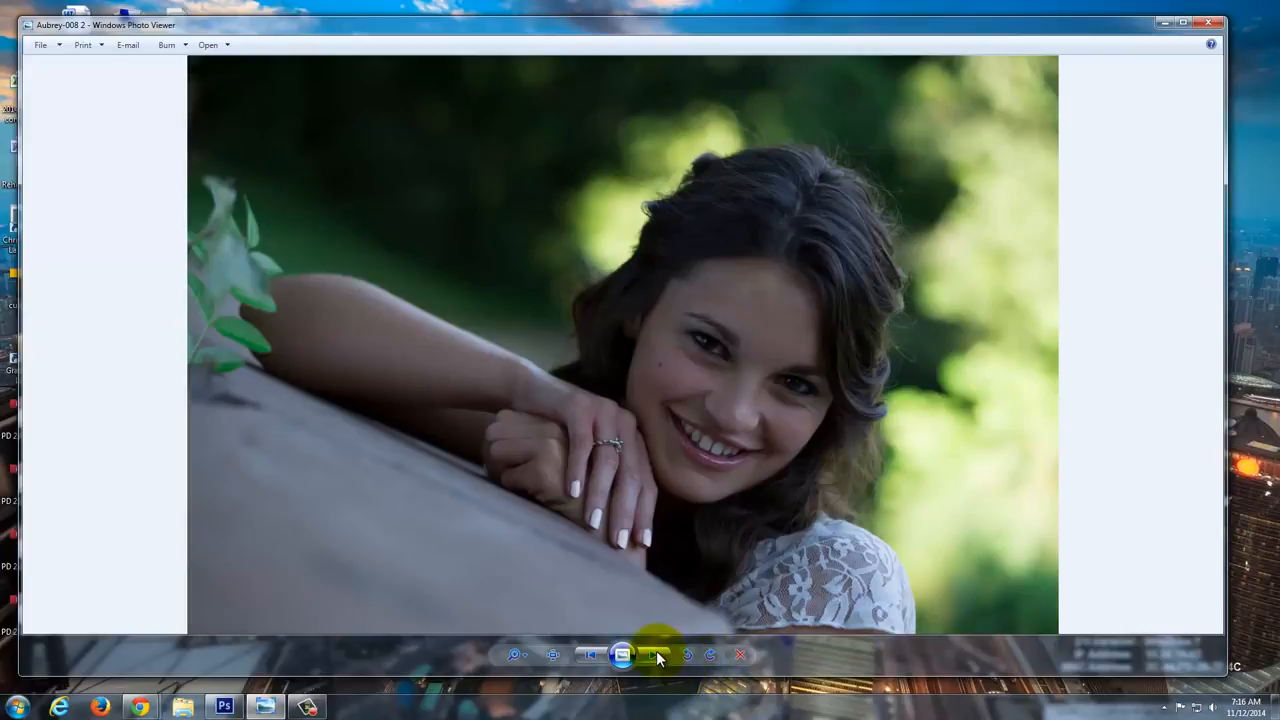
- Compare the dark original portrait with its edited version in the photo viewer and minimize the viewer
{"action": "left_click", "coordinate": [656, 655]}
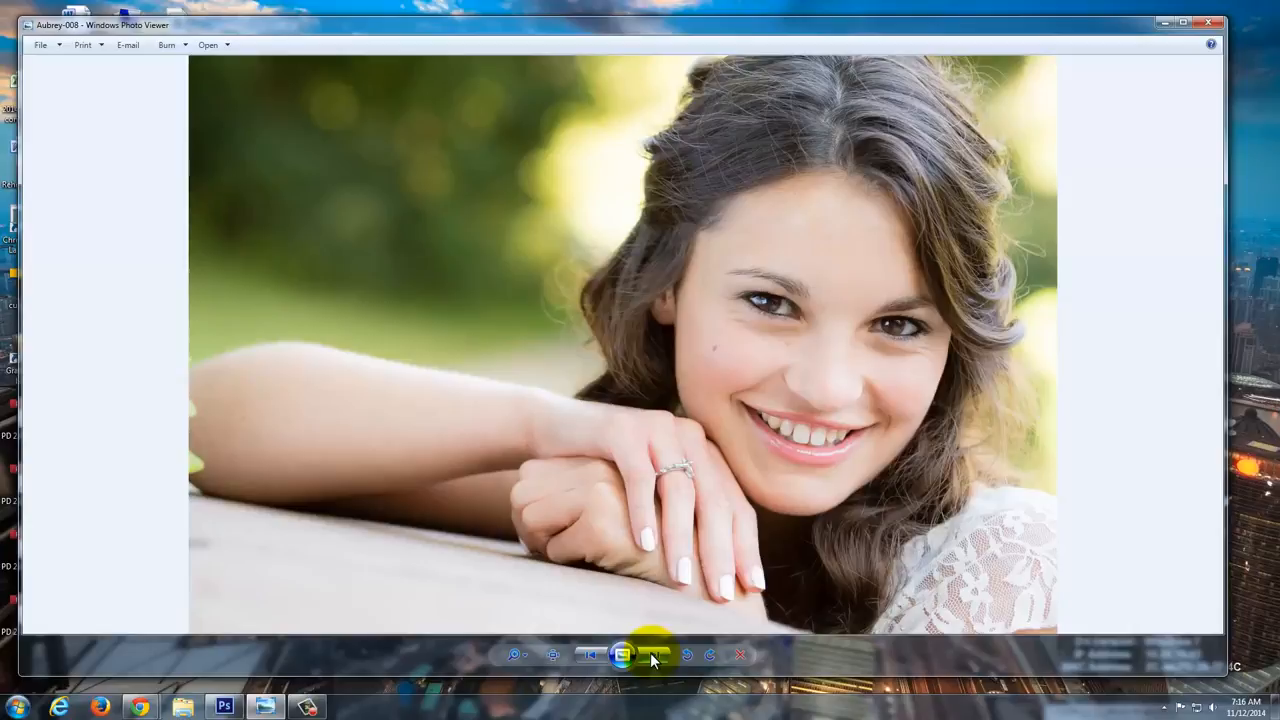
{"action": "left_click", "coordinate": [650, 652]}
{"action": "left_click", "coordinate": [1163, 22]}
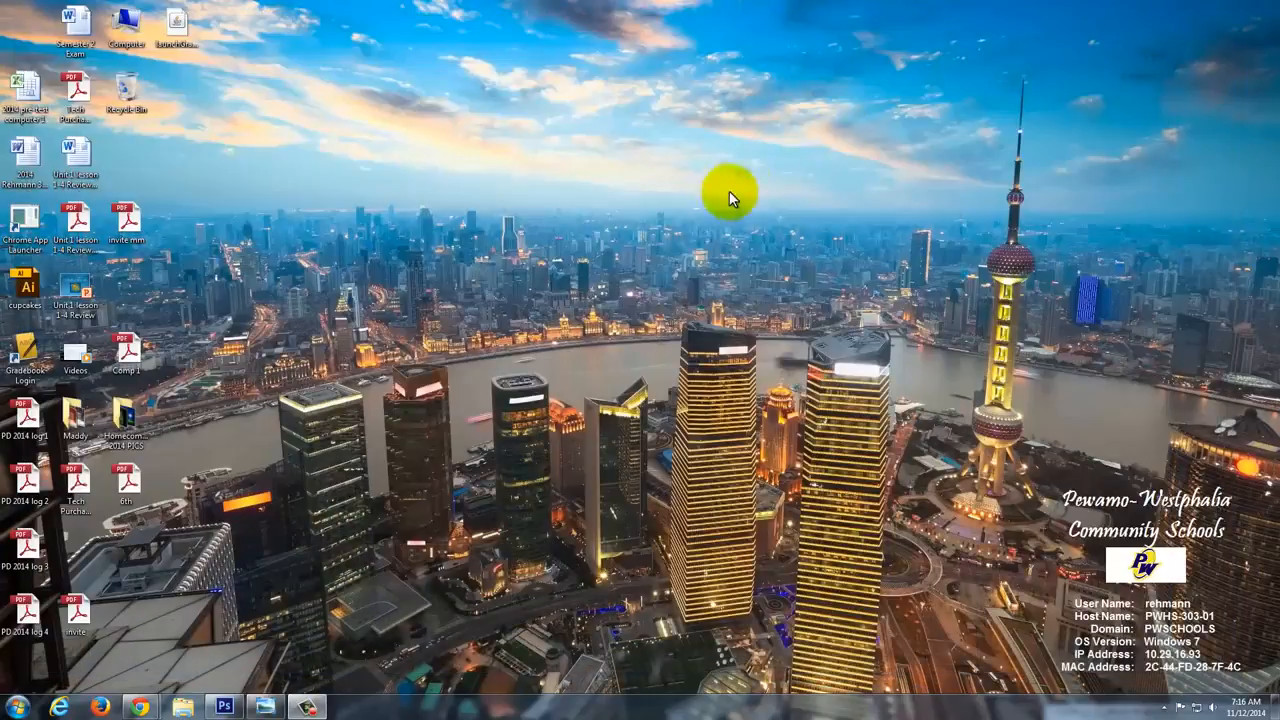
- Switch to Photoshop and close the portrait image that is already open
{"action": "left_click", "coordinate": [226, 706]}
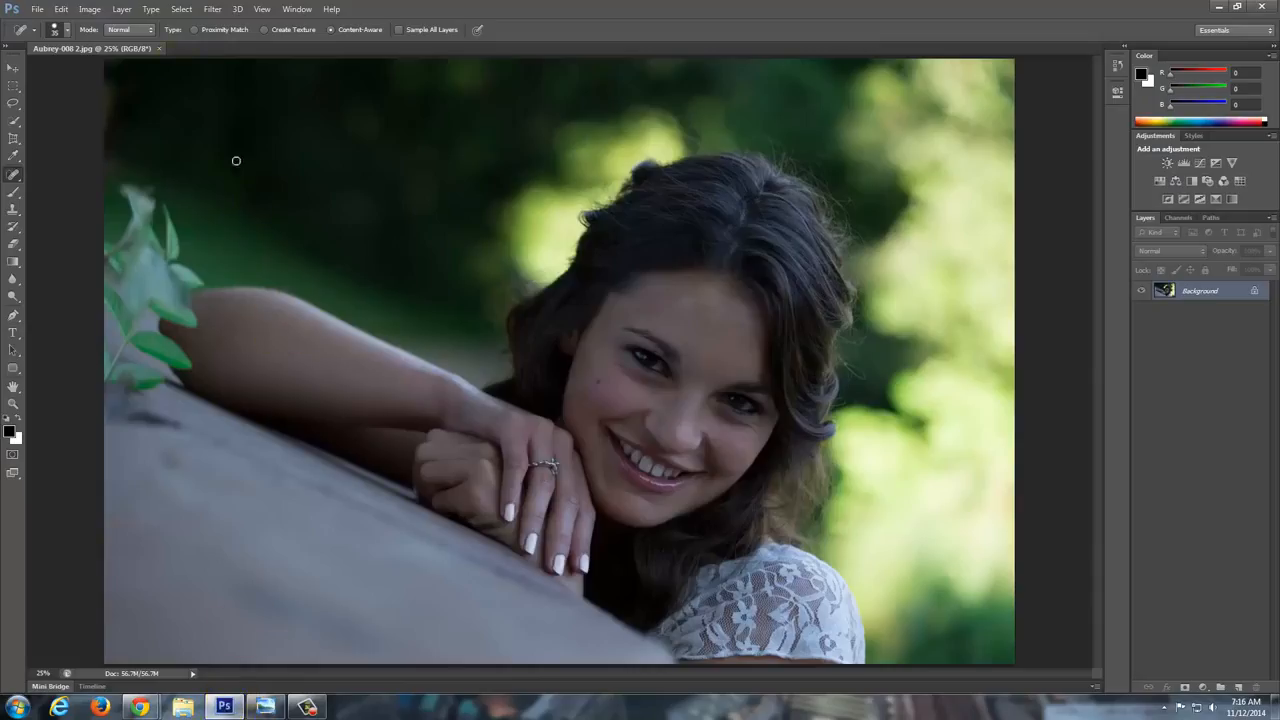
{"action": "left_click", "coordinate": [159, 49]}
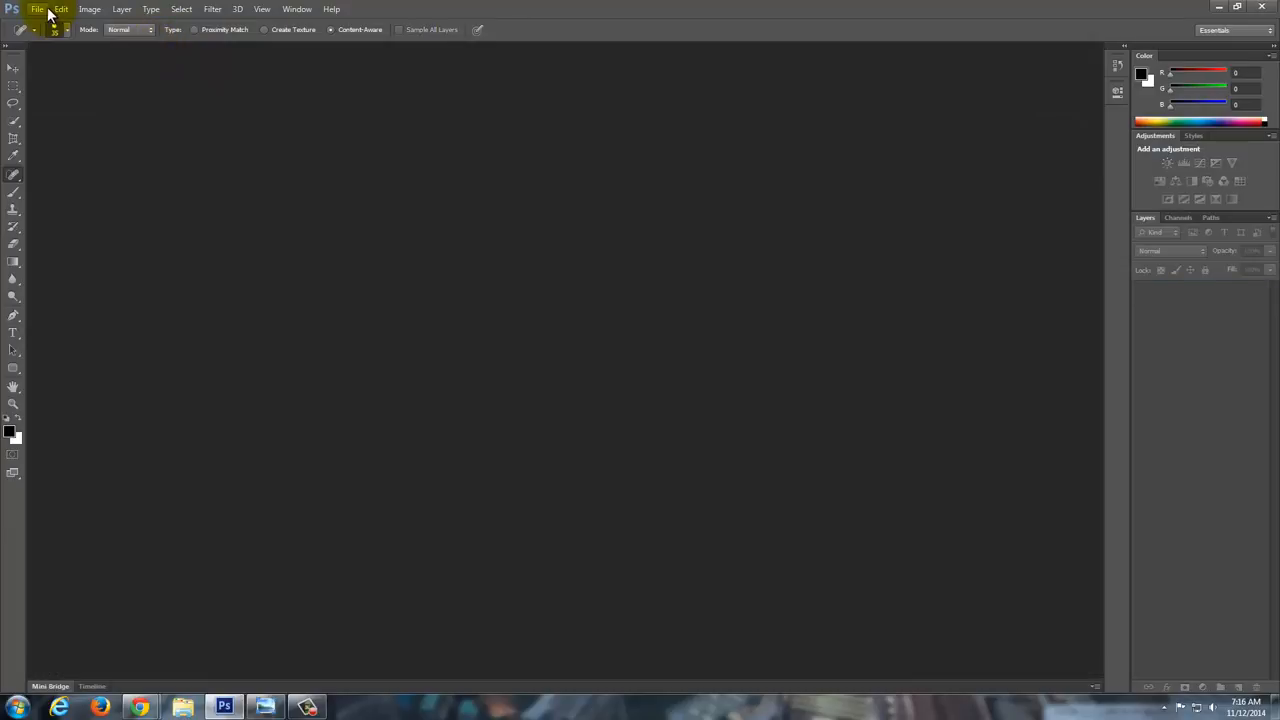
- Open the Aubrey-008 DNG file from the desktop in Camera Raw
{"action": "left_click", "coordinate": [38, 9]}
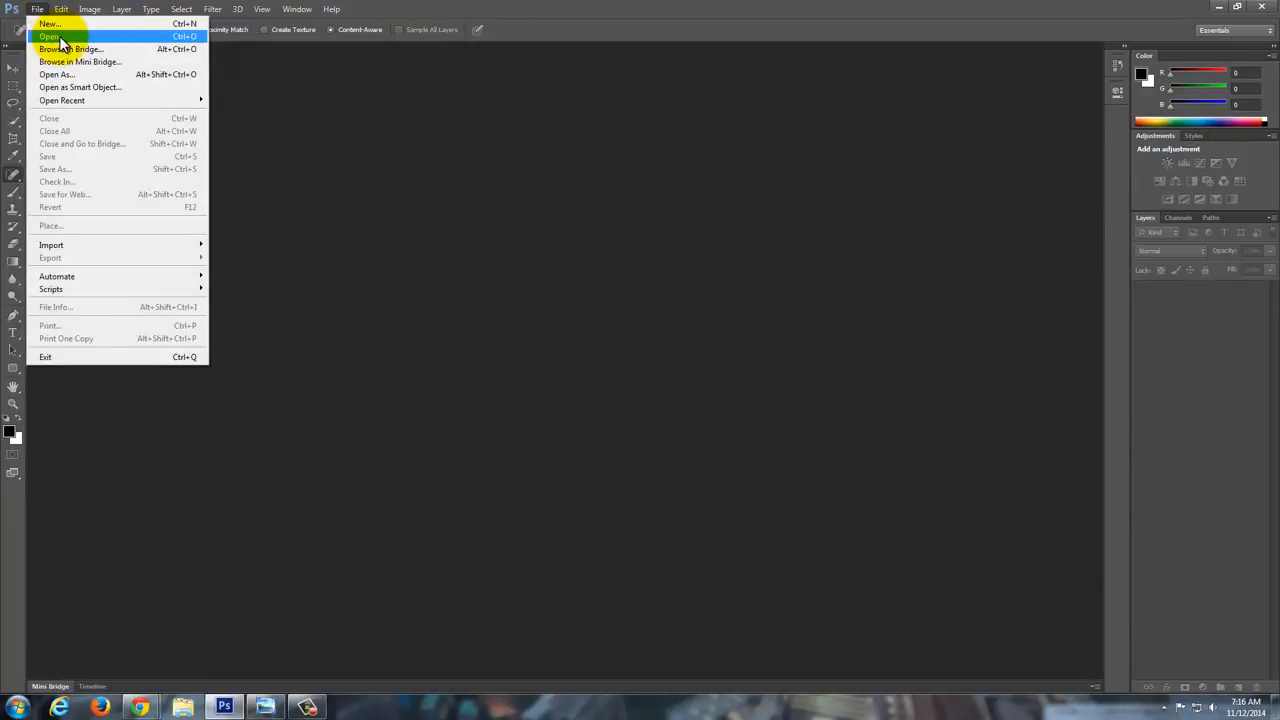
{"action": "left_click", "coordinate": [55, 37]}
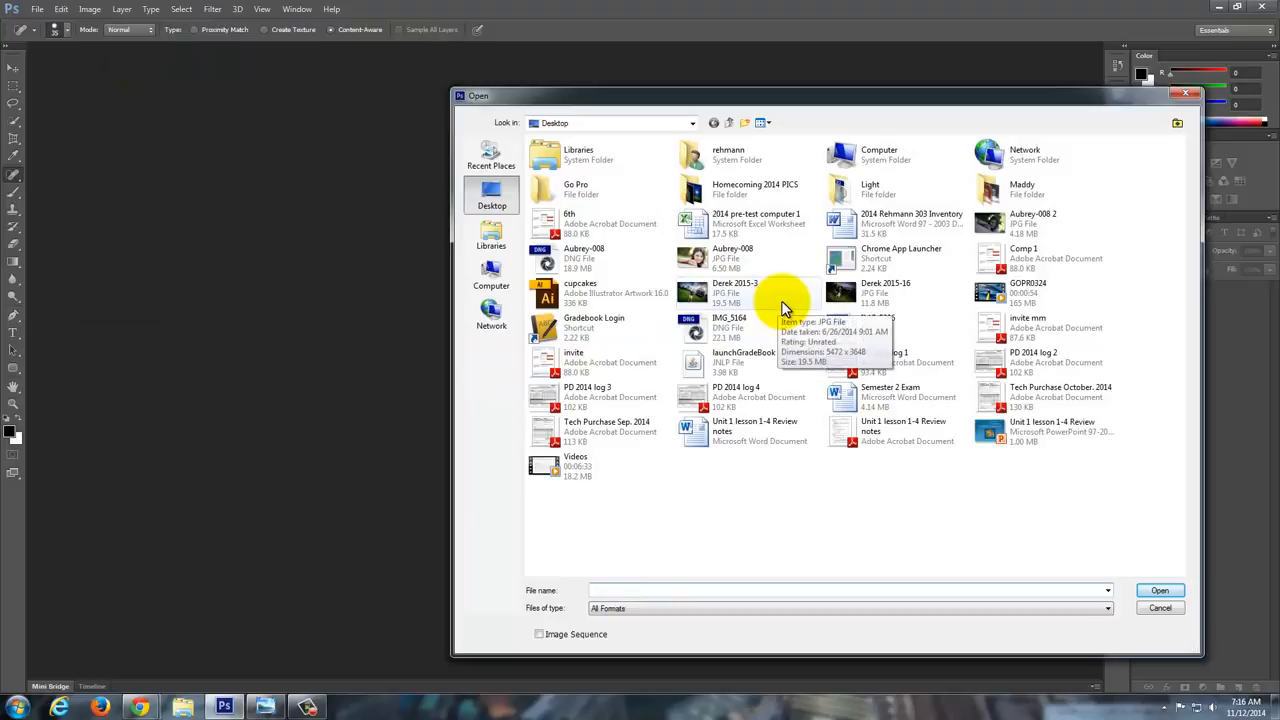
{"action": "left_click", "coordinate": [596, 266]}
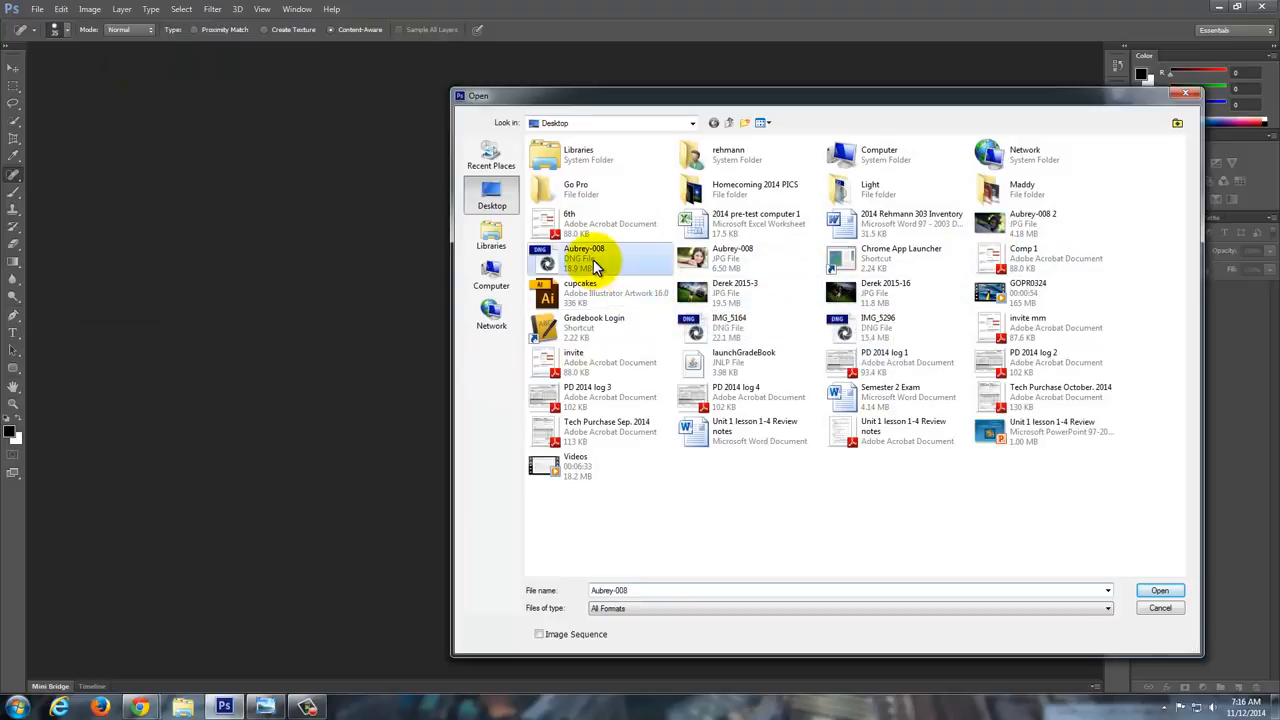
{"action": "left_click", "coordinate": [1162, 591]}
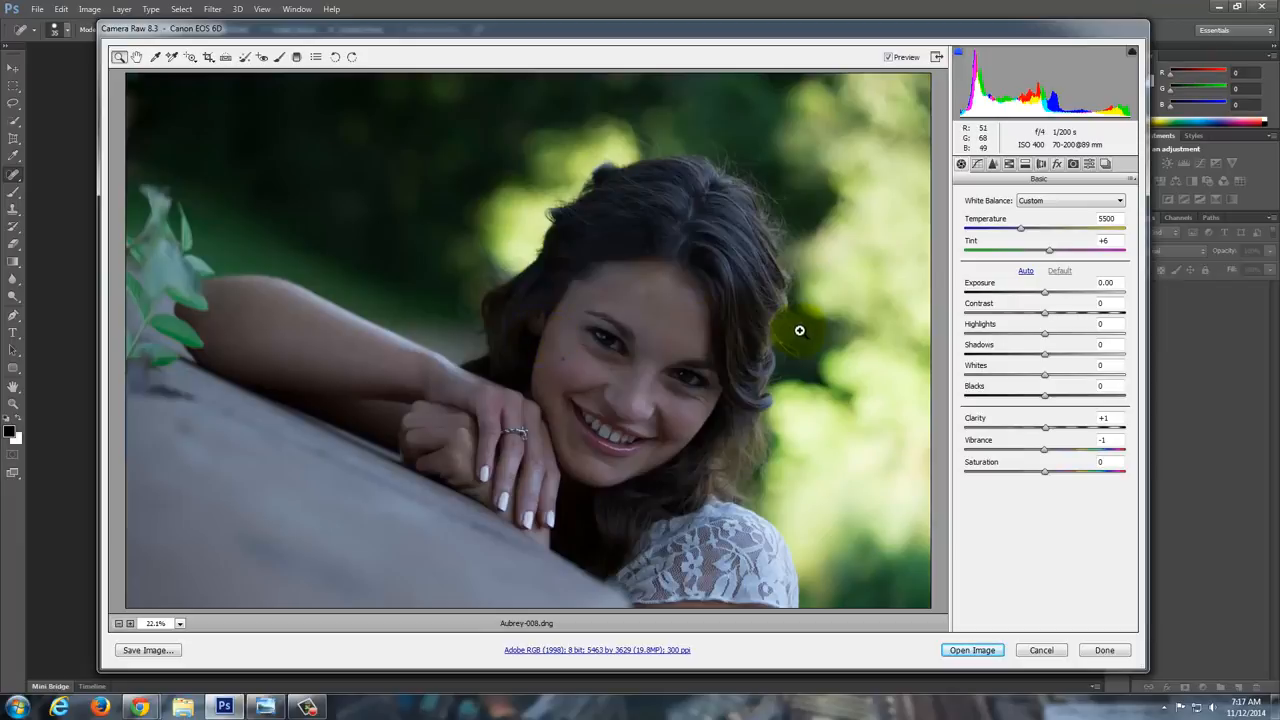
- Brighten the raw portrait by setting the exposure to +2.20
{"action": "left_click", "coordinate": [863, 436]}
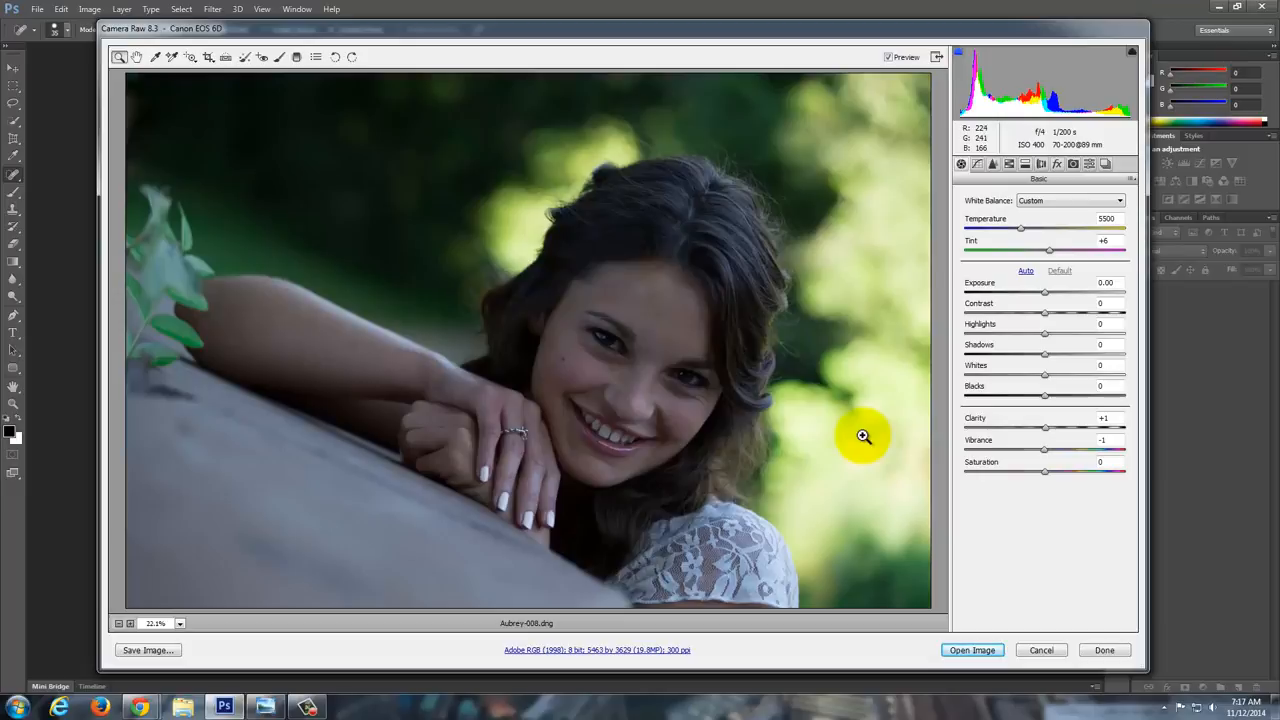
{"action": "left_click", "coordinate": [1044, 291]}
{"action": "left_click_drag", "start_coordinate": [1045, 292], "coordinate": [1097, 296]}
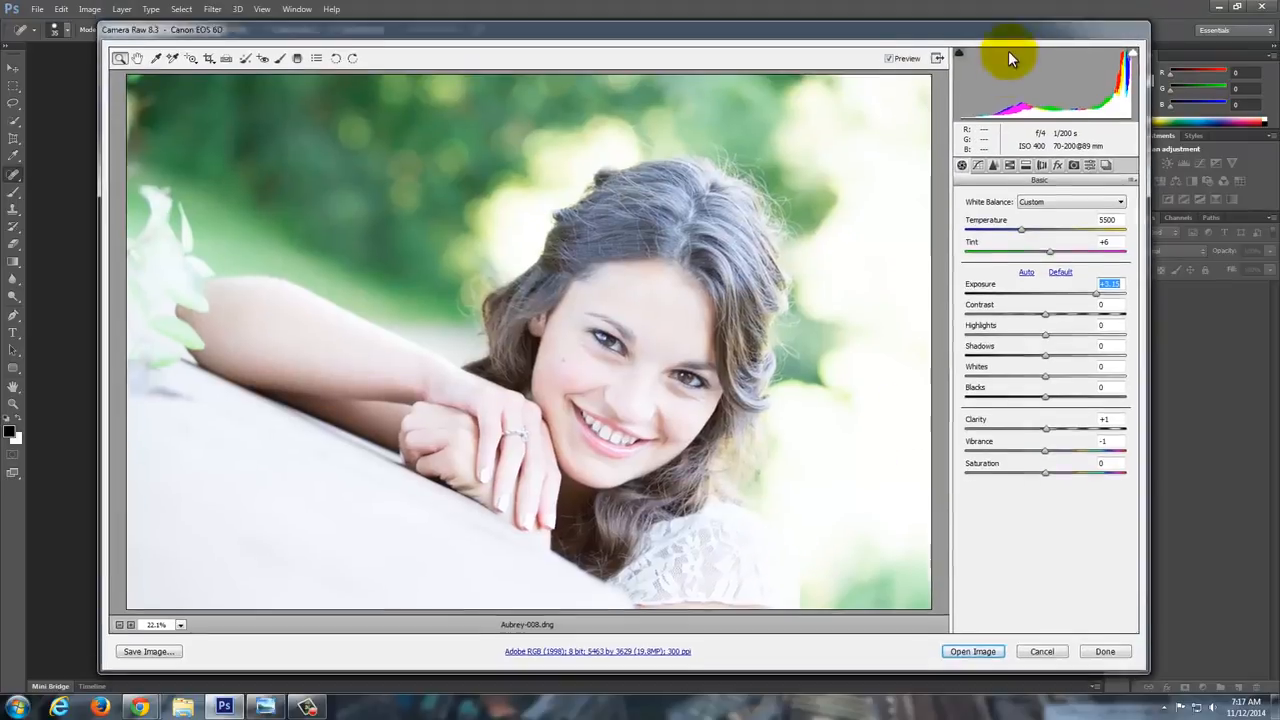
{"action": "left_click_drag", "start_coordinate": [1008, 51], "coordinate": [1010, 32]}
{"action": "left_click_drag", "start_coordinate": [1094, 297], "coordinate": [1081, 298]}
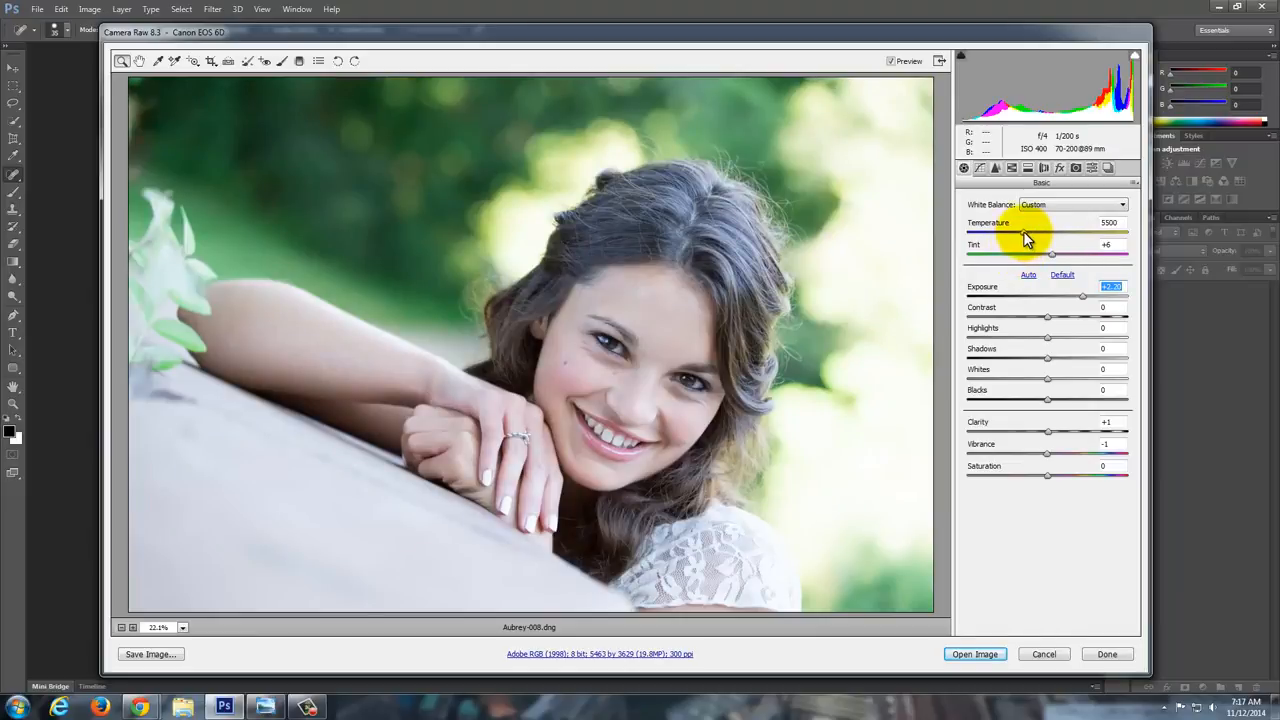
- Warm up the photo by setting the white balance temperature to 7200
{"action": "left_click_drag", "start_coordinate": [1023, 233], "coordinate": [1056, 246]}
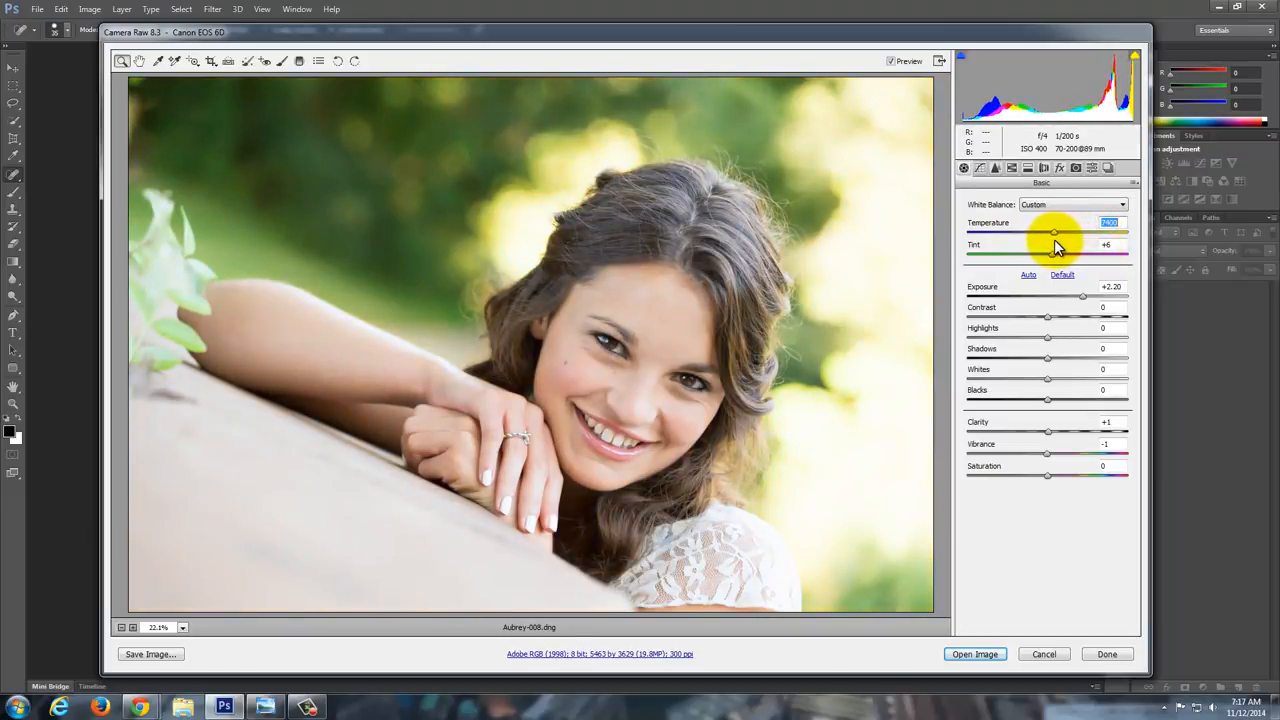
{"action": "left_click_drag", "start_coordinate": [1055, 241], "coordinate": [1051, 240]}
{"action": "mouse_move", "coordinate": [1050, 253]}
{"action": "left_mouse_down"}
{"action": "mouse_move", "coordinate": [1075, 254]}
{"action": "mouse_move", "coordinate": [1032, 256]}
{"action": "mouse_move", "coordinate": [1049, 252]}
{"action": "left_mouse_up"}
- Try the Auto white balance preset and undo it
{"action": "left_click", "coordinate": [1045, 205]}
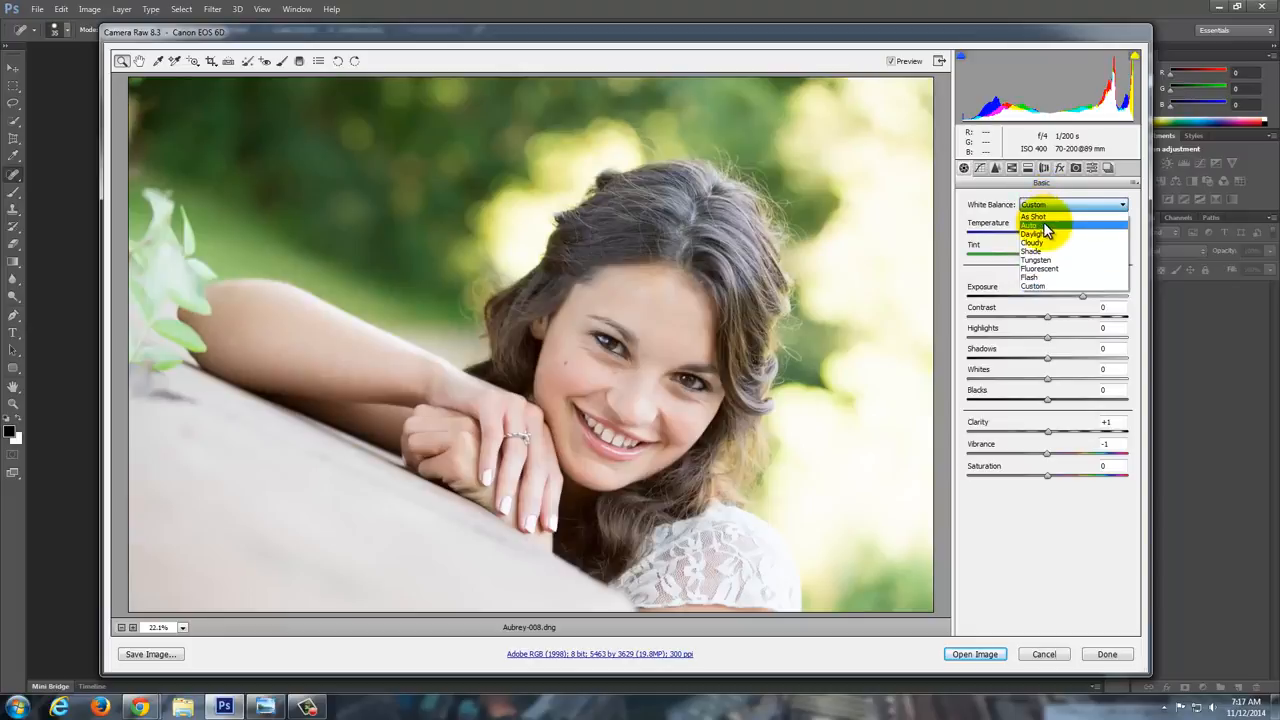
{"action": "left_click", "coordinate": [1044, 225]}
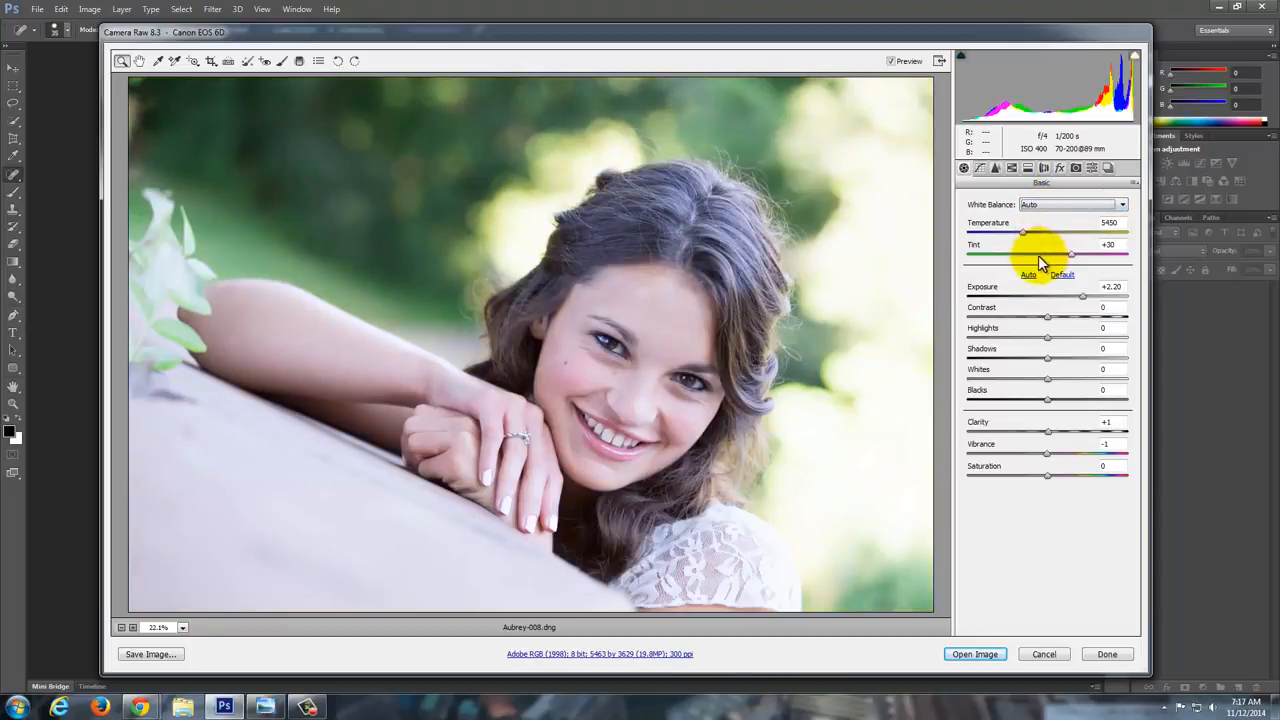
{"action": "key", "text": "ctrl+z"}
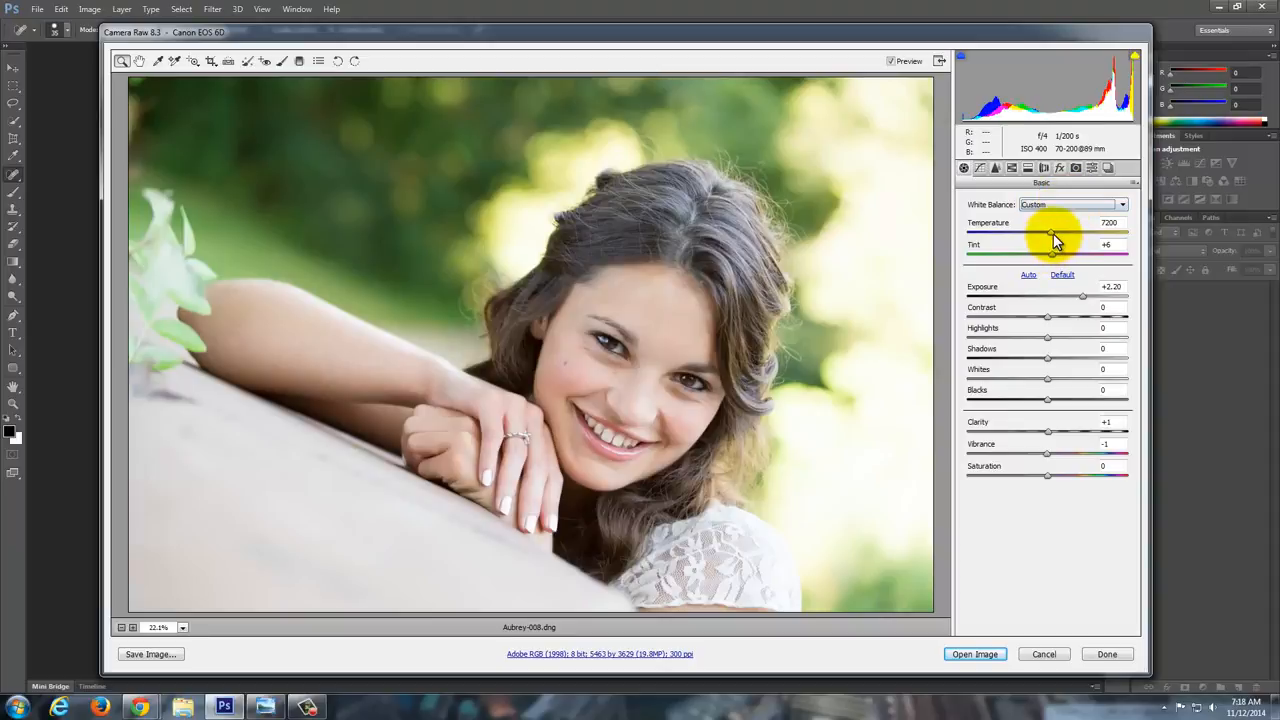
- Fine-tune the photo with a temperature of 7000 and an exposure of +2.40
{"action": "left_click_drag", "start_coordinate": [1053, 233], "coordinate": [1048, 234]}
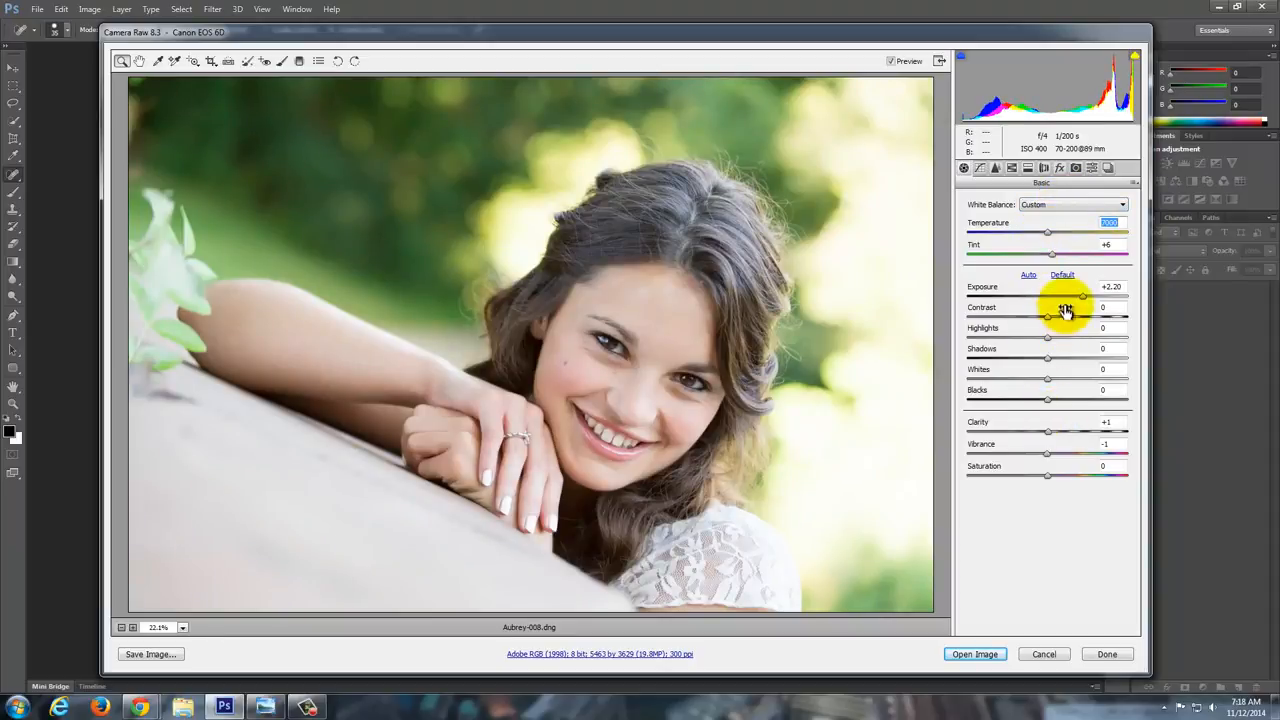
{"action": "left_click_drag", "start_coordinate": [1083, 298], "coordinate": [1086, 298]}
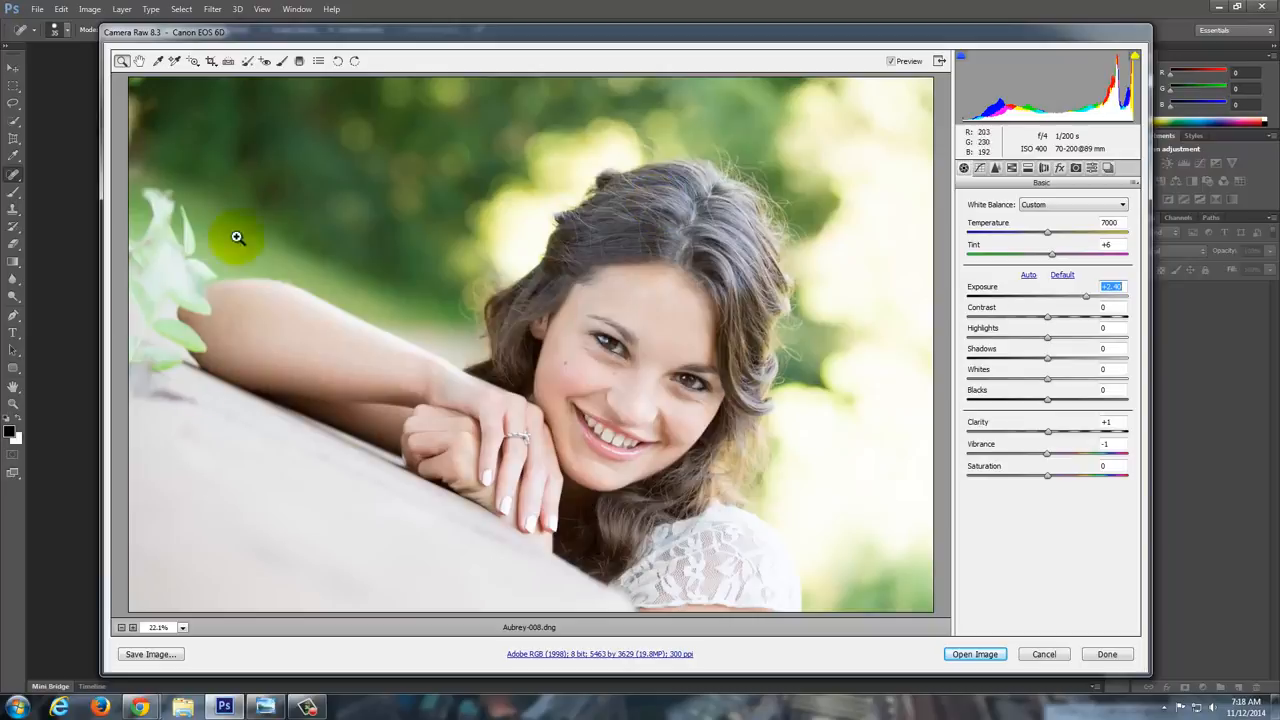
- Crop the portrait tightly around the arms and face to about 4062 by 2699 pixels, tilting the frame to match the sloping ledge
{"action": "left_click", "coordinate": [210, 62]}
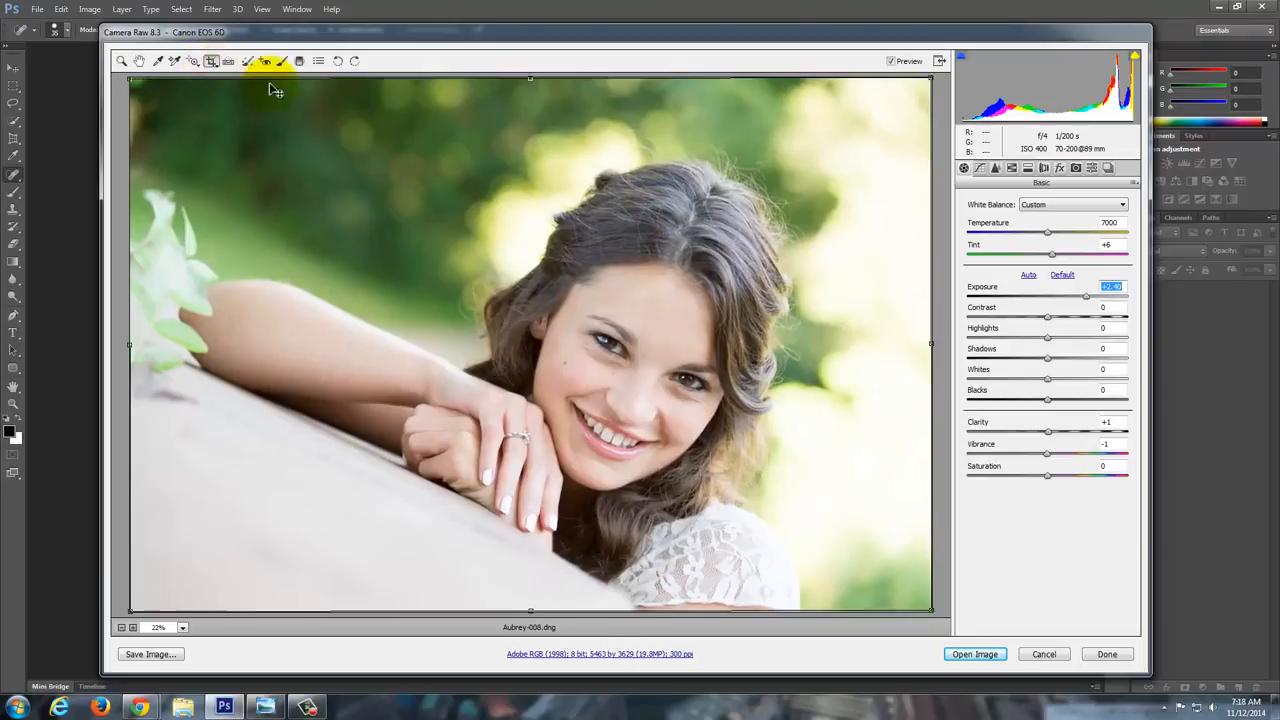
{"action": "left_click_drag", "start_coordinate": [923, 77], "coordinate": [891, 234]}
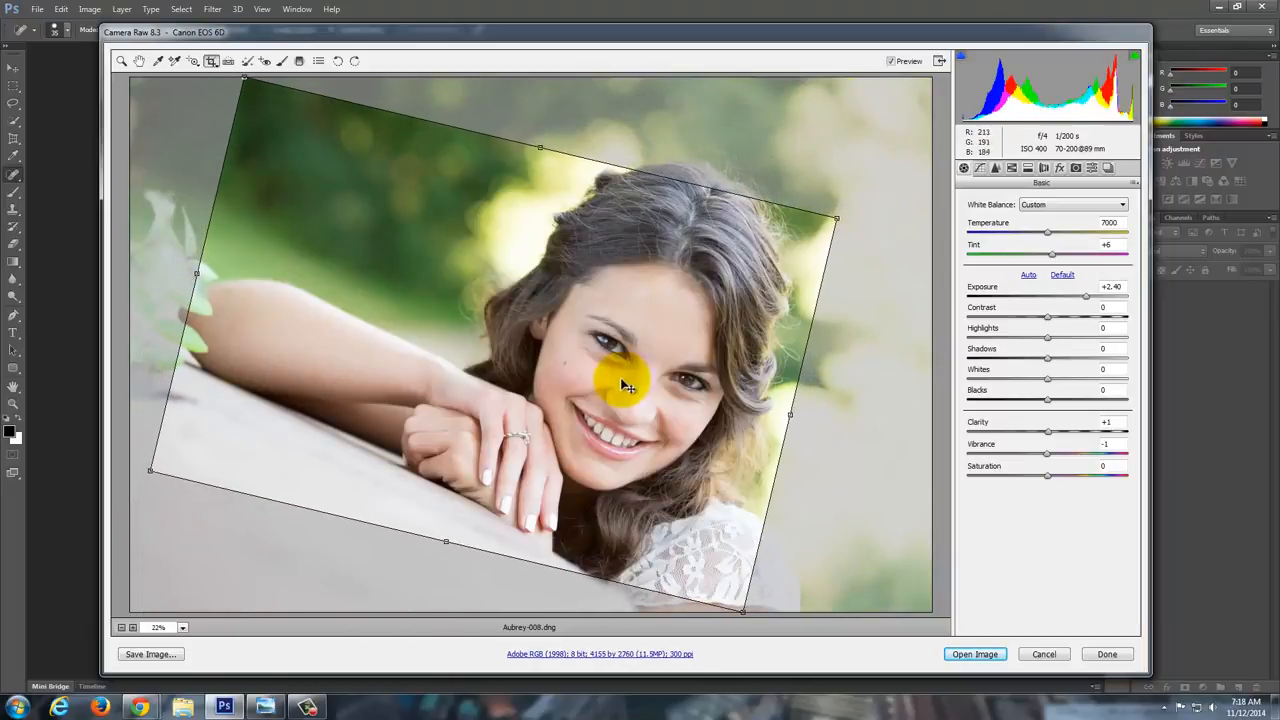
{"action": "left_click_drag", "start_coordinate": [622, 383], "coordinate": [586, 371]}
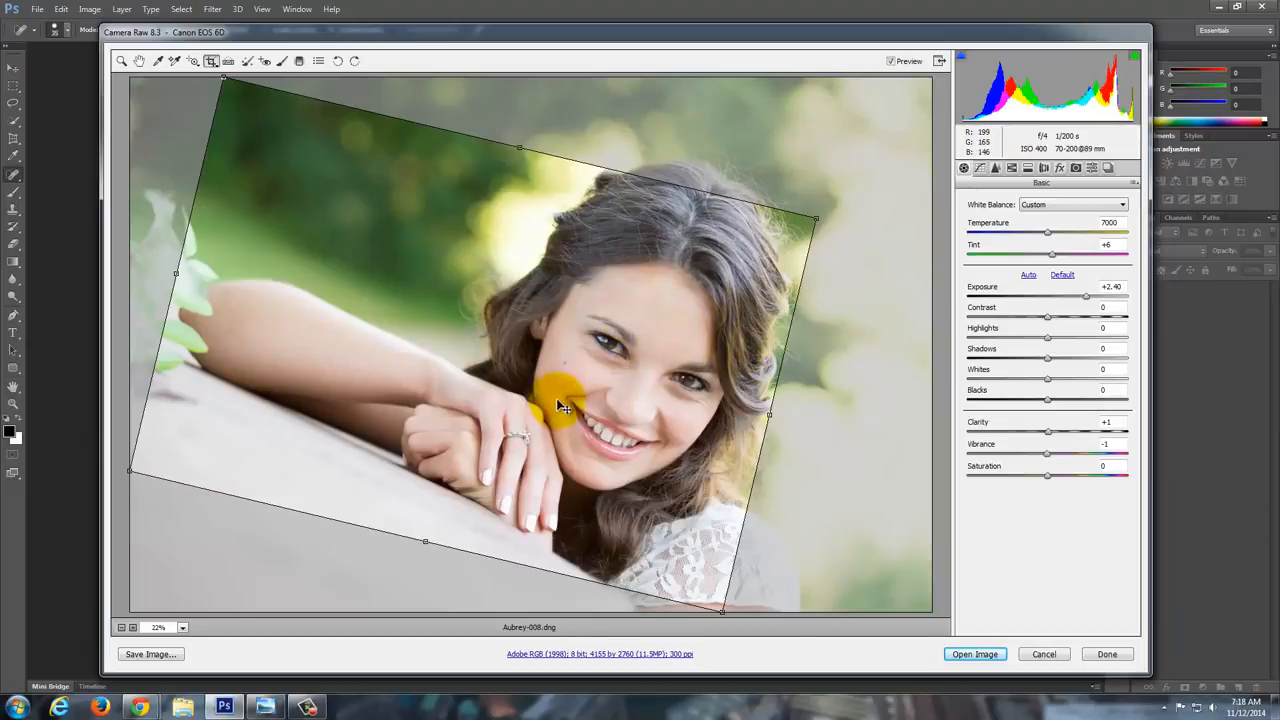
{"action": "left_click_drag", "start_coordinate": [819, 210], "coordinate": [809, 214]}
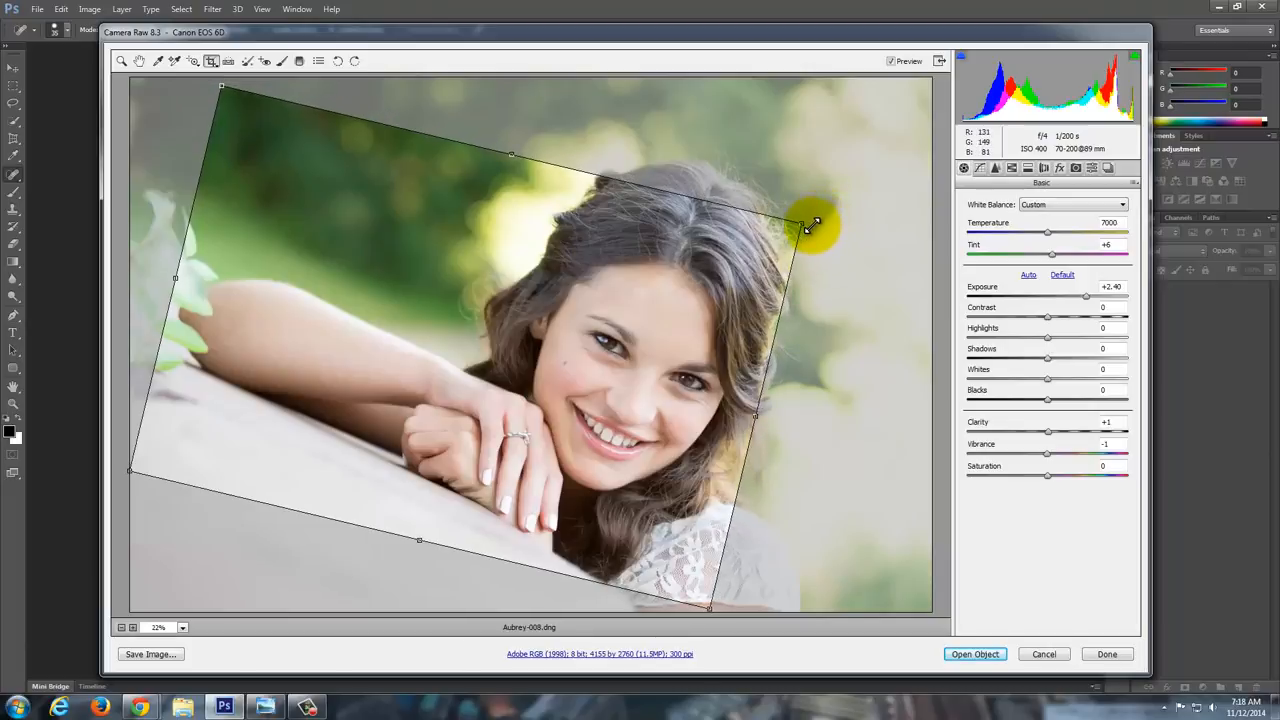
{"action": "left_click_drag", "start_coordinate": [588, 379], "coordinate": [552, 417]}
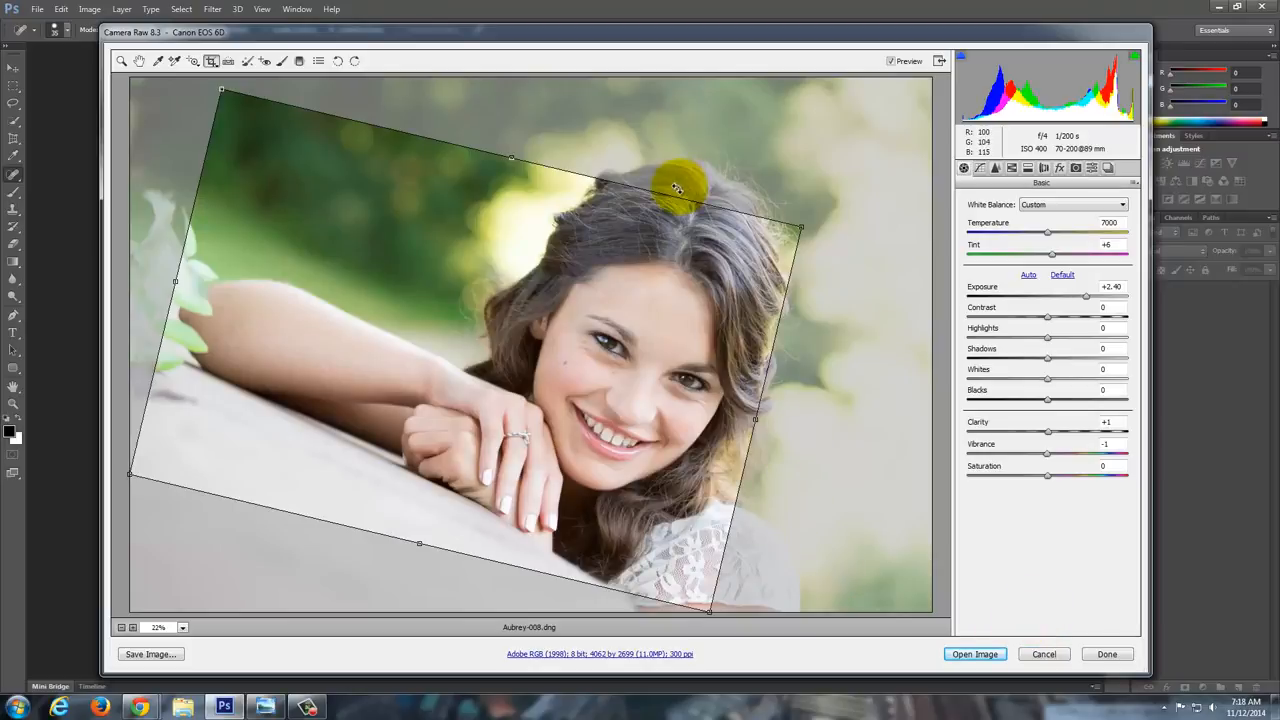
{"action": "key", "text": "z"}
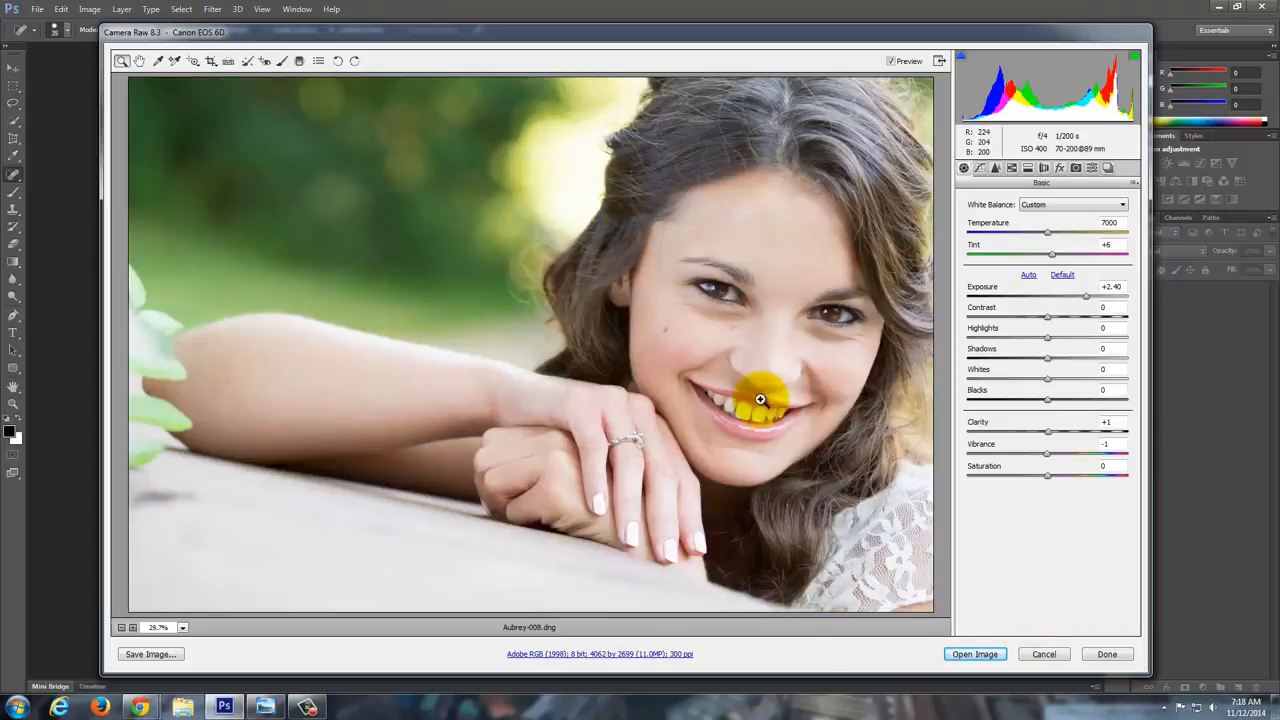
- Reposition the tilted crop frame to leave more room beside the woman's hair and apply it
{"action": "left_click", "coordinate": [209, 61]}
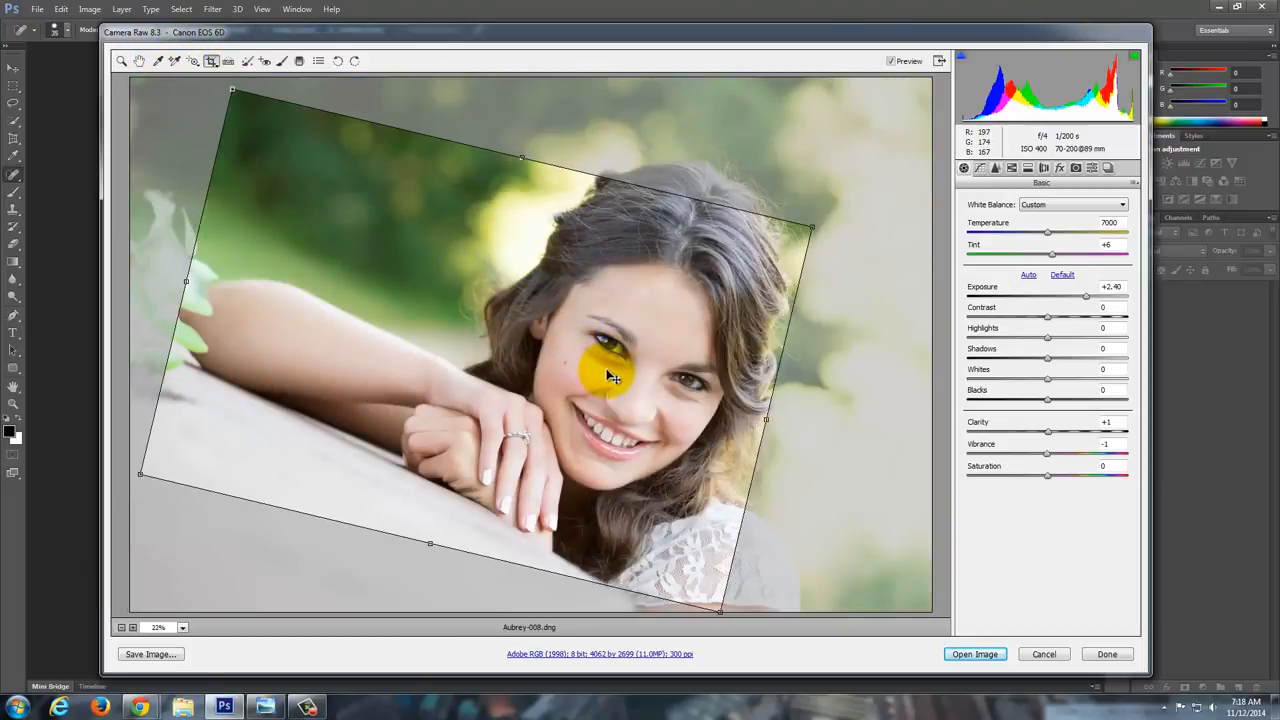
{"action": "key", "text": "z"}
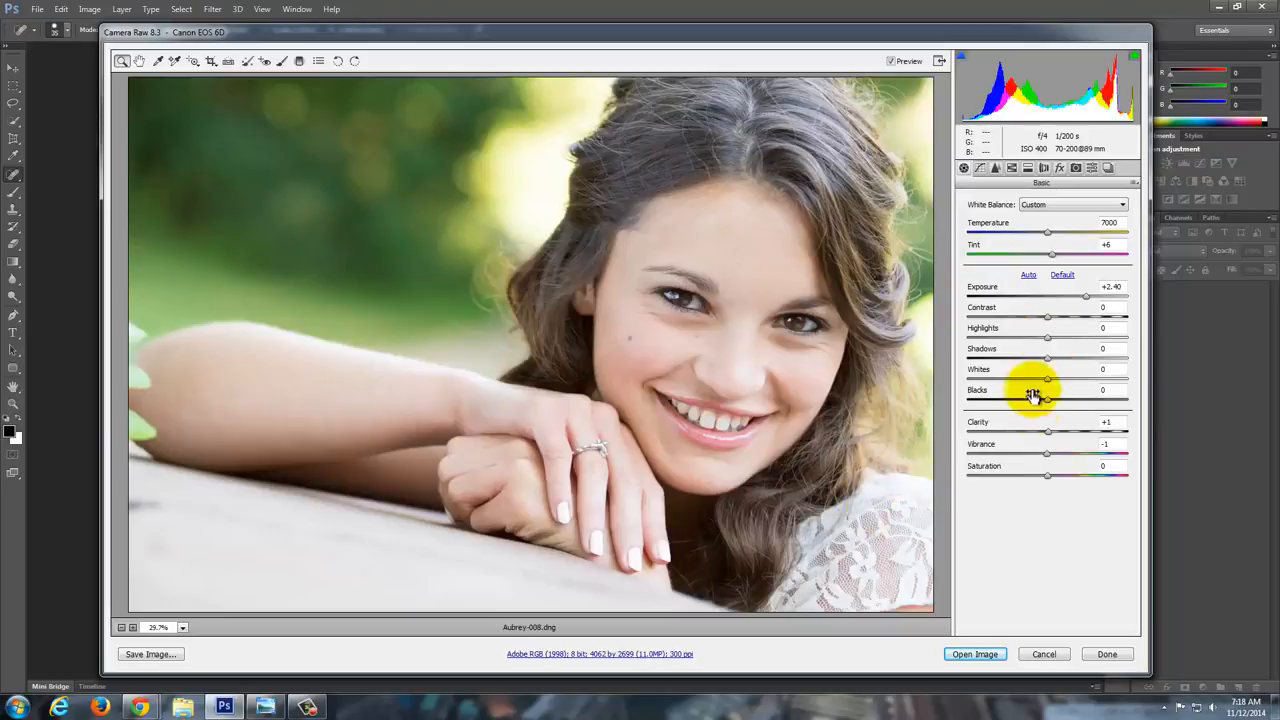
- Adjust the tones with highlights at -28, shadows at -22, whites at +1 and blacks at -17
{"action": "left_click_drag", "start_coordinate": [1046, 336], "coordinate": [1027, 358]}
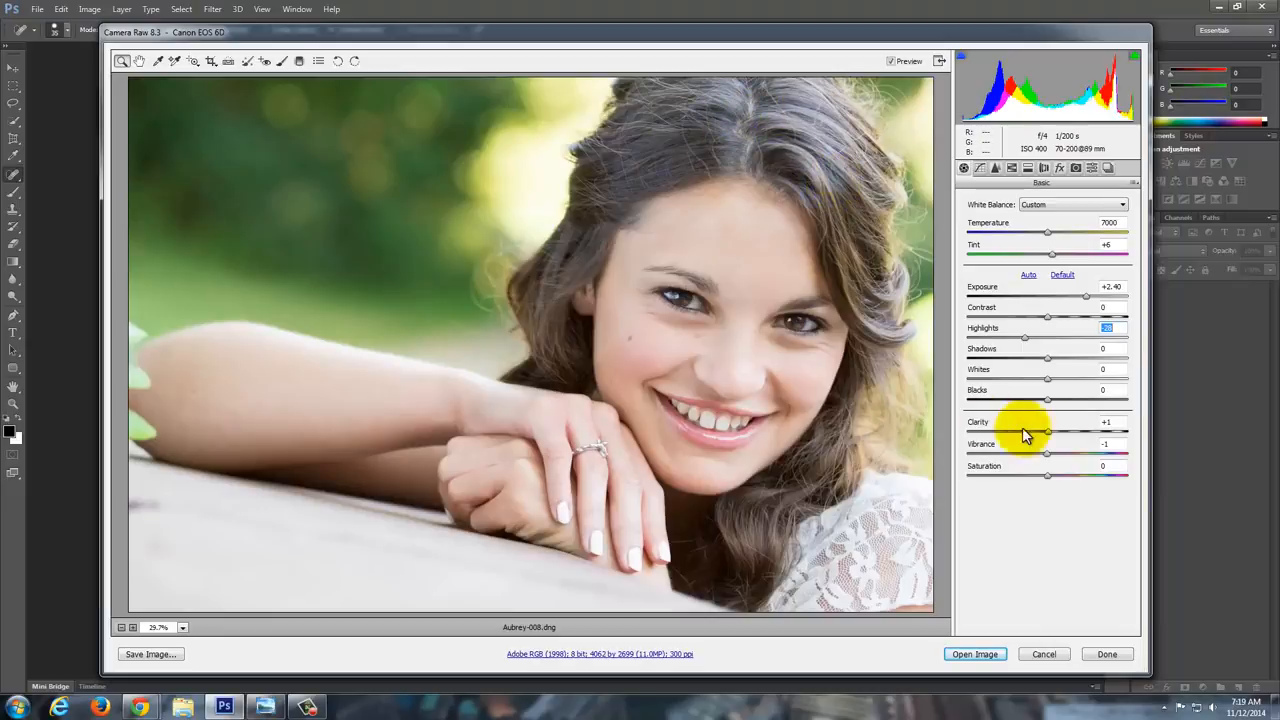
{"action": "left_click_drag", "start_coordinate": [1044, 356], "coordinate": [1031, 363]}
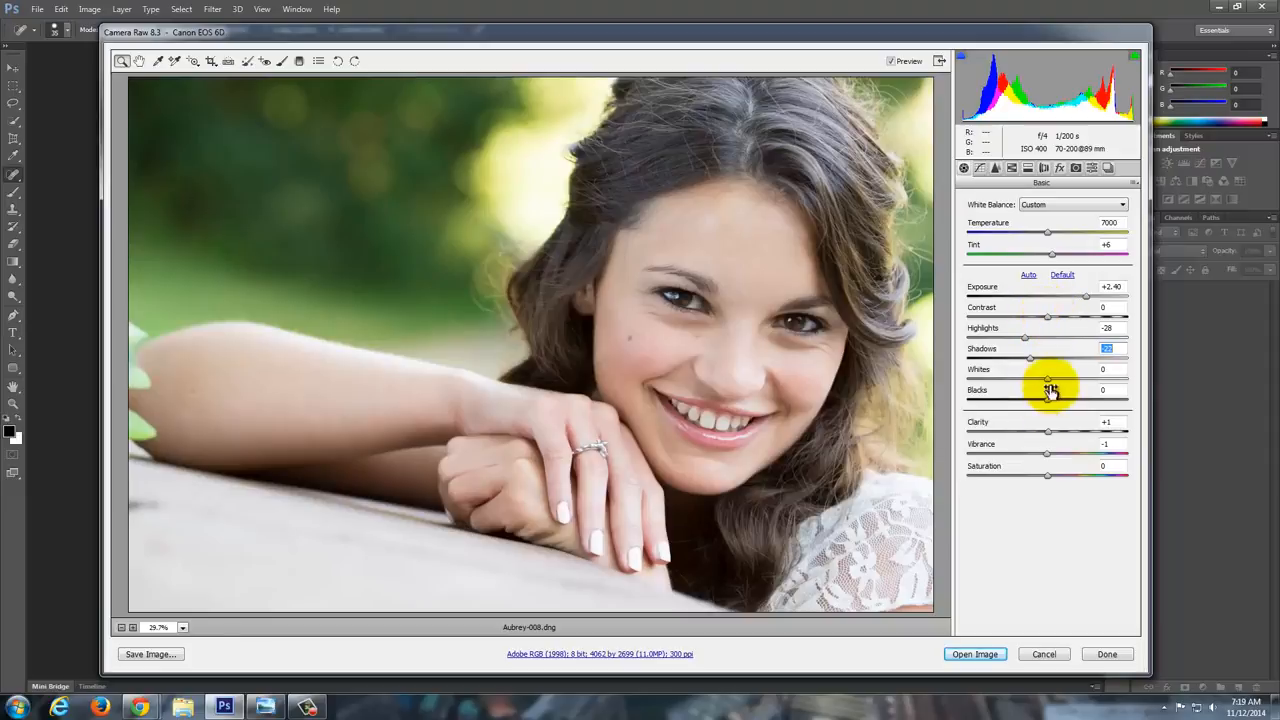
{"action": "mouse_move", "coordinate": [1048, 380]}
{"action": "left_mouse_down"}
{"action": "mouse_move", "coordinate": [1020, 380]}
{"action": "mouse_move", "coordinate": [1058, 384]}
{"action": "mouse_move", "coordinate": [1006, 386]}
{"action": "mouse_move", "coordinate": [1049, 389]}
{"action": "left_mouse_up"}
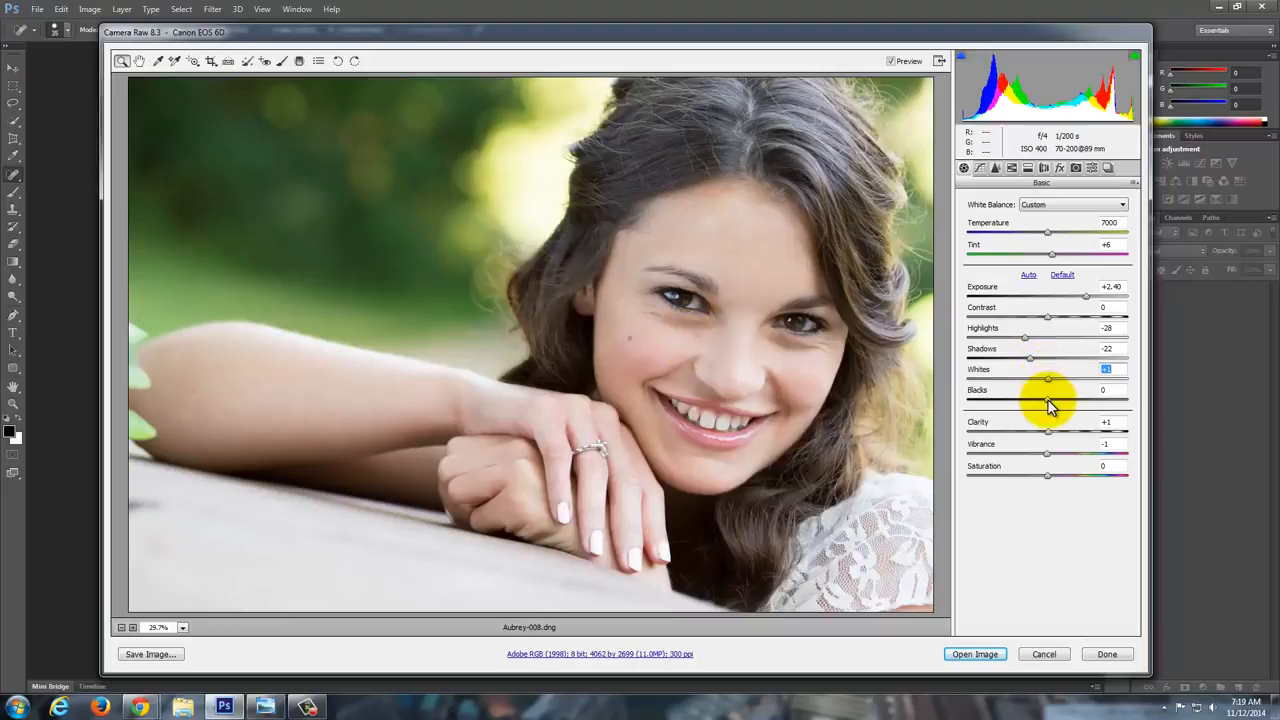
{"action": "left_click_drag", "start_coordinate": [1048, 399], "coordinate": [940, 402]}
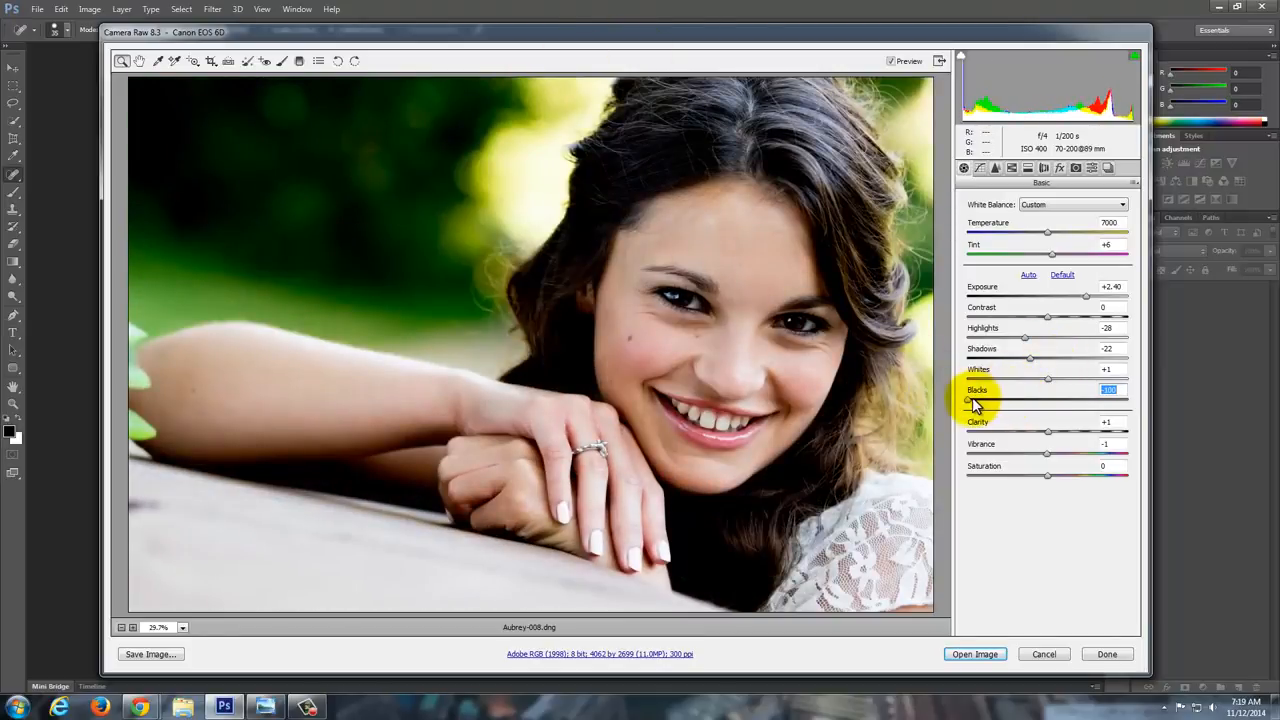
{"action": "left_click_drag", "start_coordinate": [972, 399], "coordinate": [1038, 404]}
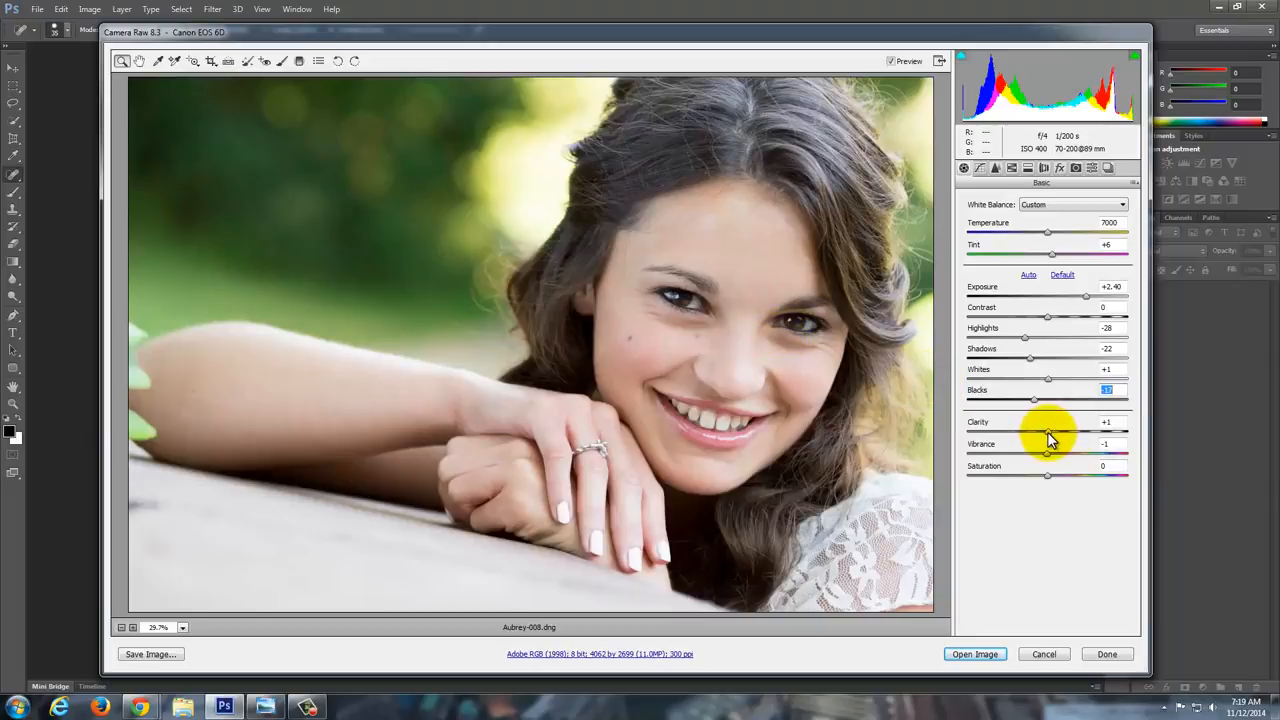
- Try a stronger clarity on the portrait, ending at +37
{"action": "left_click_drag", "start_coordinate": [1050, 437], "coordinate": [1129, 440]}
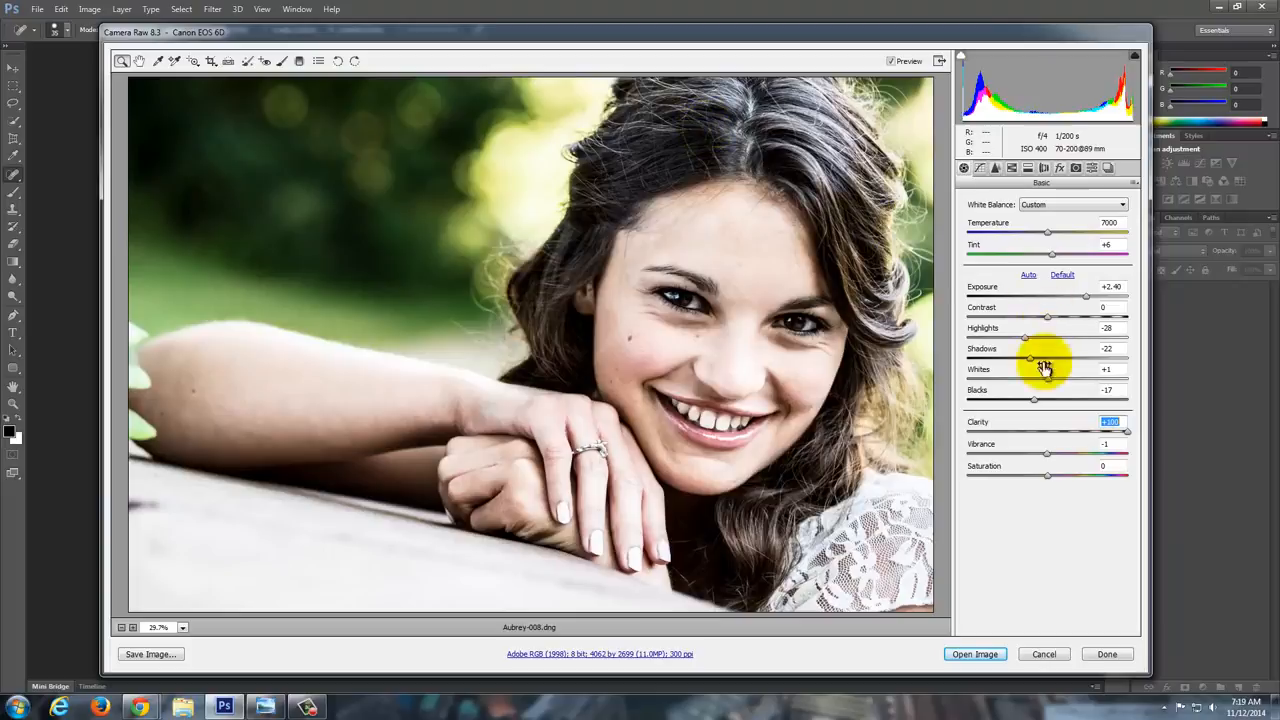
{"action": "left_click_drag", "start_coordinate": [1056, 428], "coordinate": [1076, 430]}
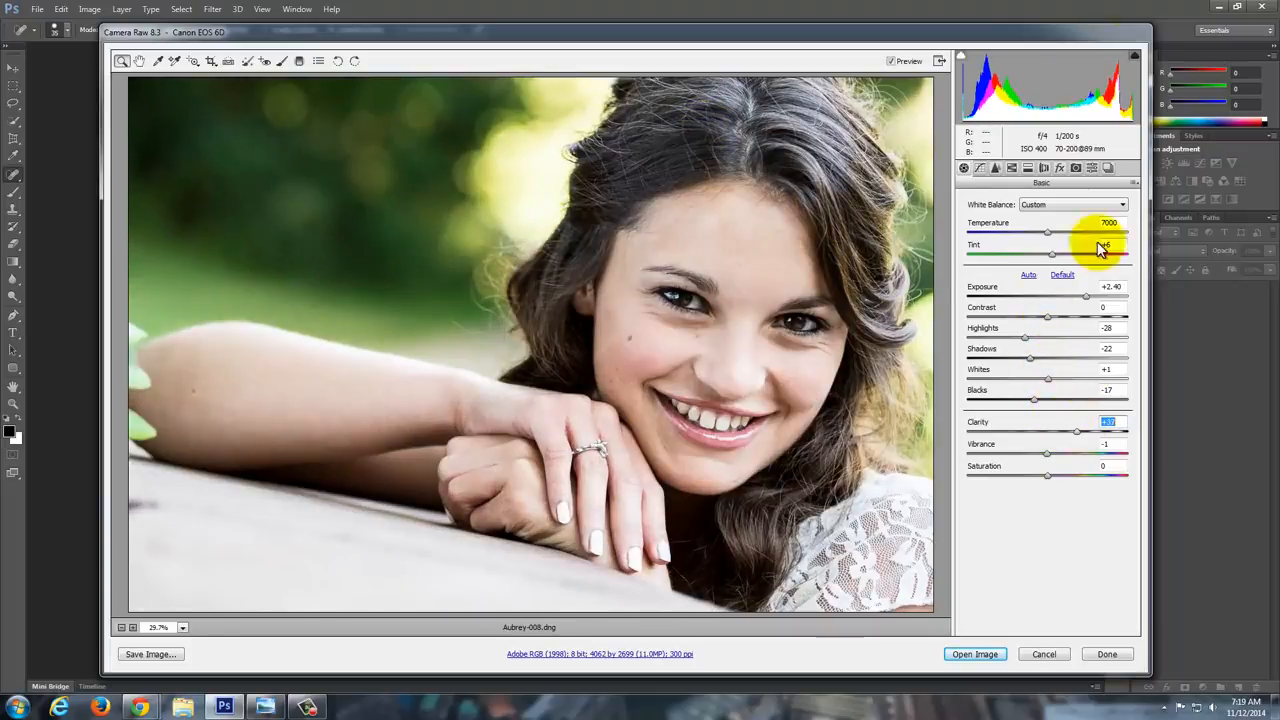
- Enlarge the Camera Raw window and soften the portrait by setting the clarity to -17
{"action": "left_click_drag", "start_coordinate": [1155, 47], "coordinate": [1268, 47]}
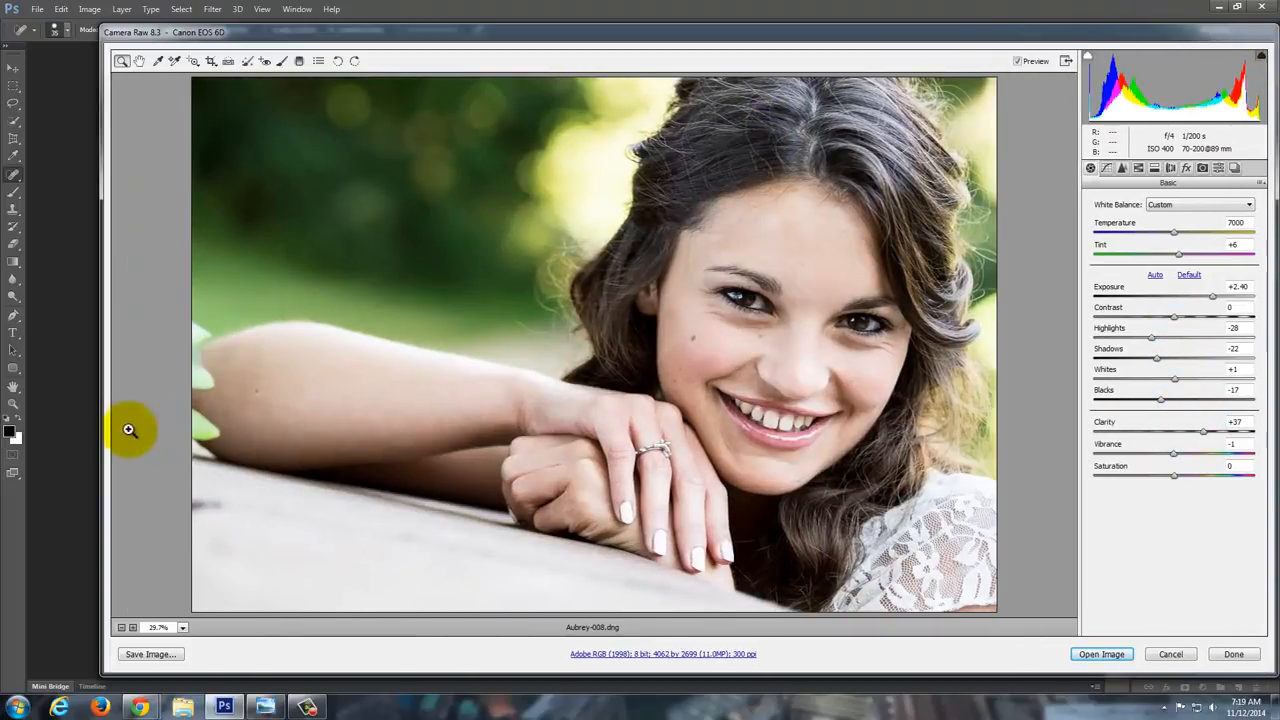
{"action": "left_click_drag", "start_coordinate": [104, 424], "coordinate": [50, 424]}
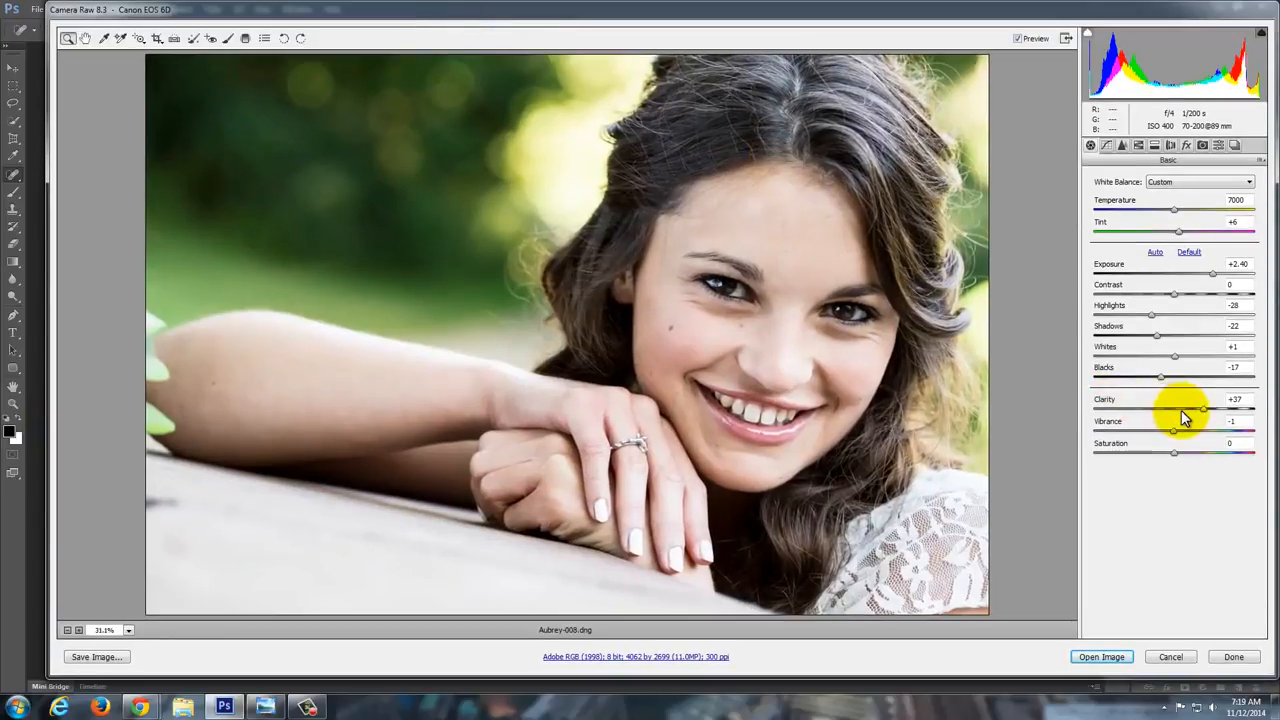
{"action": "left_click_drag", "start_coordinate": [1190, 408], "coordinate": [1165, 408]}
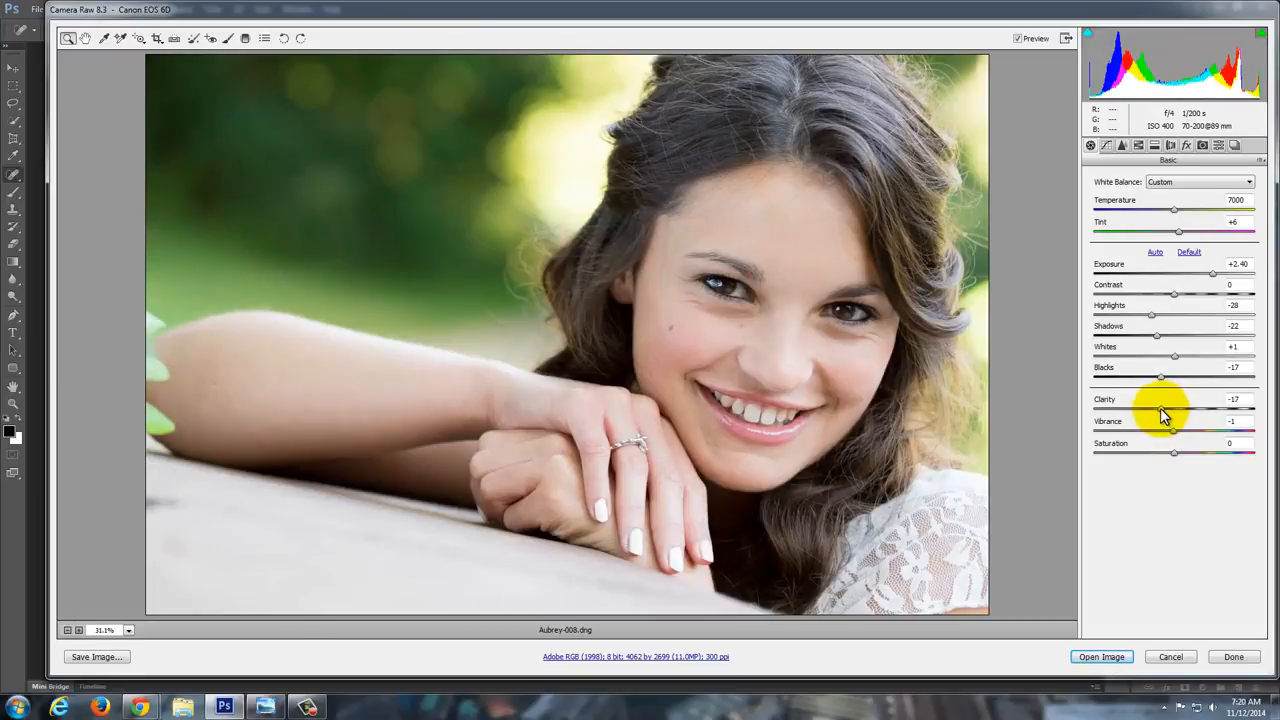
- Set the portrait's clarity to -18 and, after trying full strength, its vibrance to +21
{"action": "left_click_drag", "start_coordinate": [1162, 410], "coordinate": [1159, 410]}
{"action": "left_click_drag", "start_coordinate": [1207, 433], "coordinate": [1266, 424]}
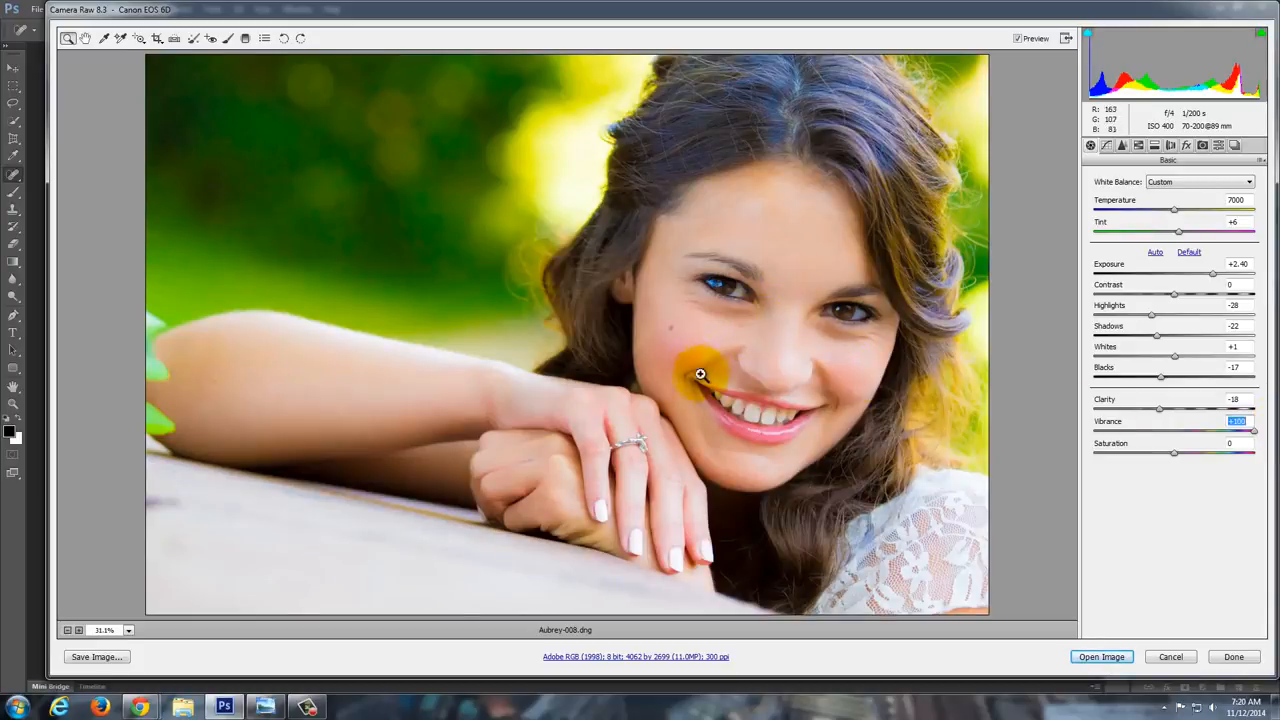
{"action": "left_click_drag", "start_coordinate": [1247, 433], "coordinate": [1190, 431]}
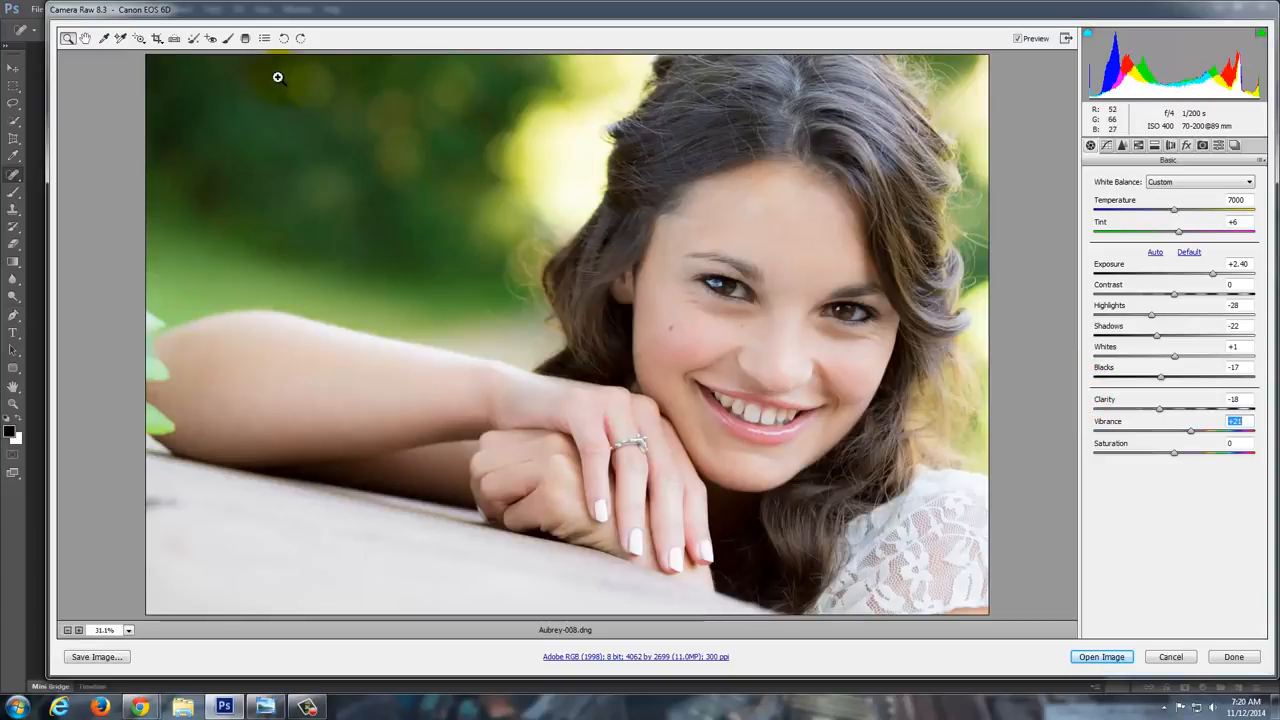
- Paint both irises with the Adjustment Brush at exposure +0.45, clarity +23 and saturation +24
{"action": "key", "text": "ctrl+plus"}
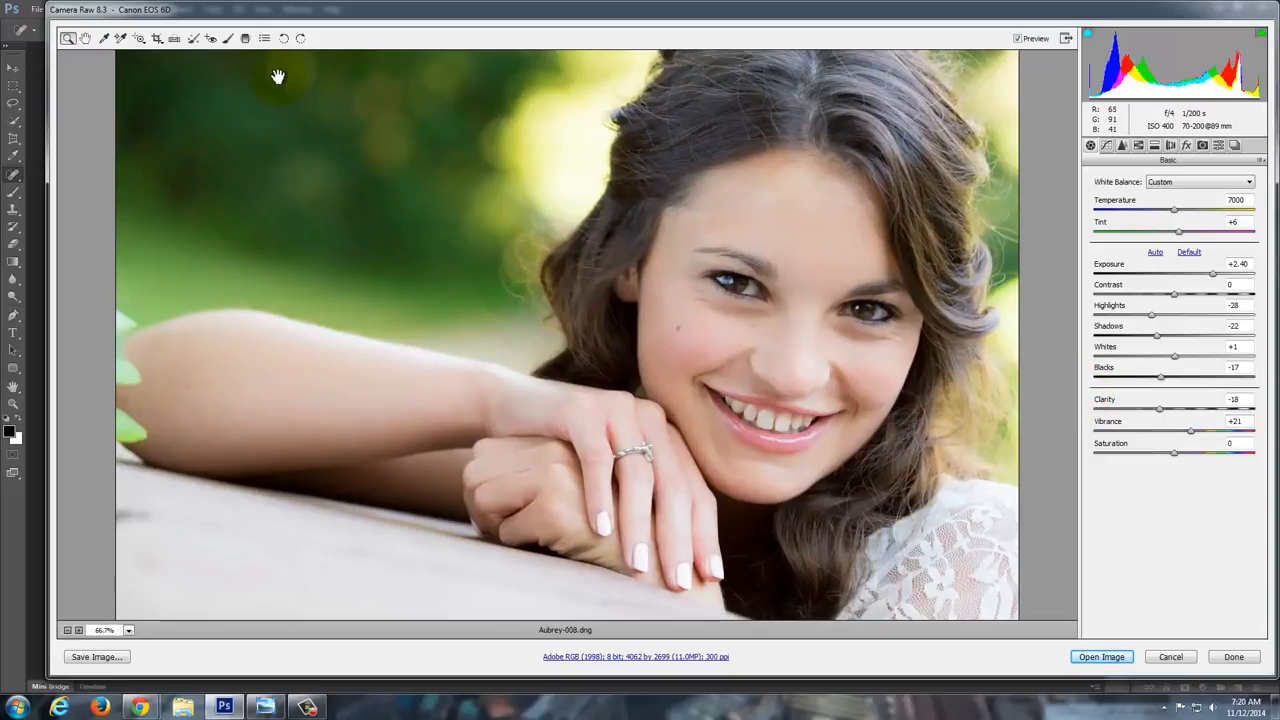
{"action": "key", "text": "ctrl+plus"}
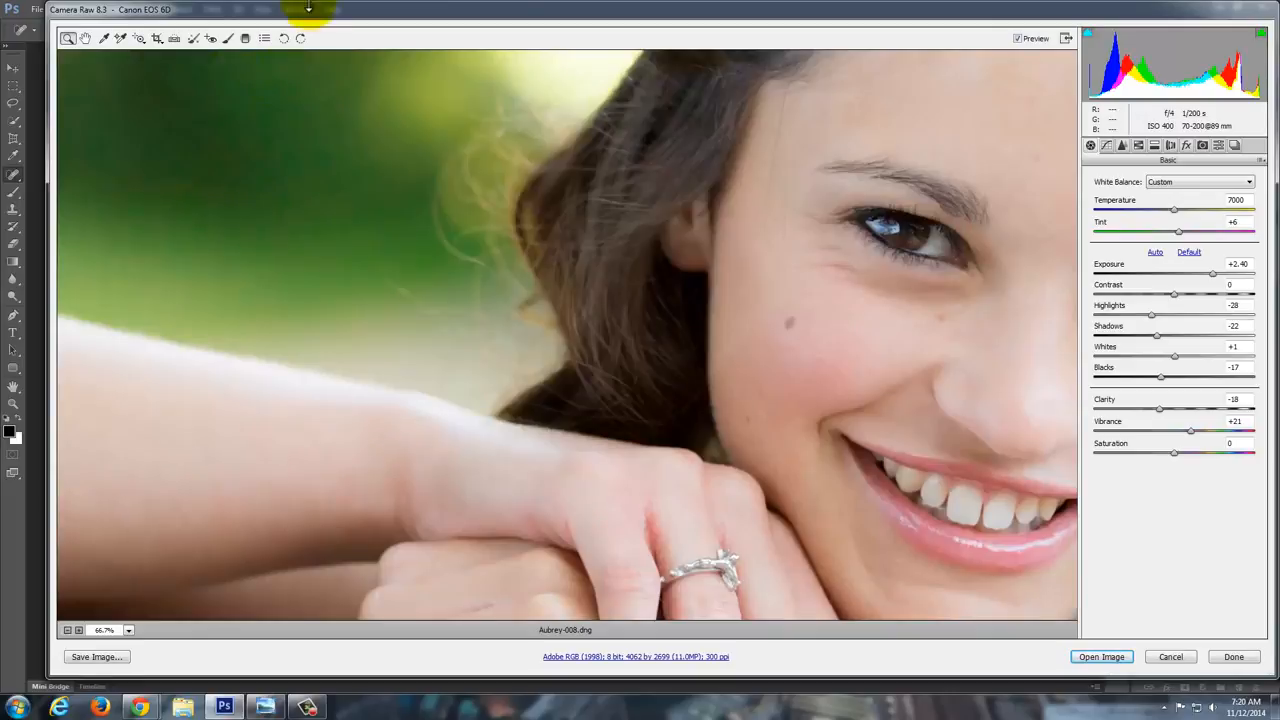
{"action": "left_click", "coordinate": [128, 630]}
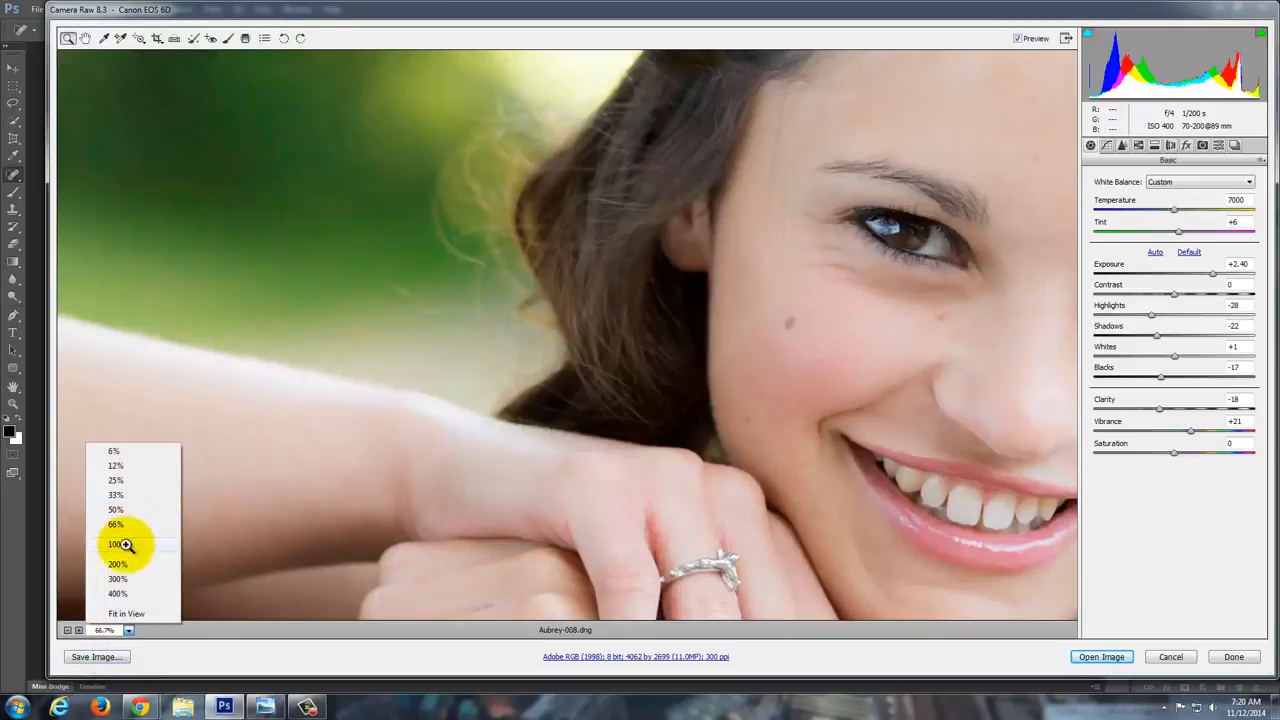
{"action": "left_click", "coordinate": [125, 544]}
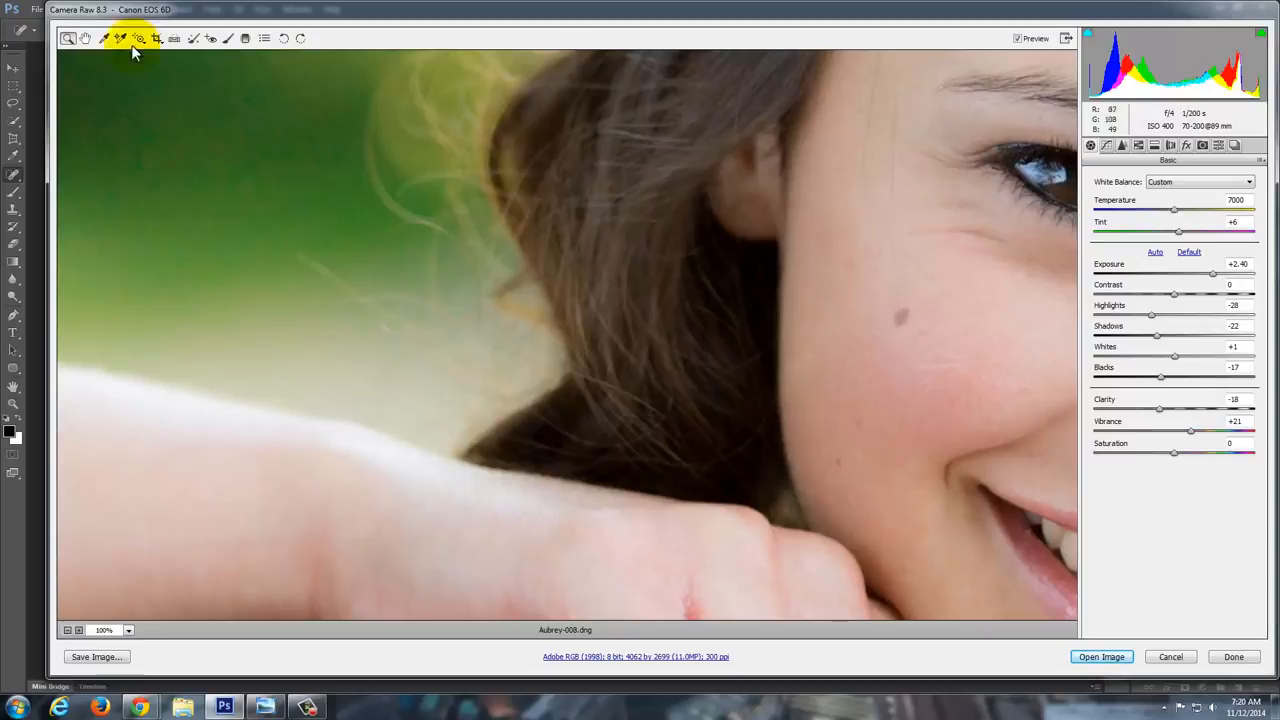
{"action": "left_click", "coordinate": [85, 38]}
{"action": "left_click_drag", "start_coordinate": [960, 361], "coordinate": [571, 323]}
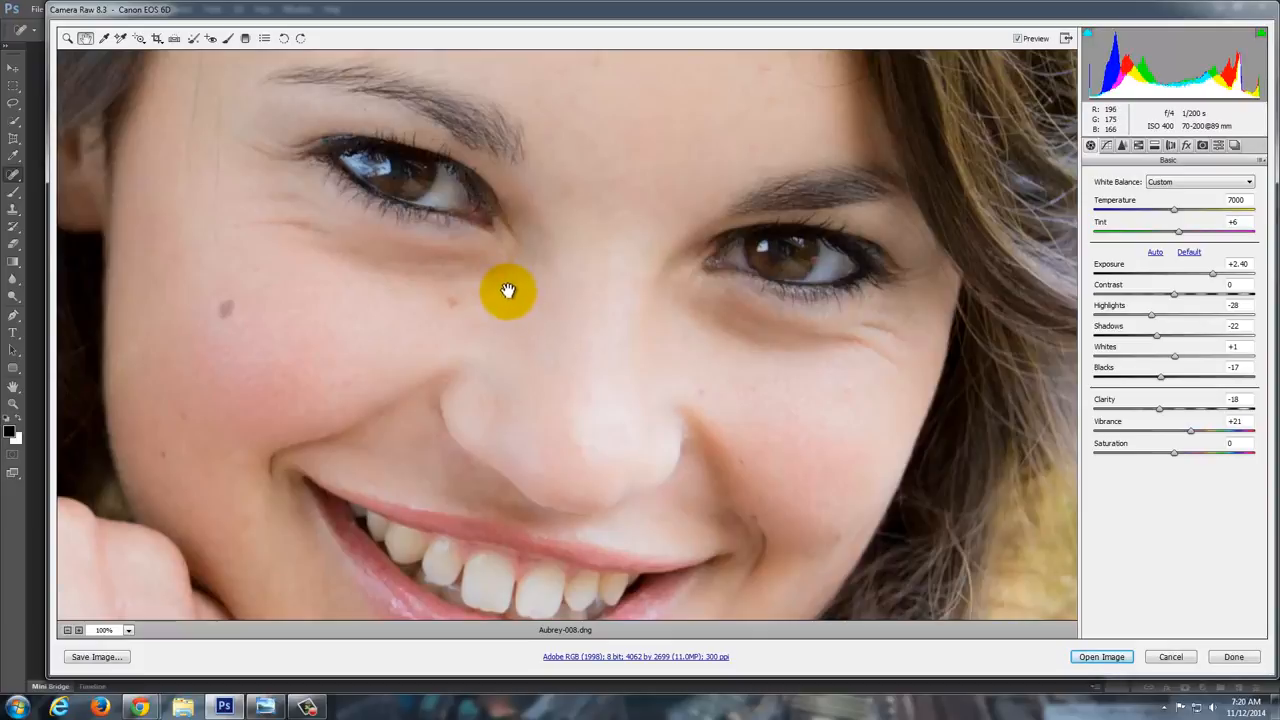
{"action": "left_click", "coordinate": [226, 41]}
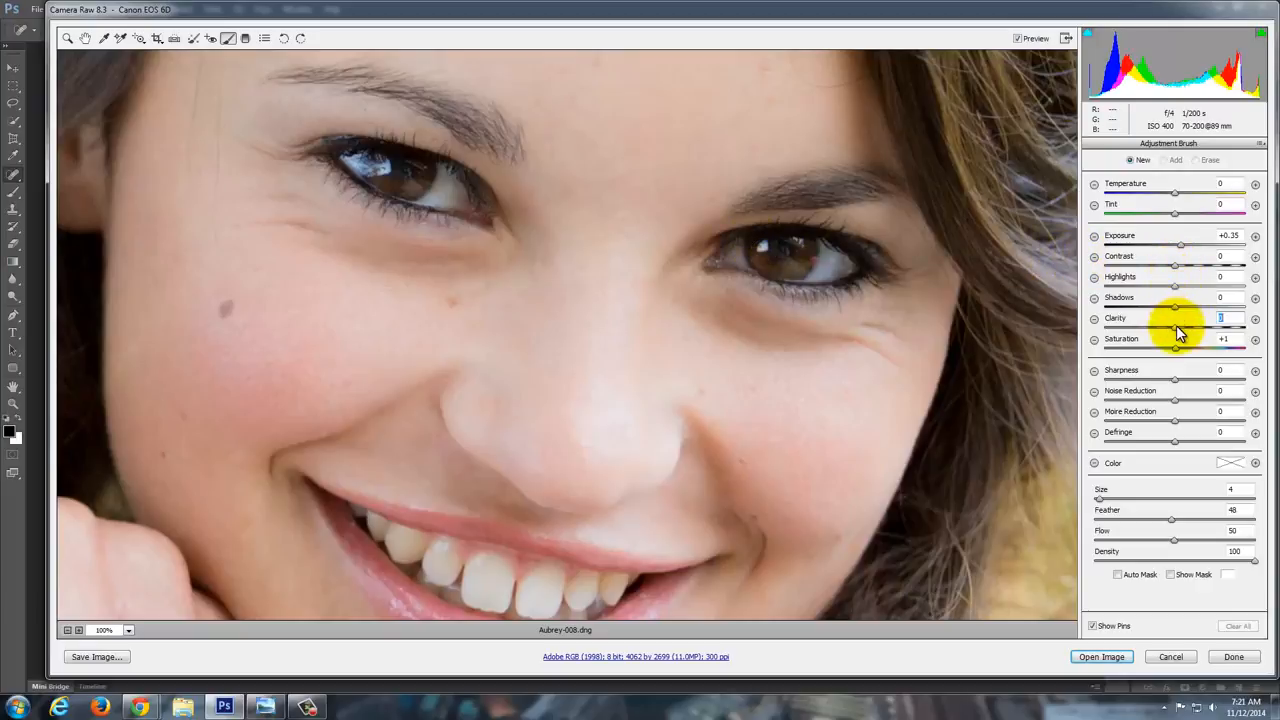
{"action": "left_click_drag", "start_coordinate": [1177, 332], "coordinate": [1188, 333]}
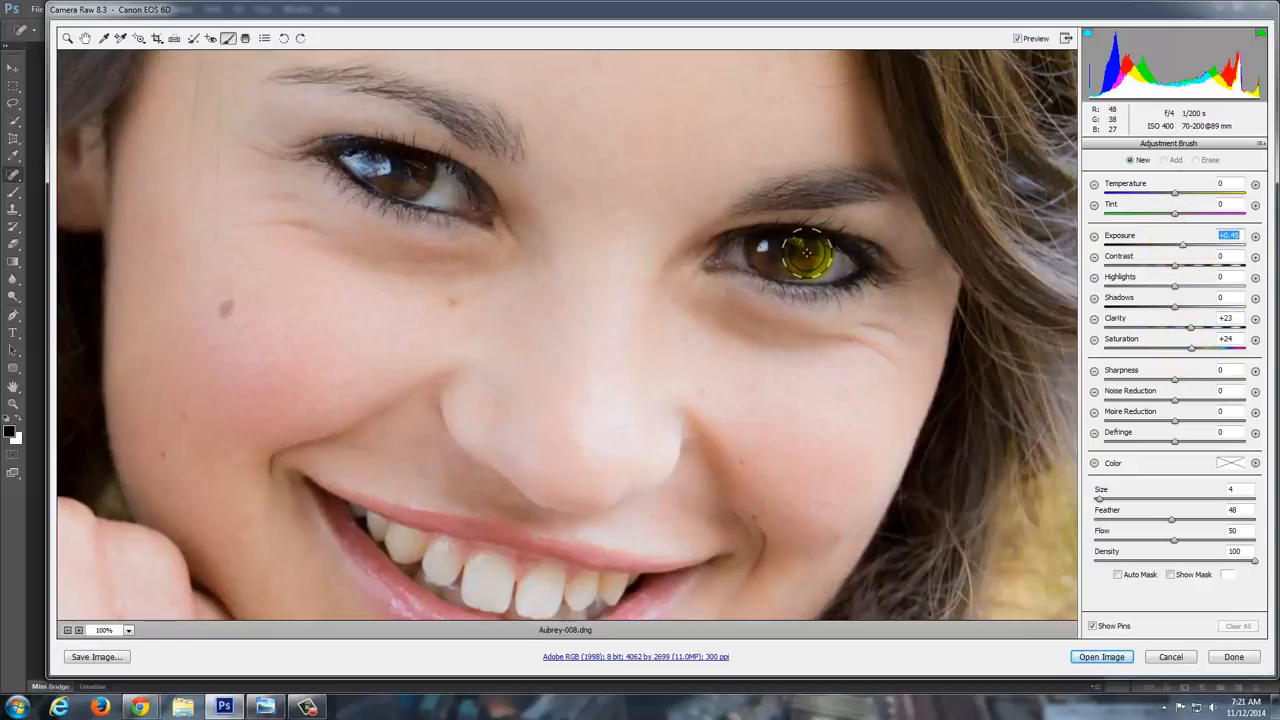
{"action": "left_click_drag", "start_coordinate": [795, 250], "coordinate": [757, 260]}
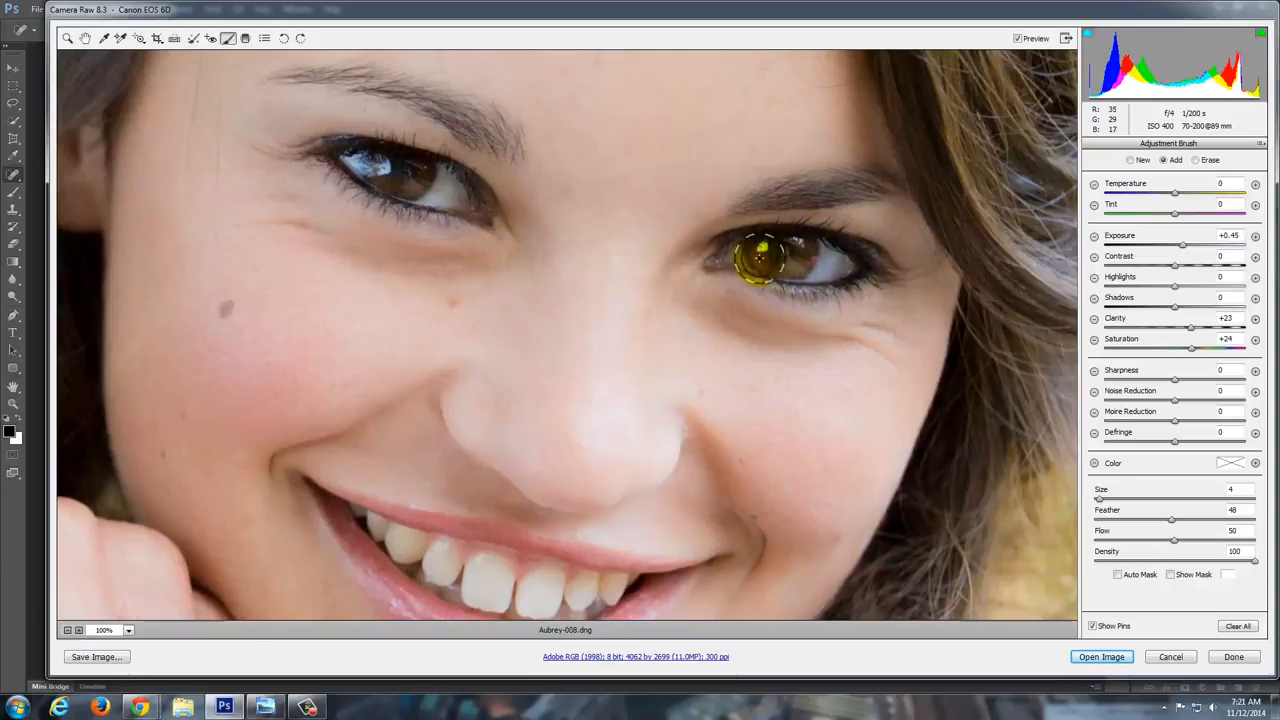
{"action": "mouse_move", "coordinate": [403, 165]}
{"action": "left_mouse_down"}
{"action": "mouse_move", "coordinate": [412, 190]}
{"action": "mouse_move", "coordinate": [408, 152]}
{"action": "mouse_move", "coordinate": [374, 170]}
{"action": "mouse_move", "coordinate": [398, 180]}
{"action": "mouse_move", "coordinate": [418, 168]}
{"action": "mouse_move", "coordinate": [414, 178]}
{"action": "left_mouse_up"}
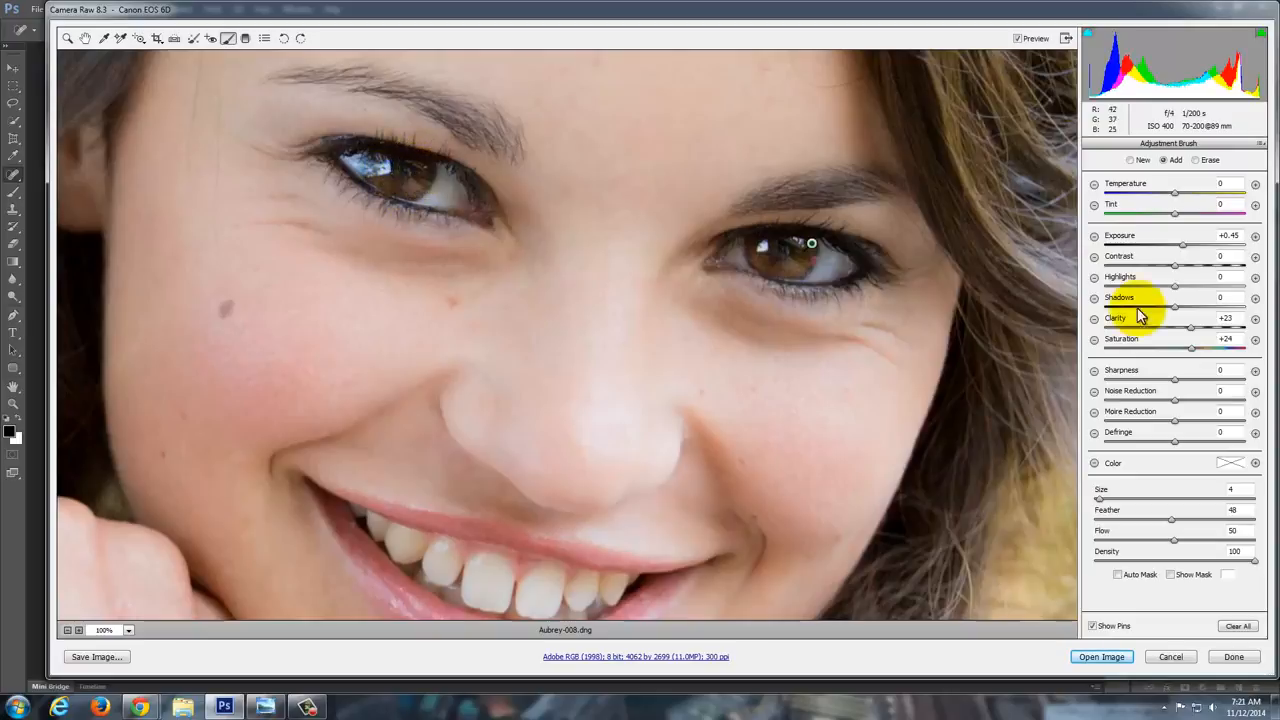
- Strengthen the iris adjustment with exposure +1.00 and saturation +53, and check it on the whole portrait
{"action": "mouse_move", "coordinate": [1182, 246]}
{"action": "left_mouse_down"}
{"action": "mouse_move", "coordinate": [1229, 251]}
{"action": "mouse_move", "coordinate": [1197, 253]}
{"action": "left_mouse_up"}
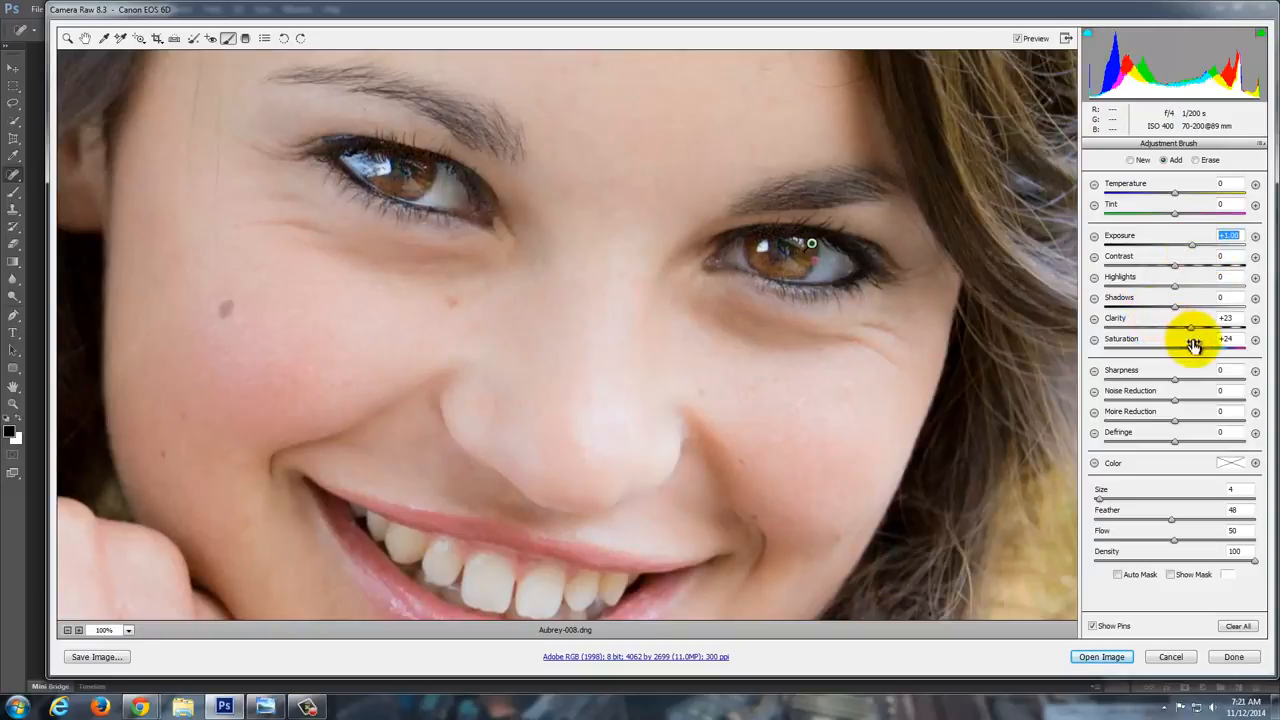
{"action": "left_click_drag", "start_coordinate": [1228, 350], "coordinate": [1226, 352]}
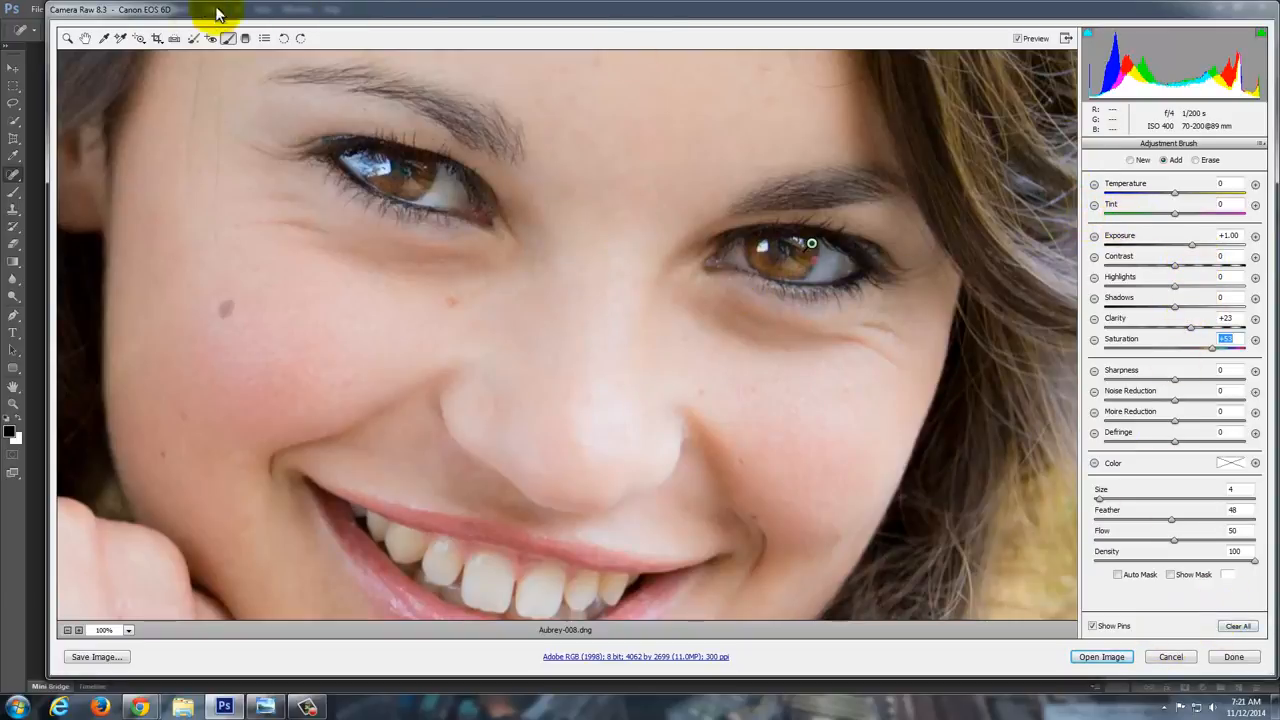
{"action": "left_click", "coordinate": [85, 38]}
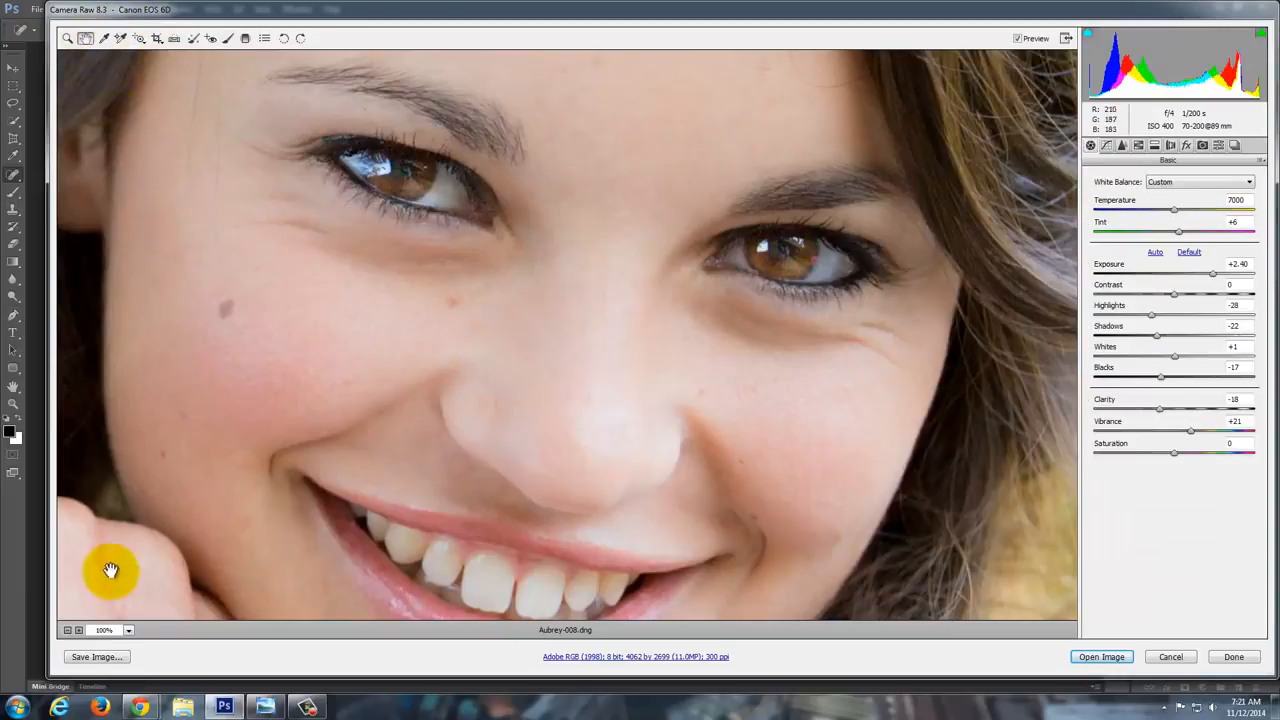
{"action": "left_click", "coordinate": [67, 629]}
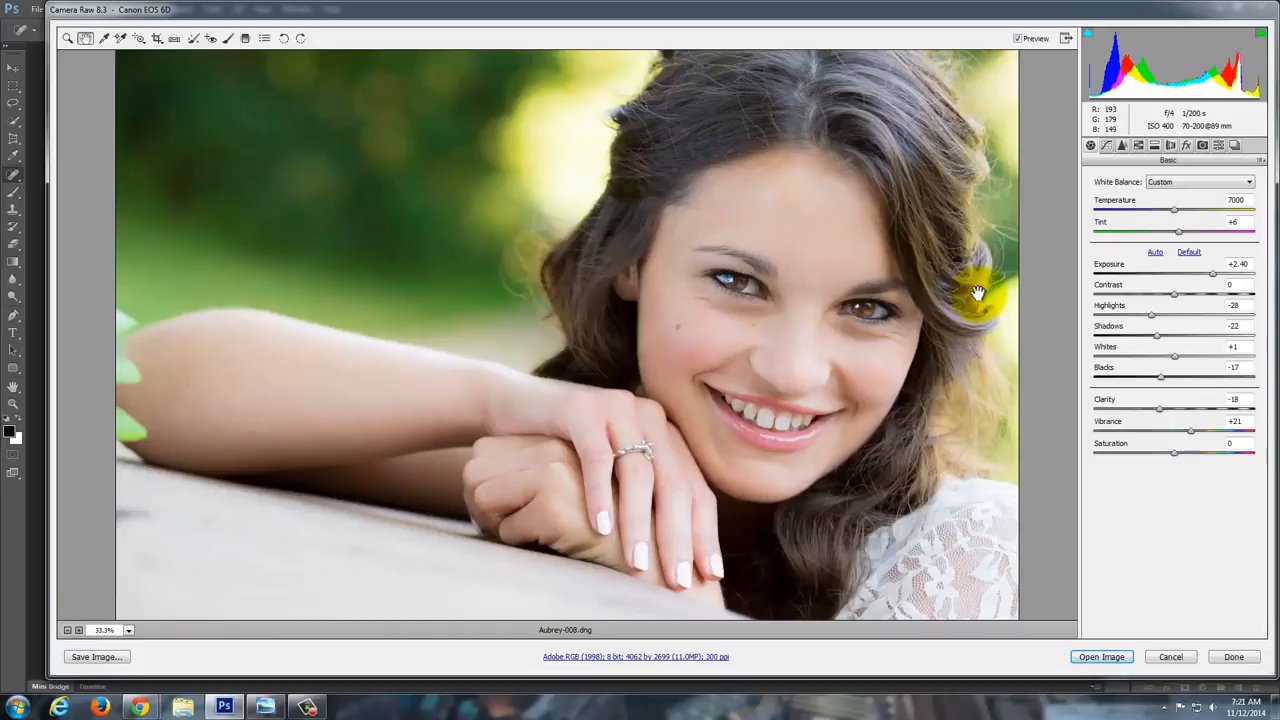
- Reselect the brushed eye adjustment and reduce its exposure to +0.75
{"action": "left_click", "coordinate": [229, 39]}
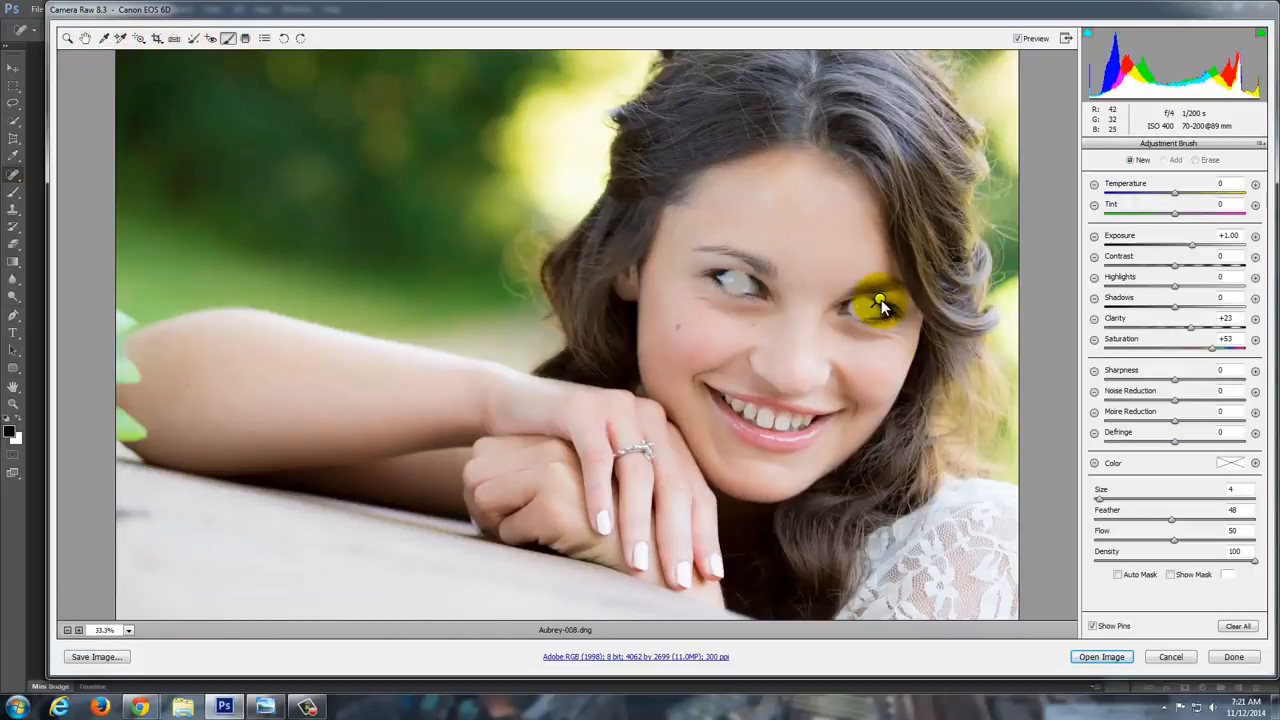
{"action": "left_click", "coordinate": [880, 299]}
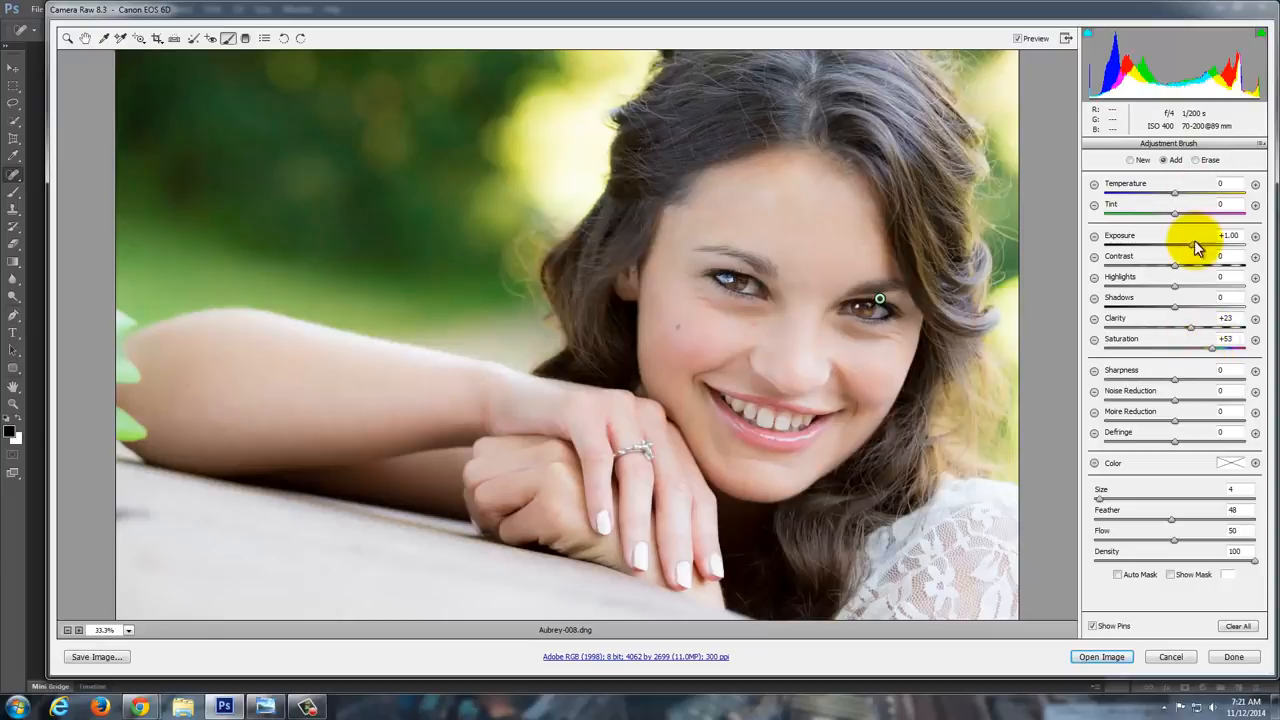
{"action": "mouse_move", "coordinate": [878, 299]}
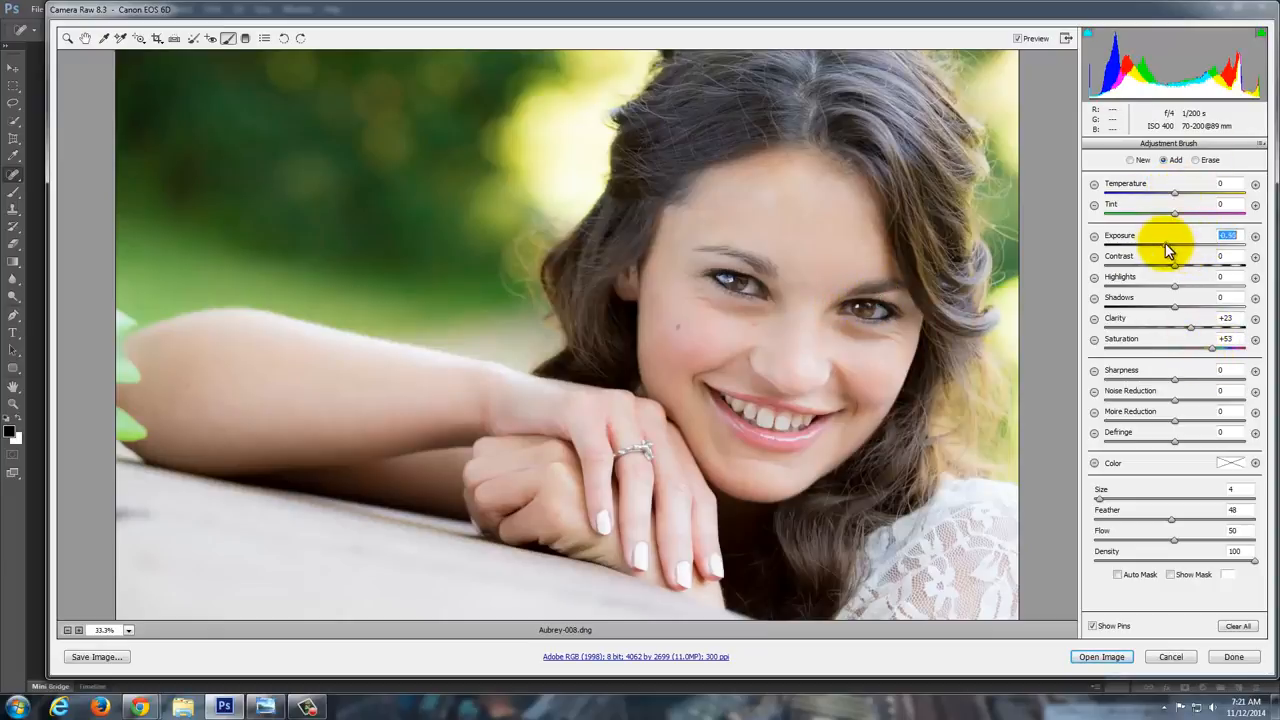
{"action": "left_click_drag", "start_coordinate": [1182, 248], "coordinate": [1188, 248]}
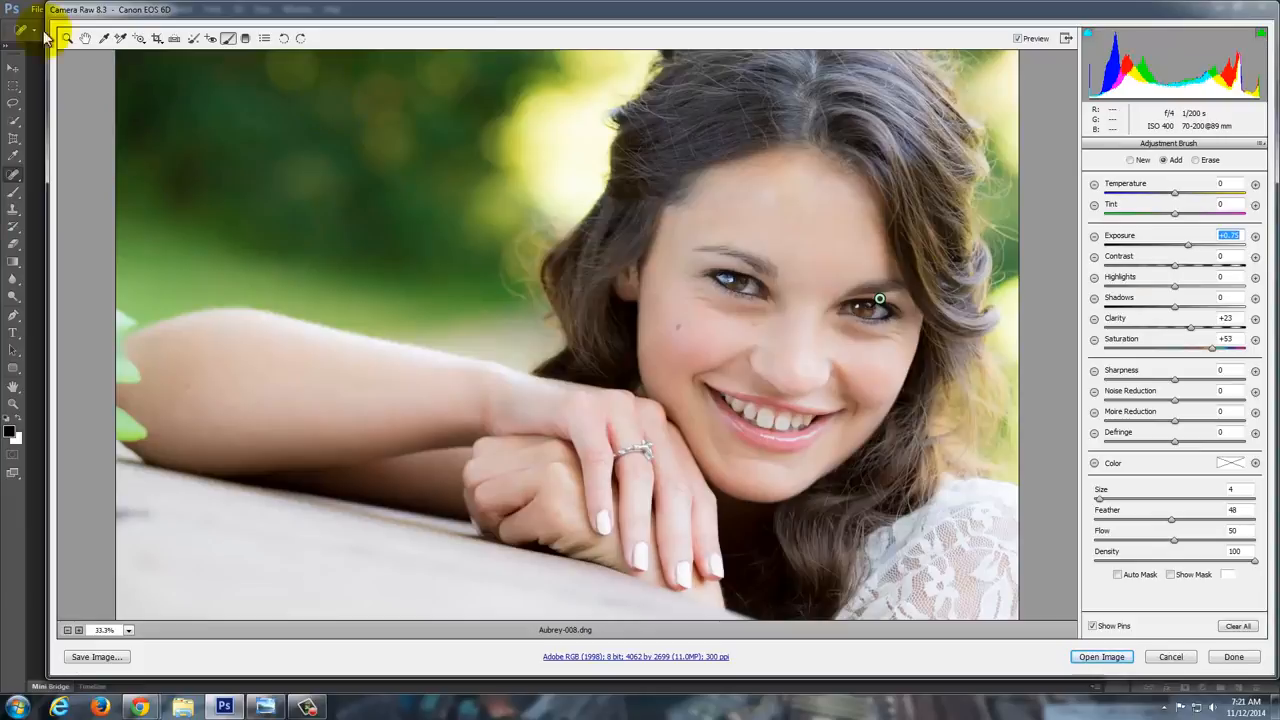
{"action": "left_click", "coordinate": [85, 38]}
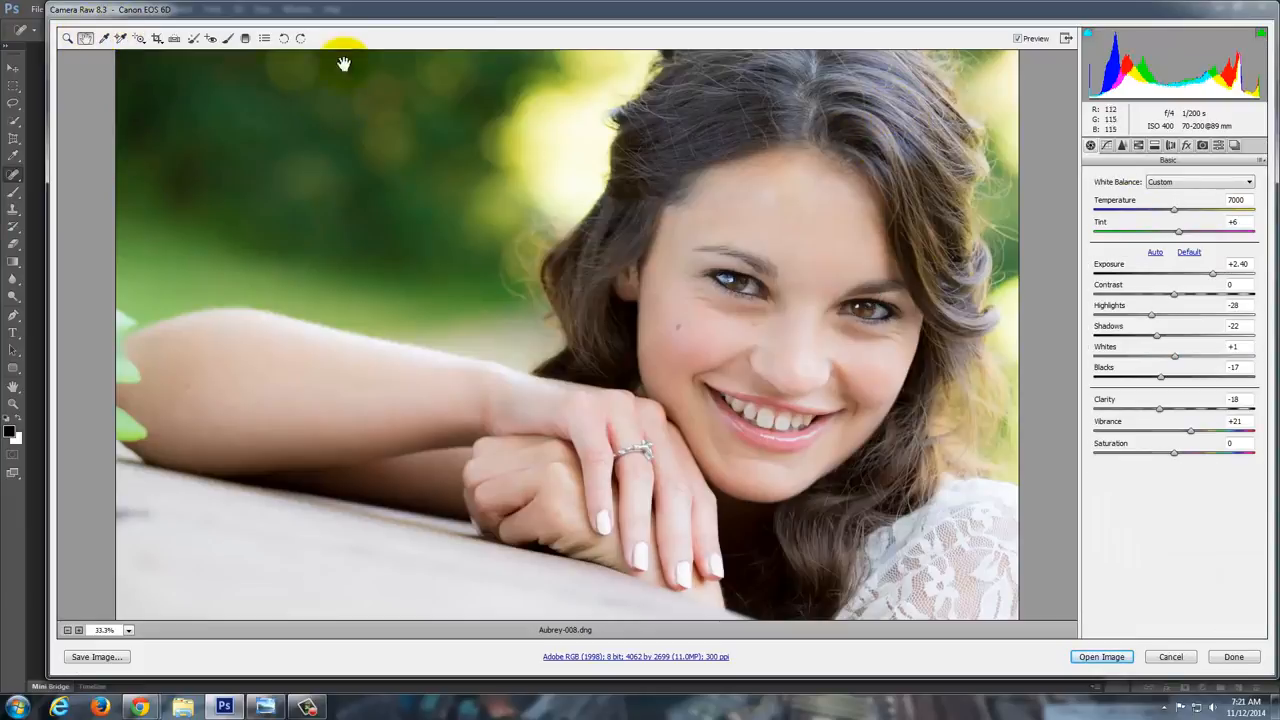
- Paint over the hair with a new size 12 brush adjustment at exposure 0, clarity +43 and saturation +1
{"action": "left_click", "coordinate": [68, 630]}
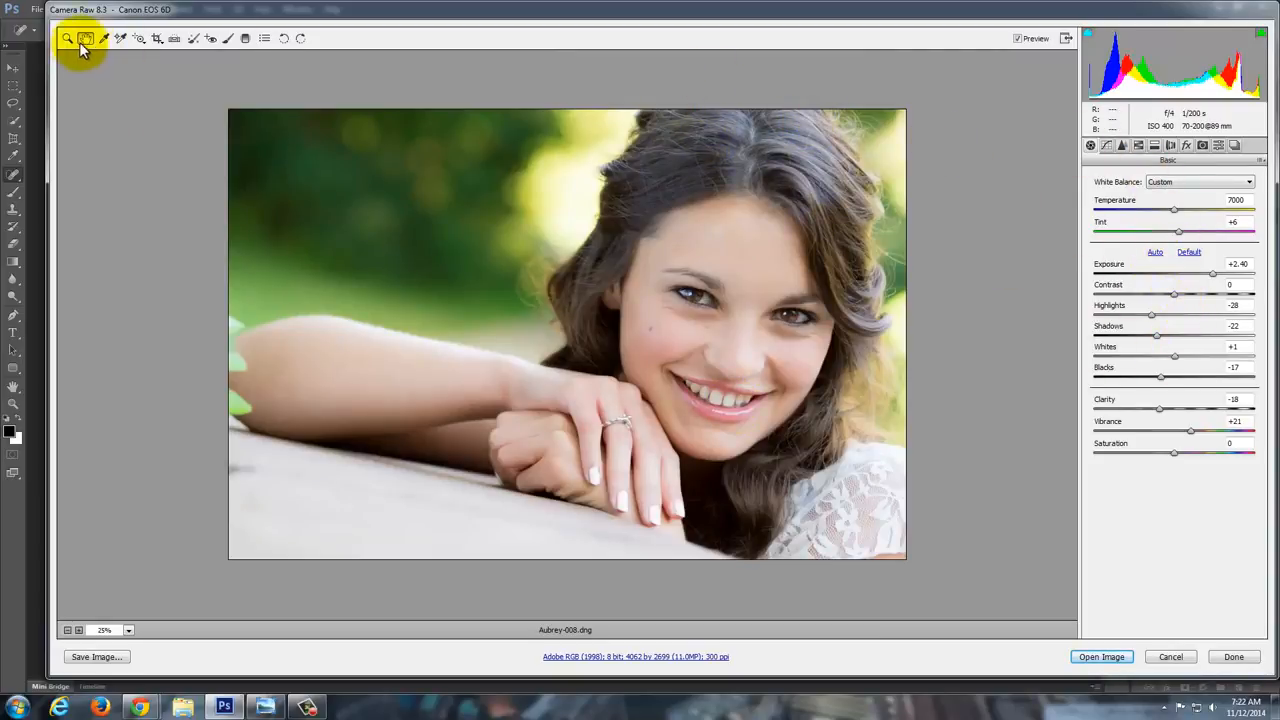
{"action": "left_click", "coordinate": [227, 39]}
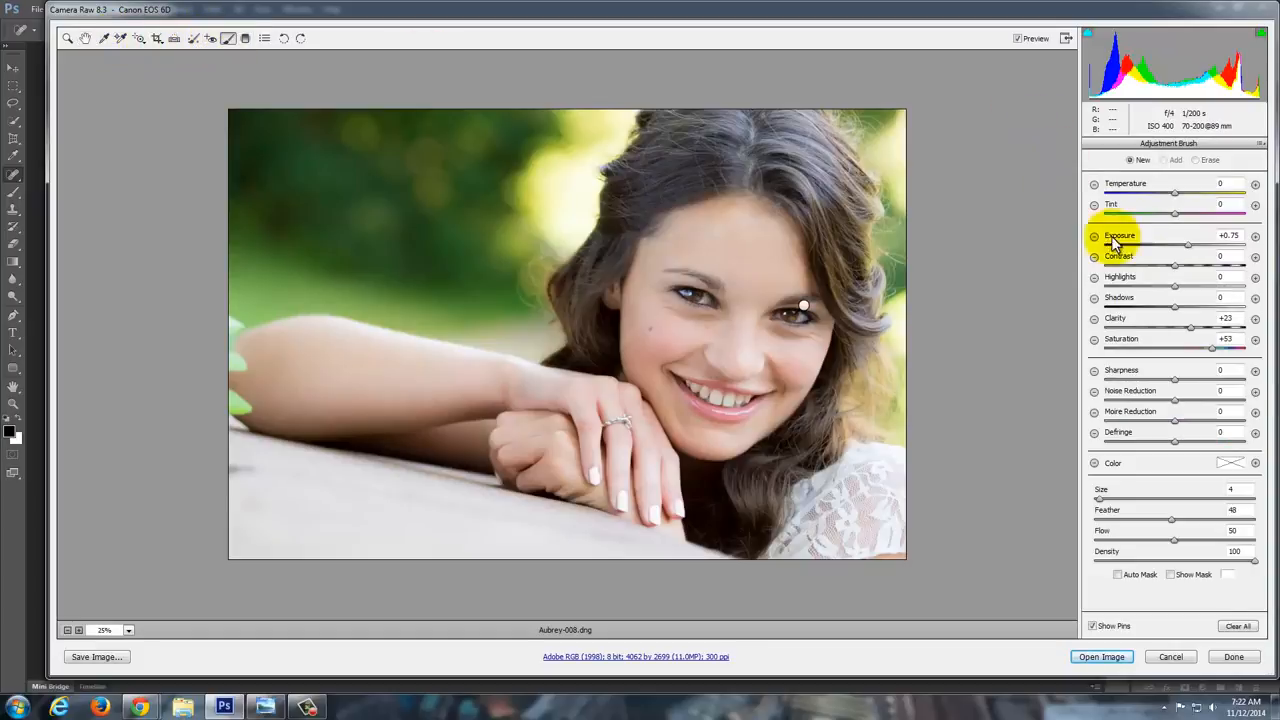
{"action": "left_click_drag", "start_coordinate": [1183, 244], "coordinate": [1057, 243]}
{"action": "left_click_drag", "start_coordinate": [1270, 247], "coordinate": [1240, 247]}
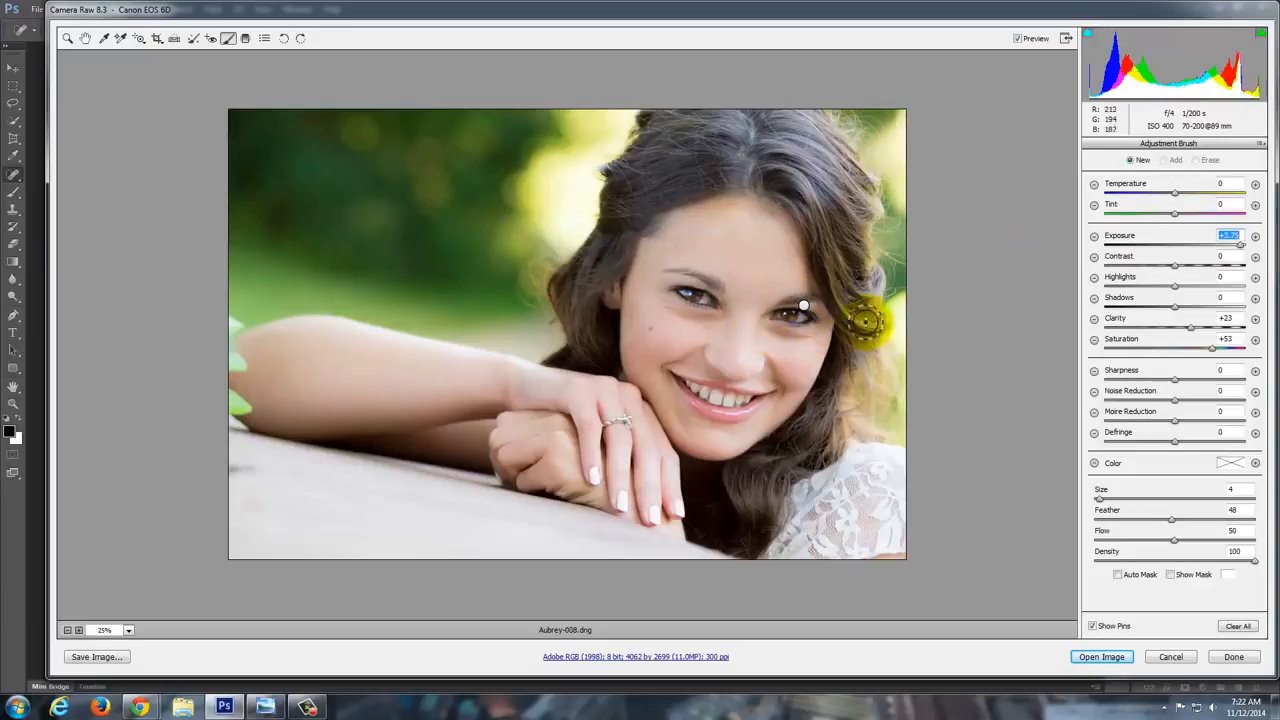
{"action": "double_click", "coordinate": [1175, 243]}
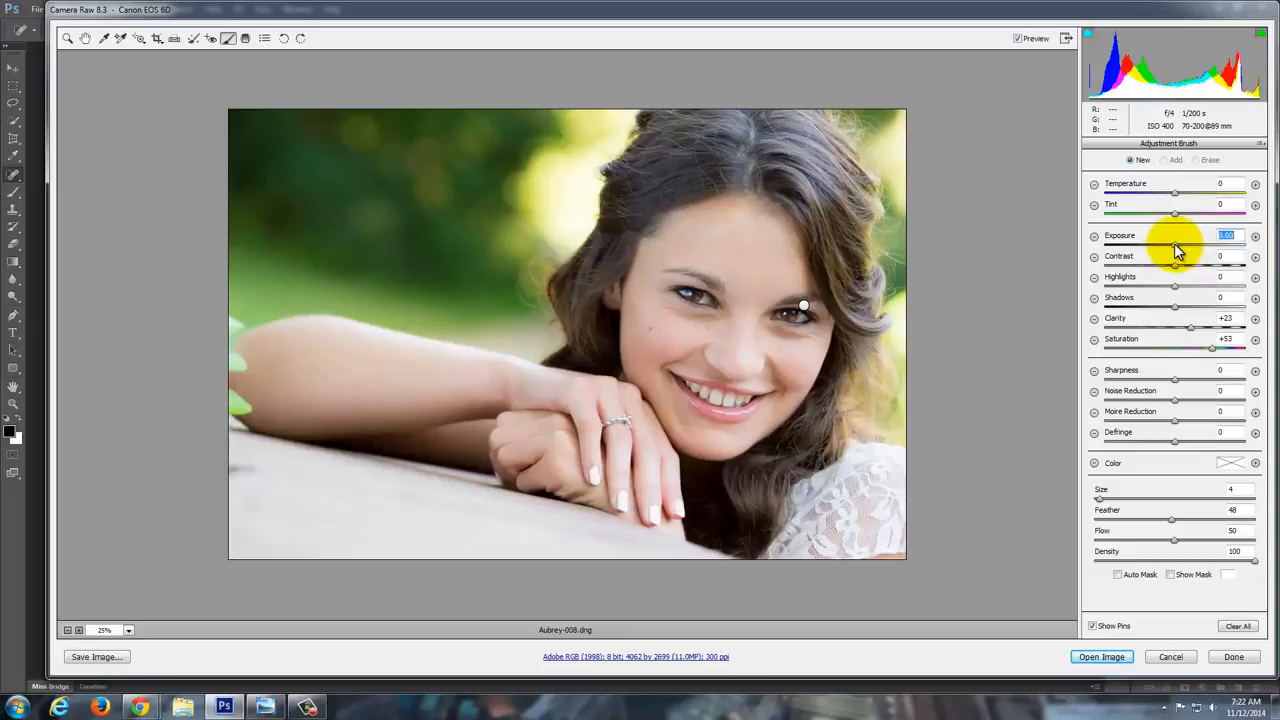
{"action": "left_click_drag", "start_coordinate": [1186, 327], "coordinate": [1206, 348]}
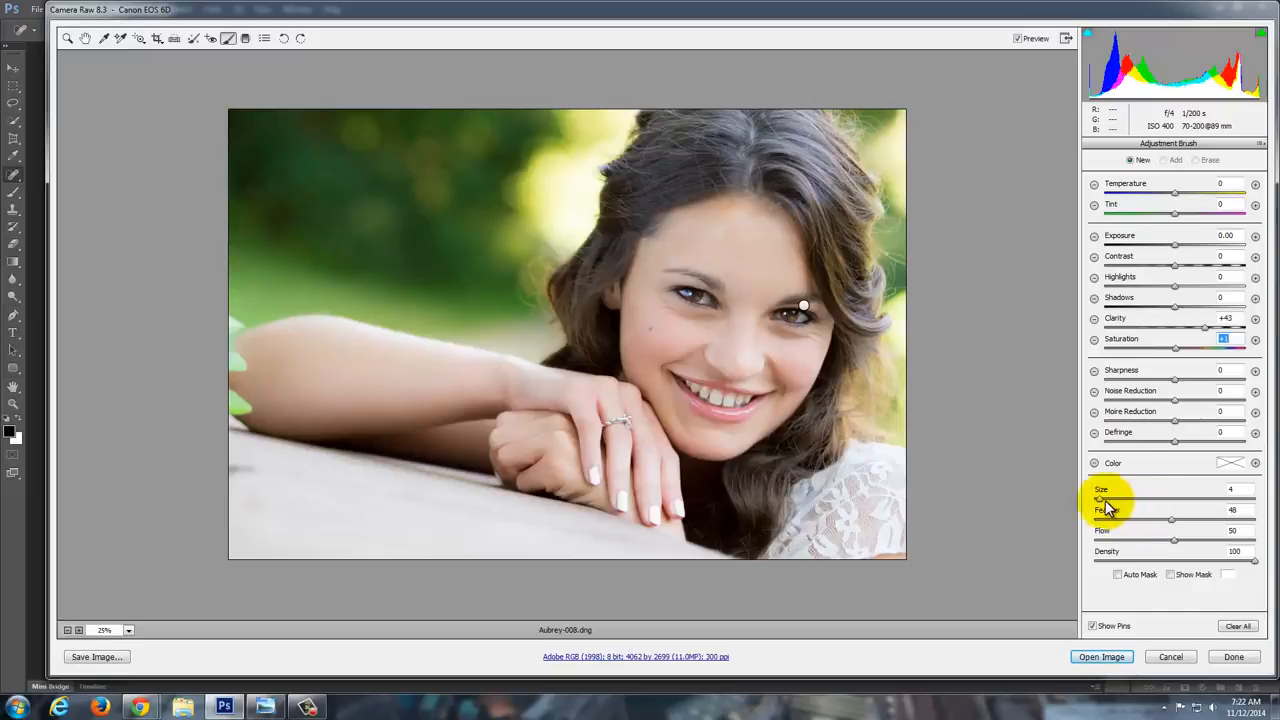
{"action": "left_click_drag", "start_coordinate": [1109, 500], "coordinate": [1116, 500]}
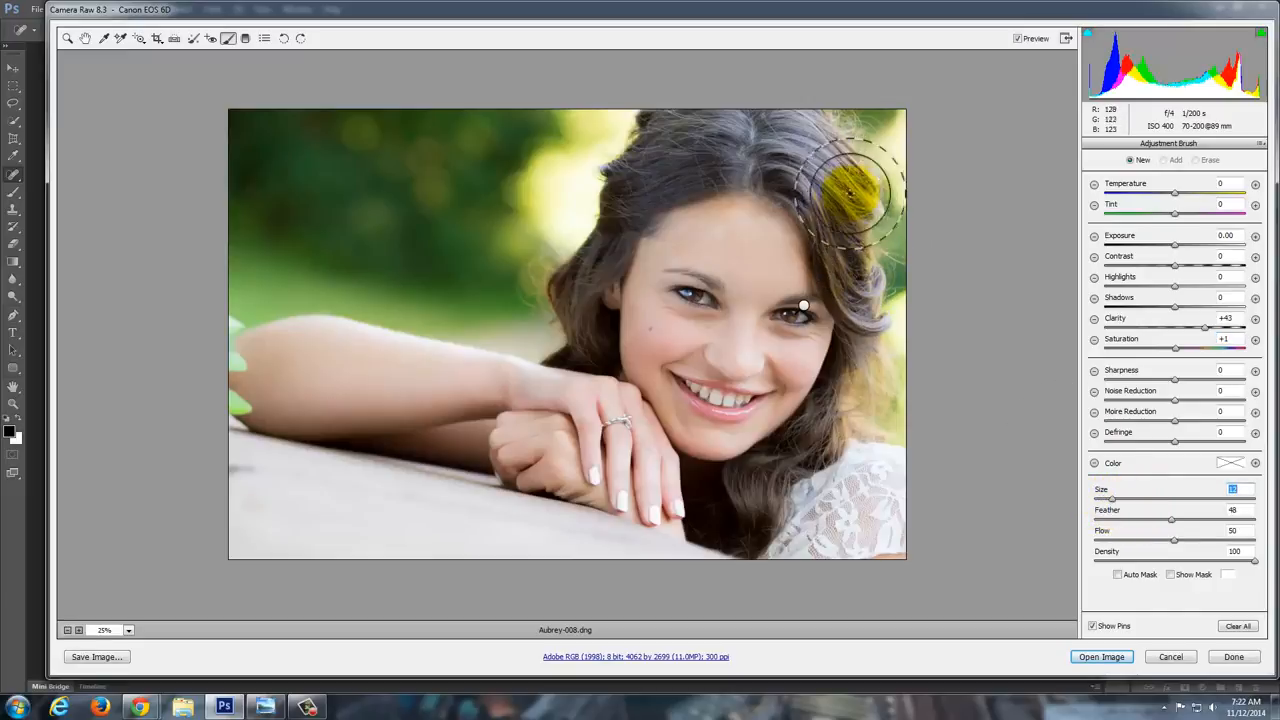
{"action": "mouse_move", "coordinate": [894, 306]}
{"action": "left_mouse_down"}
{"action": "mouse_move", "coordinate": [837, 174]}
{"action": "mouse_move", "coordinate": [697, 148]}
{"action": "mouse_move", "coordinate": [680, 129]}
{"action": "mouse_move", "coordinate": [846, 171]}
{"action": "mouse_move", "coordinate": [889, 294]}
{"action": "mouse_move", "coordinate": [868, 405]}
{"action": "mouse_move", "coordinate": [617, 77]}
{"action": "mouse_move", "coordinate": [680, 135]}
{"action": "mouse_move", "coordinate": [606, 194]}
{"action": "mouse_move", "coordinate": [590, 250]}
{"action": "mouse_move", "coordinate": [527, 302]}
{"action": "left_mouse_up"}
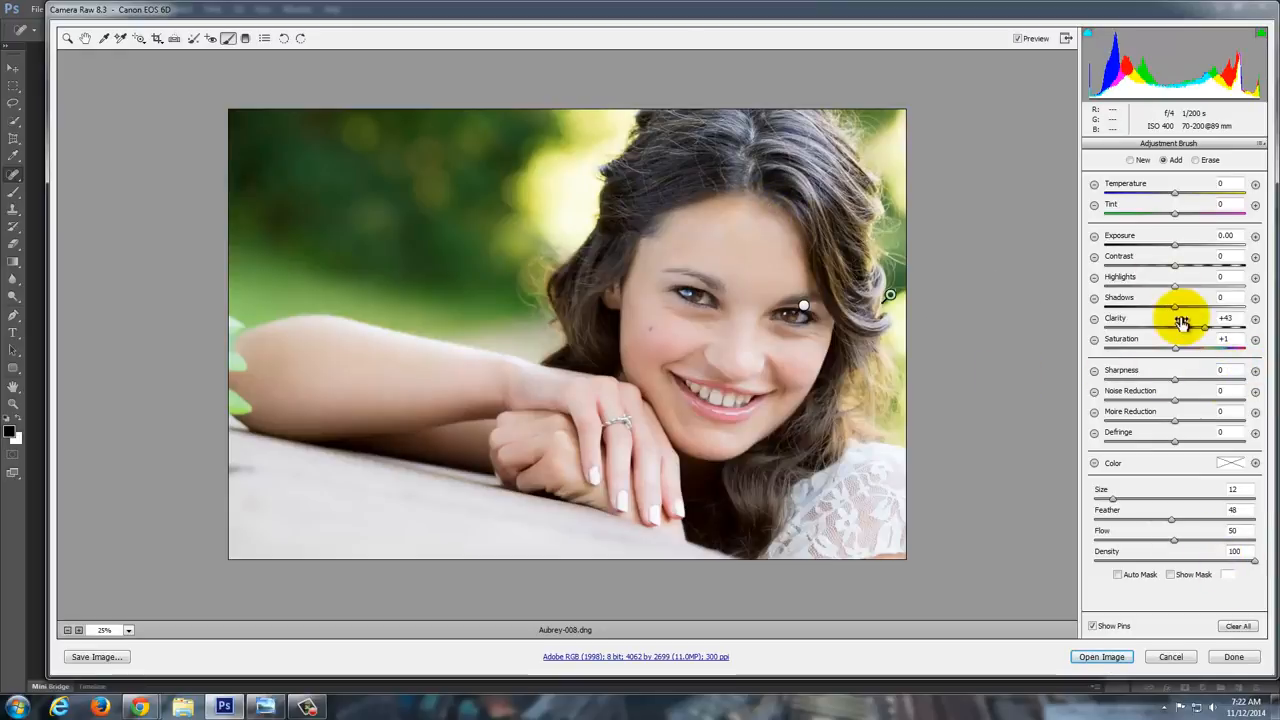
- Compare extreme clarity on the brushed hair, set it to +20 and leave the Adjustment Brush
{"action": "left_click_drag", "start_coordinate": [1194, 334], "coordinate": [1075, 338]}
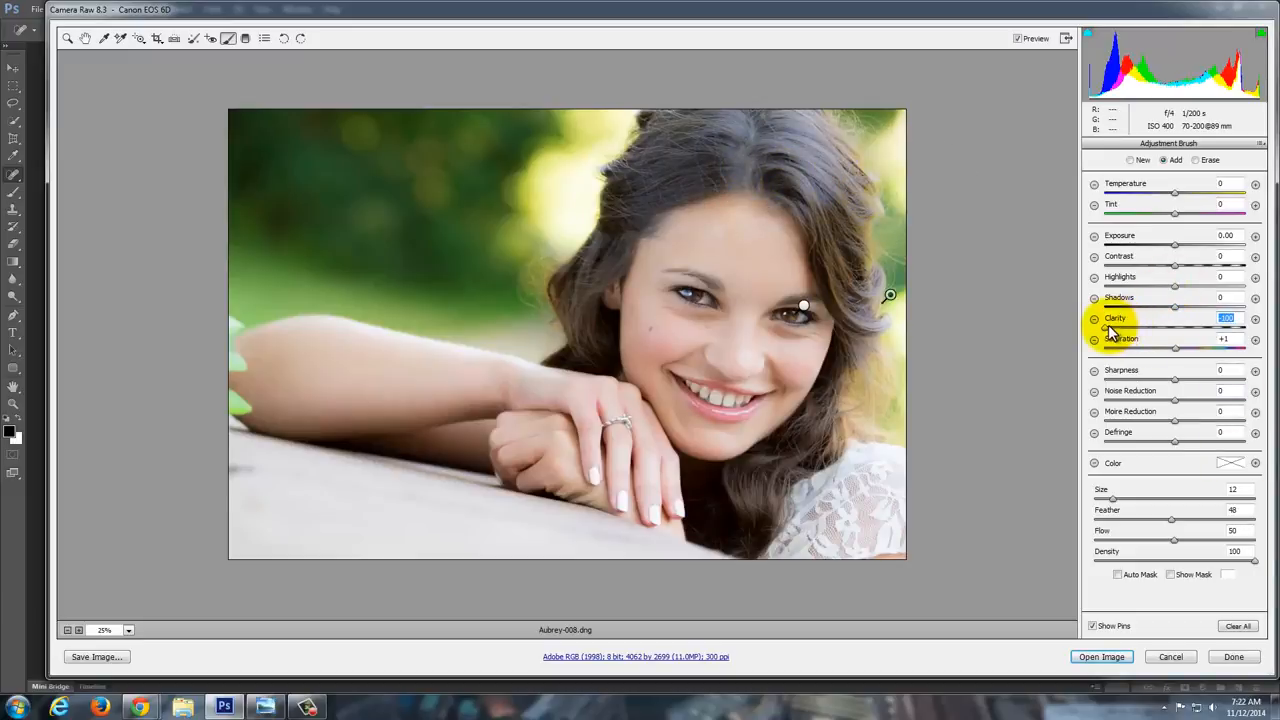
{"action": "left_click_drag", "start_coordinate": [1118, 333], "coordinate": [1186, 334]}
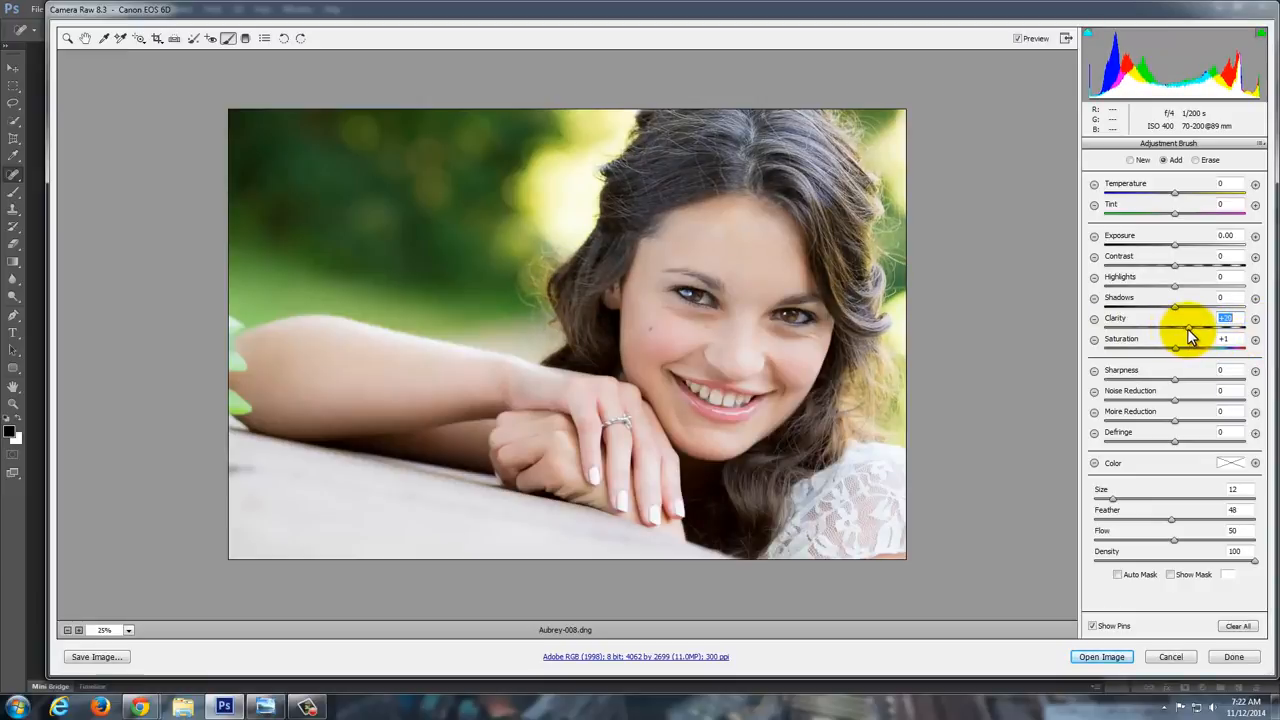
{"action": "mouse_move", "coordinate": [1018, 384]}
{"action": "left_mouse_down"}
{"action": "mouse_move", "coordinate": [800, 529]}
{"action": "mouse_move", "coordinate": [888, 480]}
{"action": "mouse_move", "coordinate": [833, 525]}
{"action": "mouse_move", "coordinate": [899, 492]}
{"action": "mouse_move", "coordinate": [354, 493]}
{"action": "mouse_move", "coordinate": [254, 427]}
{"action": "mouse_move", "coordinate": [245, 372]}
{"action": "left_mouse_up"}
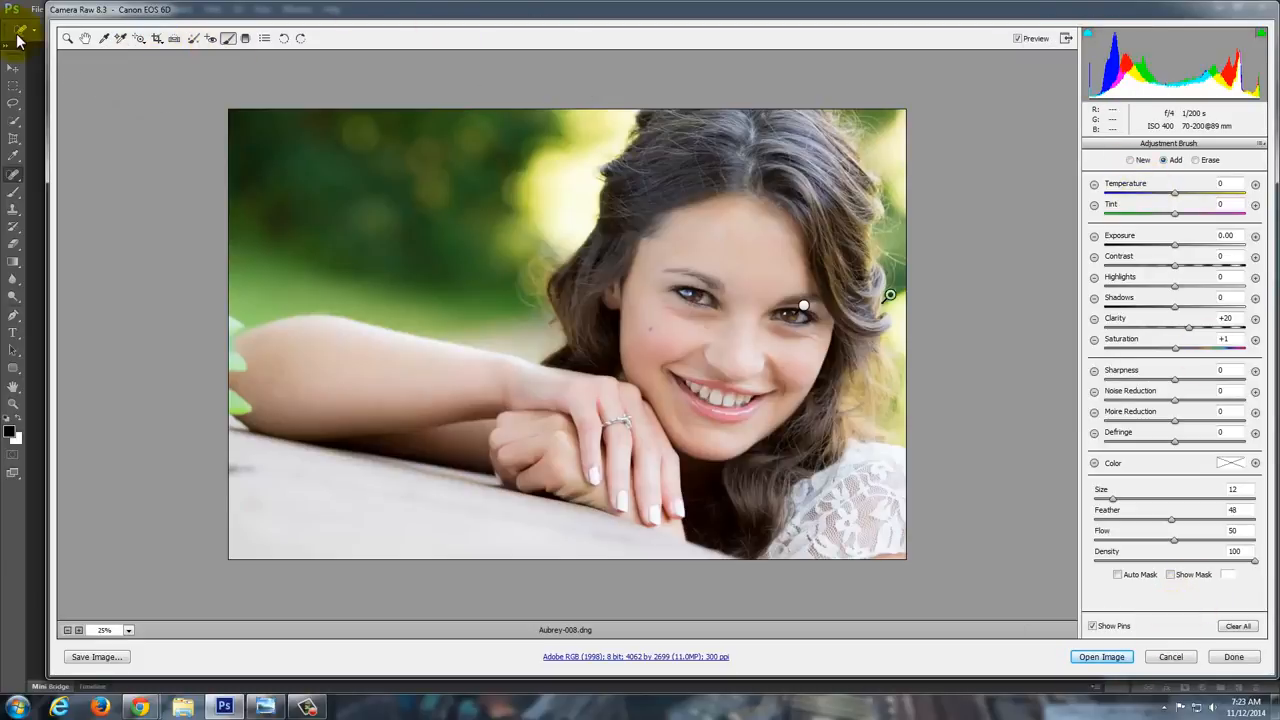
{"action": "left_click", "coordinate": [85, 38]}
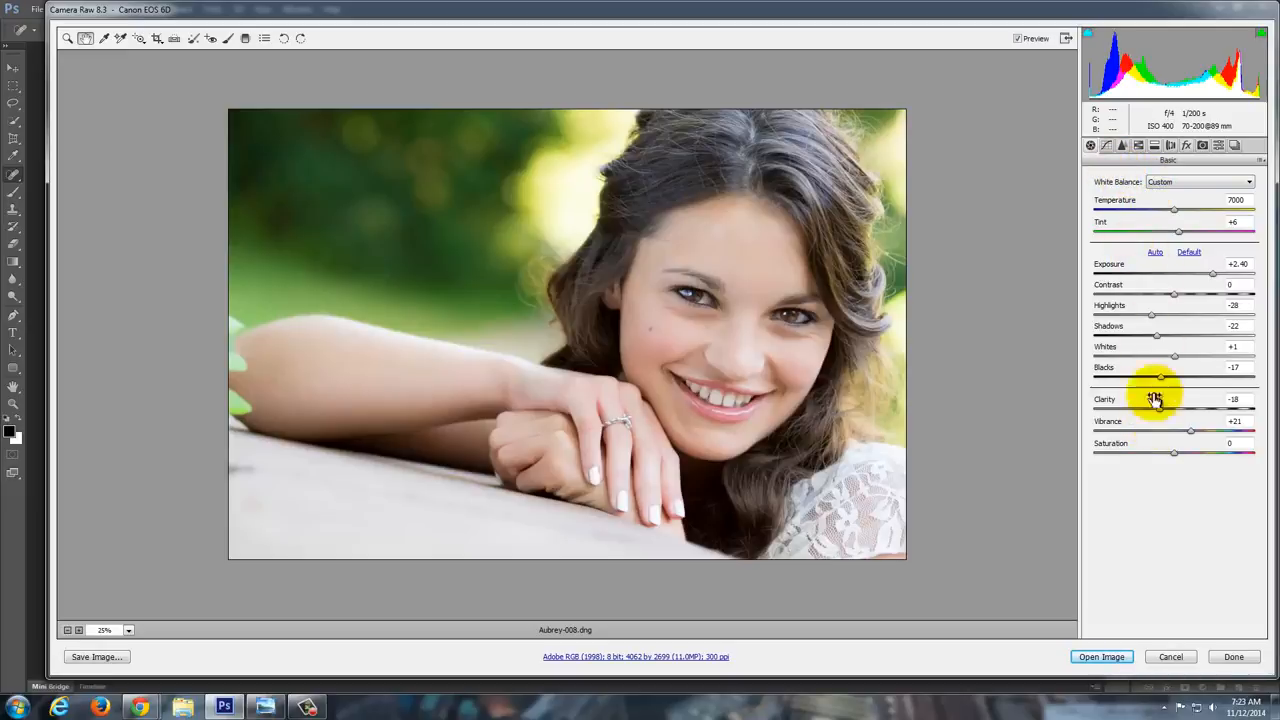
- Zoom in on the eyes at 100% and apply sharpening amount 35 and luminance noise reduction 28
{"action": "left_click", "coordinate": [1106, 146]}
{"action": "left_click", "coordinate": [1122, 146]}
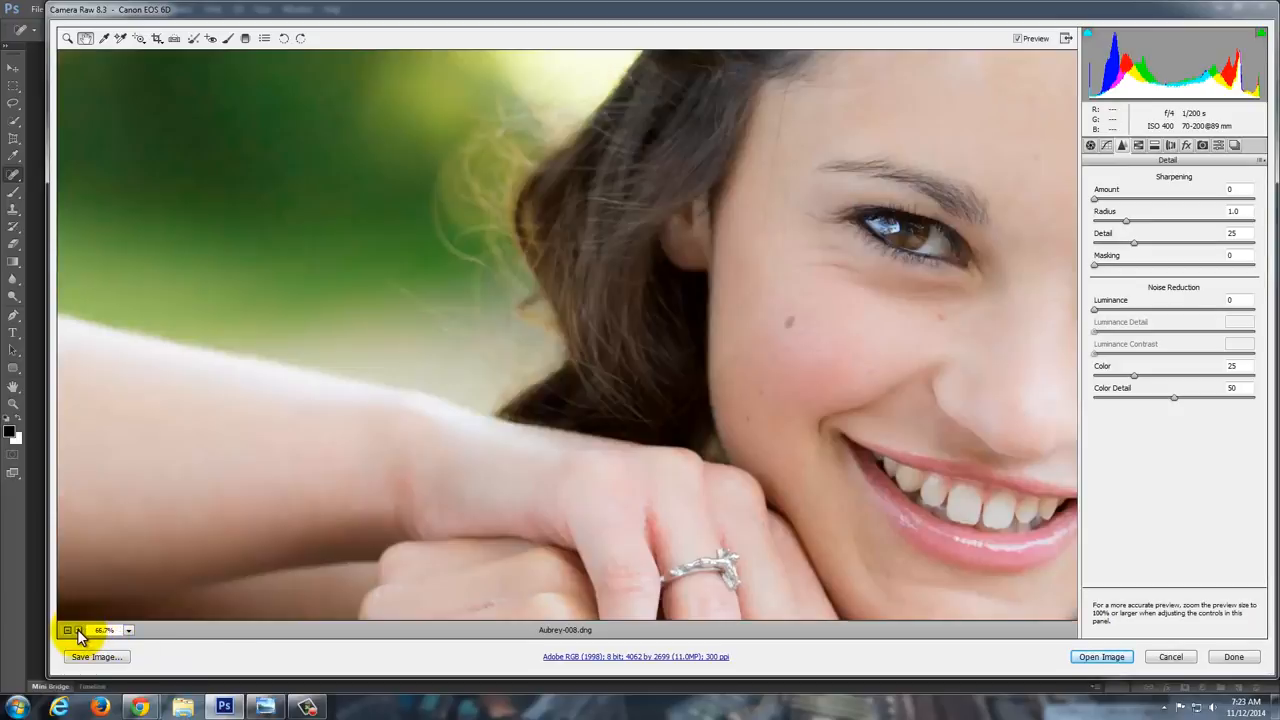
{"action": "left_click", "coordinate": [79, 630]}
{"action": "left_click_drag", "start_coordinate": [674, 420], "coordinate": [313, 342]}
{"action": "left_click_drag", "start_coordinate": [932, 320], "coordinate": [734, 314]}
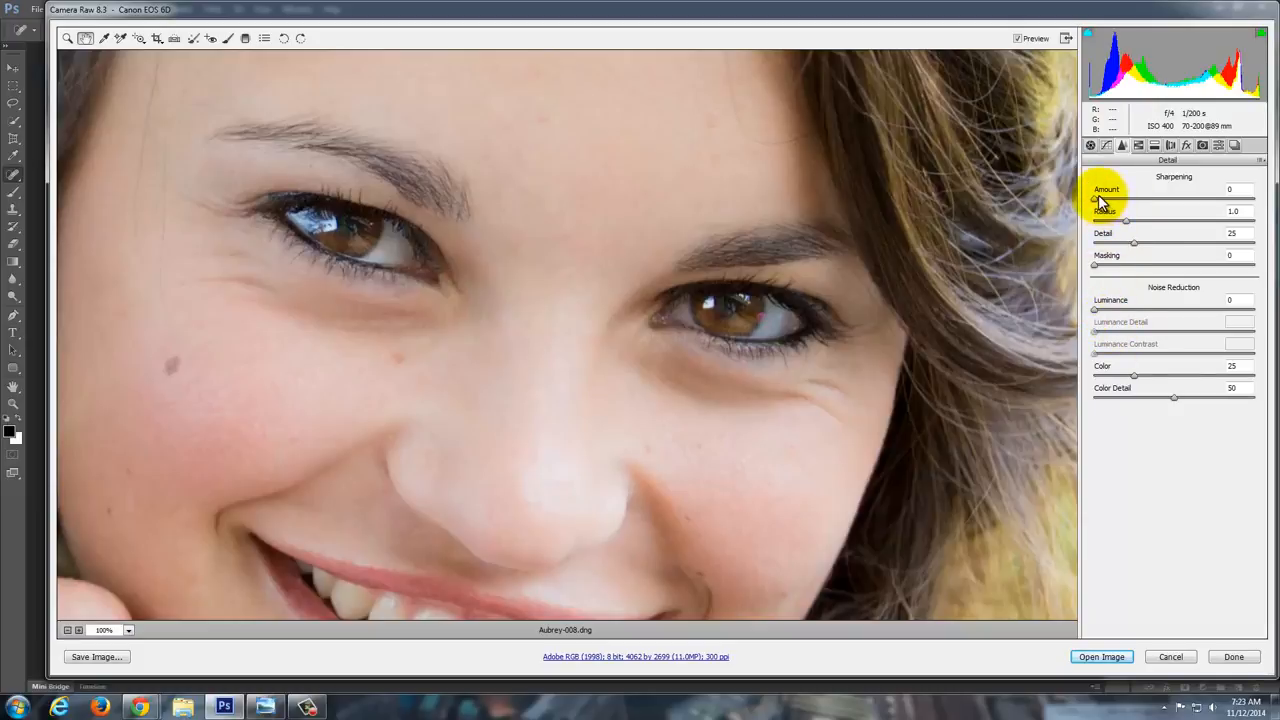
{"action": "left_click_drag", "start_coordinate": [1101, 203], "coordinate": [1126, 213]}
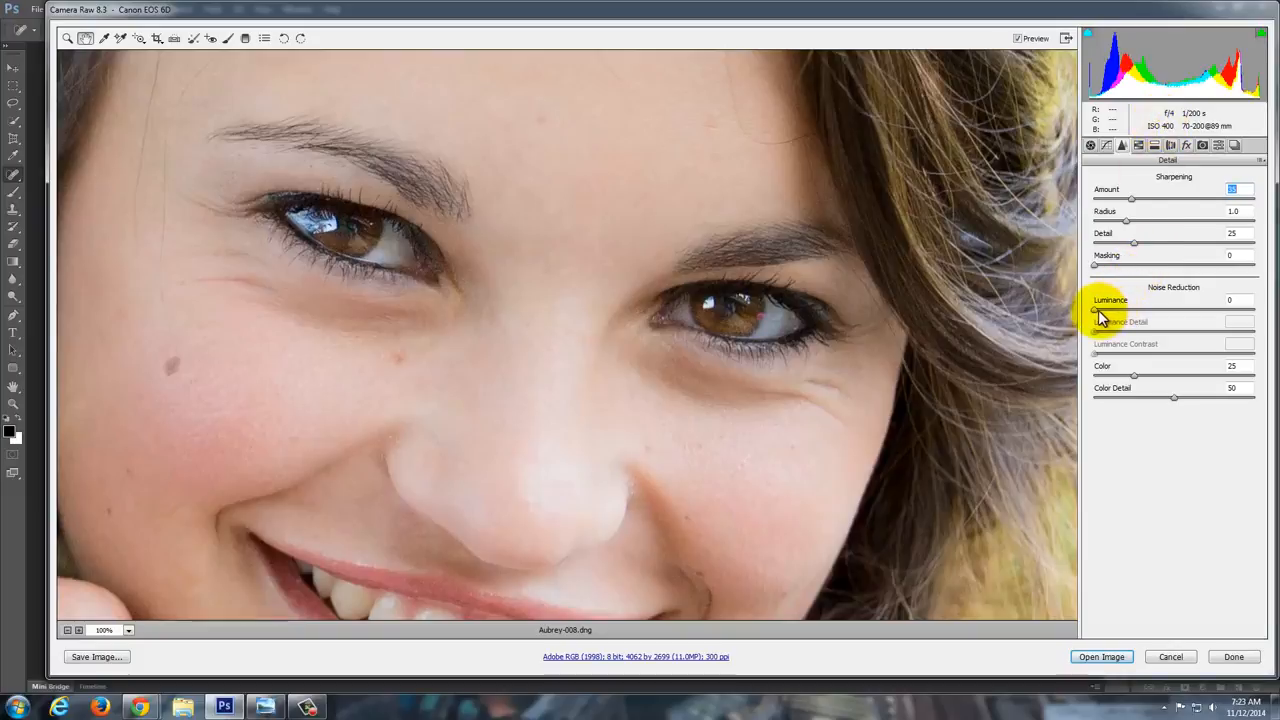
{"action": "left_click_drag", "start_coordinate": [1100, 312], "coordinate": [1133, 314]}
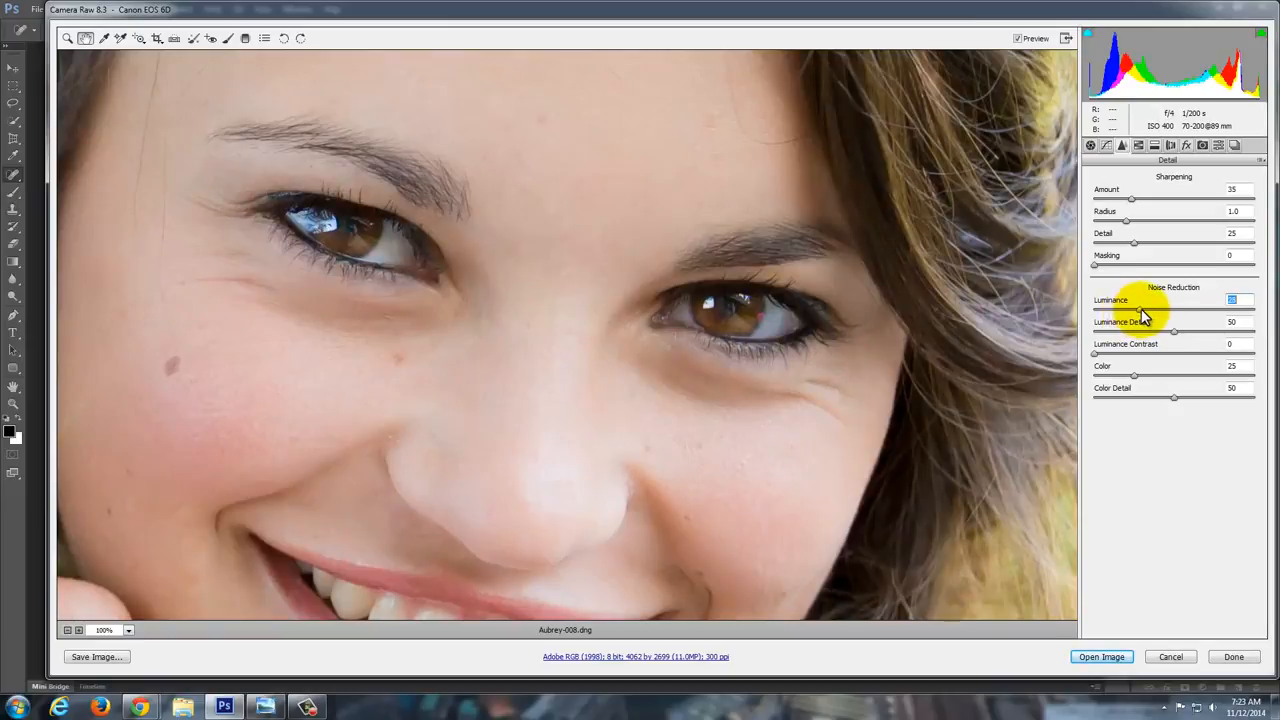
- Raise the luminance noise reduction to 35
{"action": "left_click_drag", "start_coordinate": [1138, 316], "coordinate": [1145, 317]}
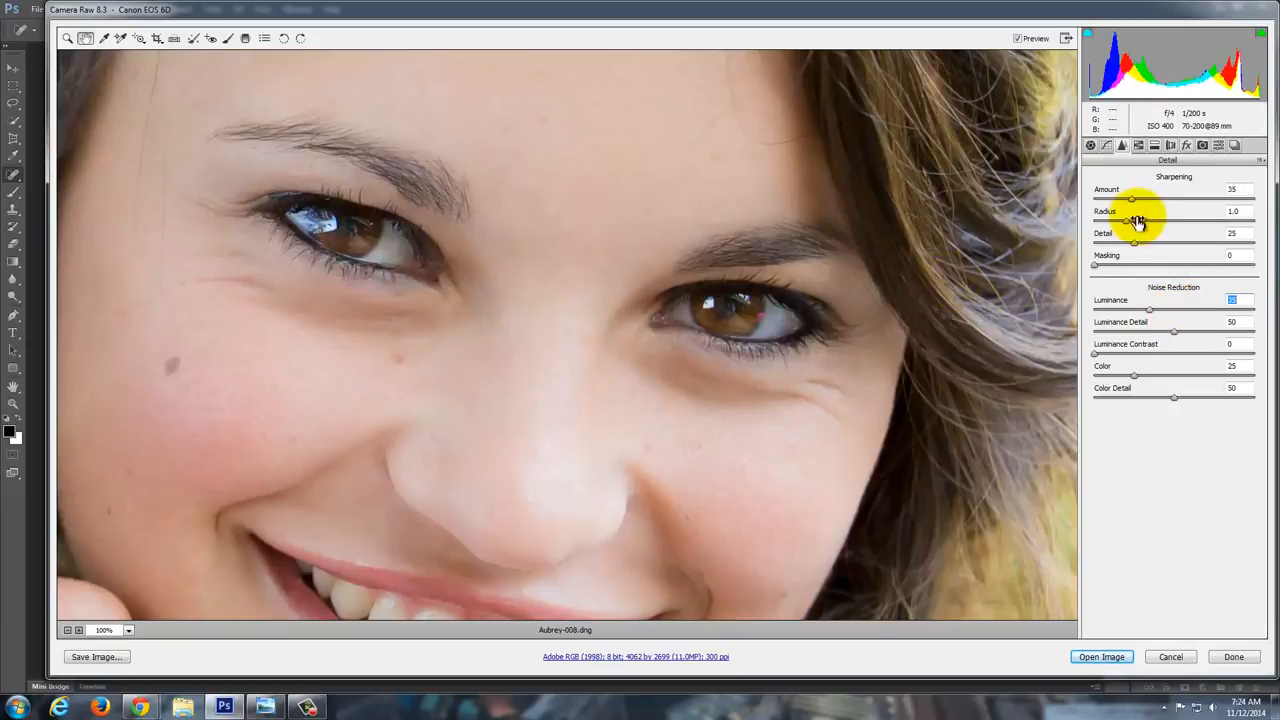
{"action": "left_click", "coordinate": [1138, 145]}
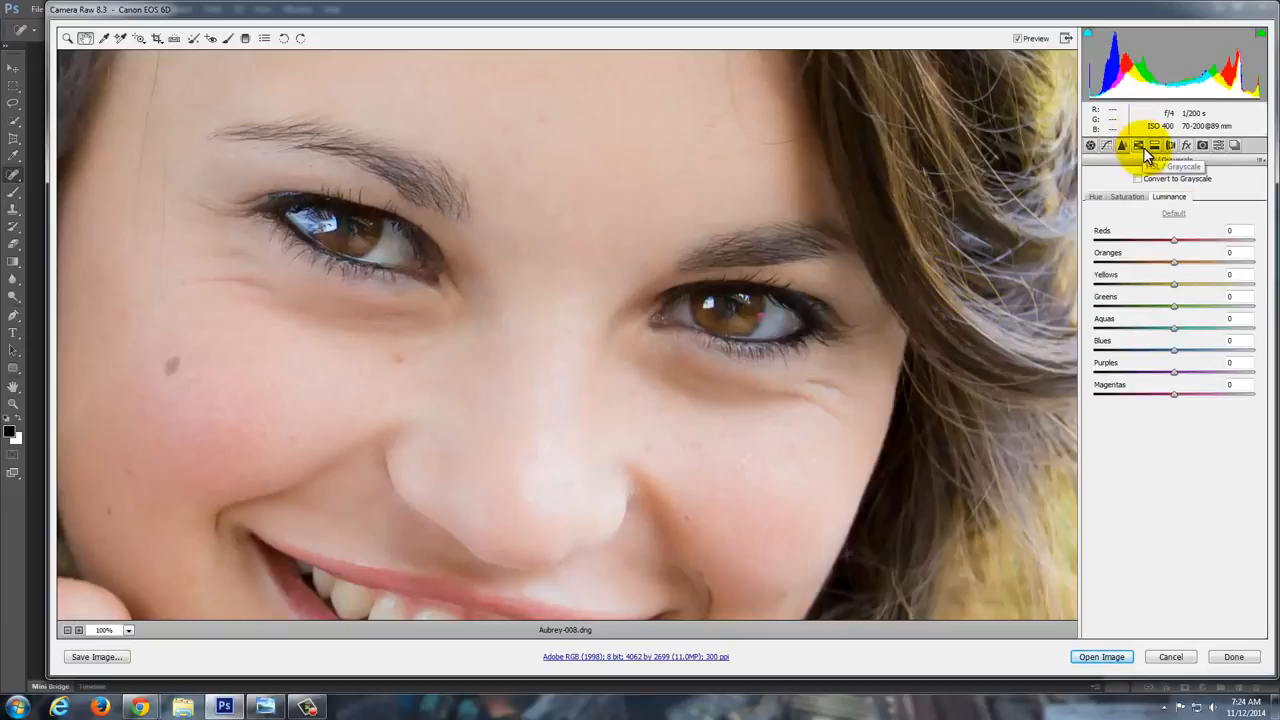
{"action": "left_click", "coordinate": [1122, 146]}
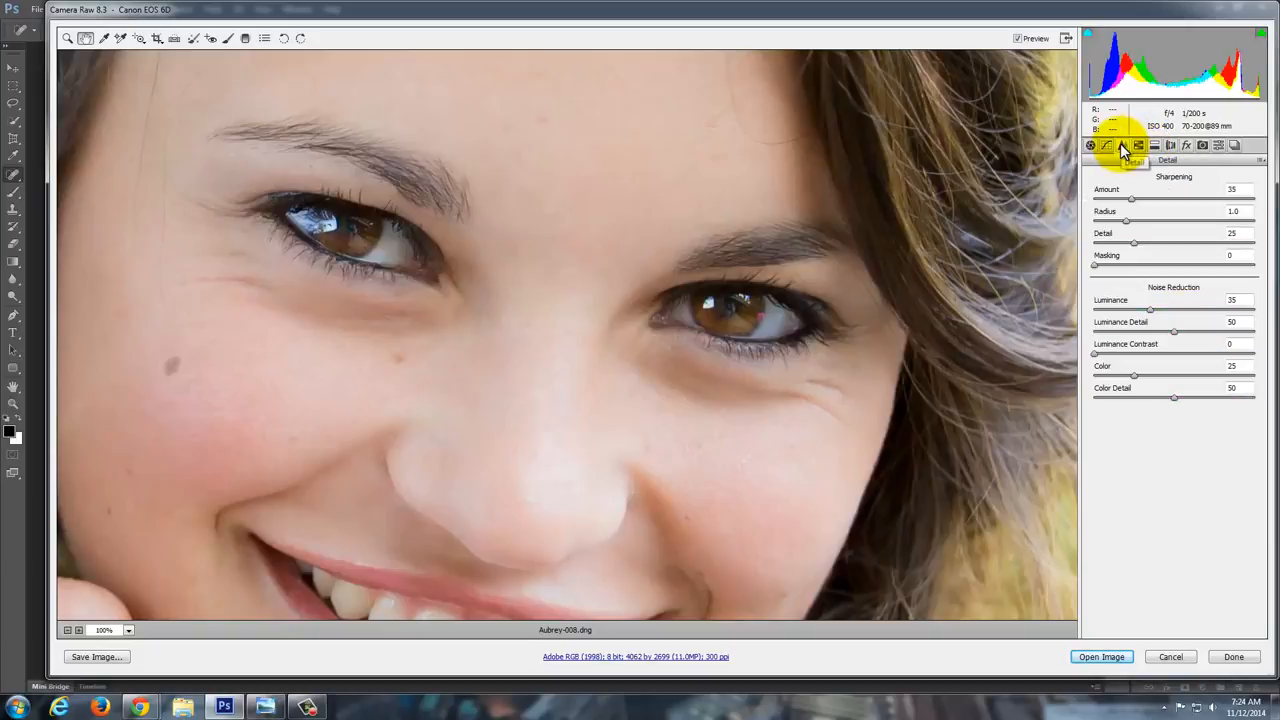
- View the whole photo and try shifting the hue of the greens and setting their saturation to -1
{"action": "left_click", "coordinate": [1140, 146]}
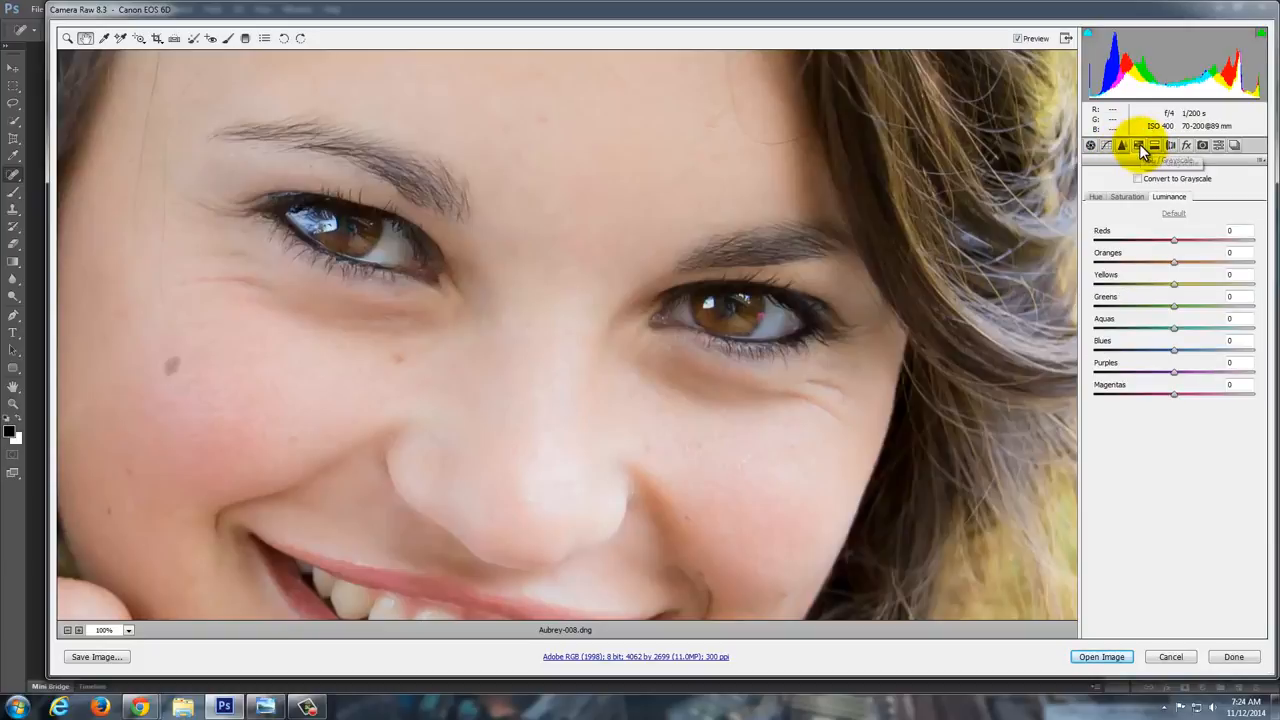
{"action": "left_click", "coordinate": [1099, 198]}
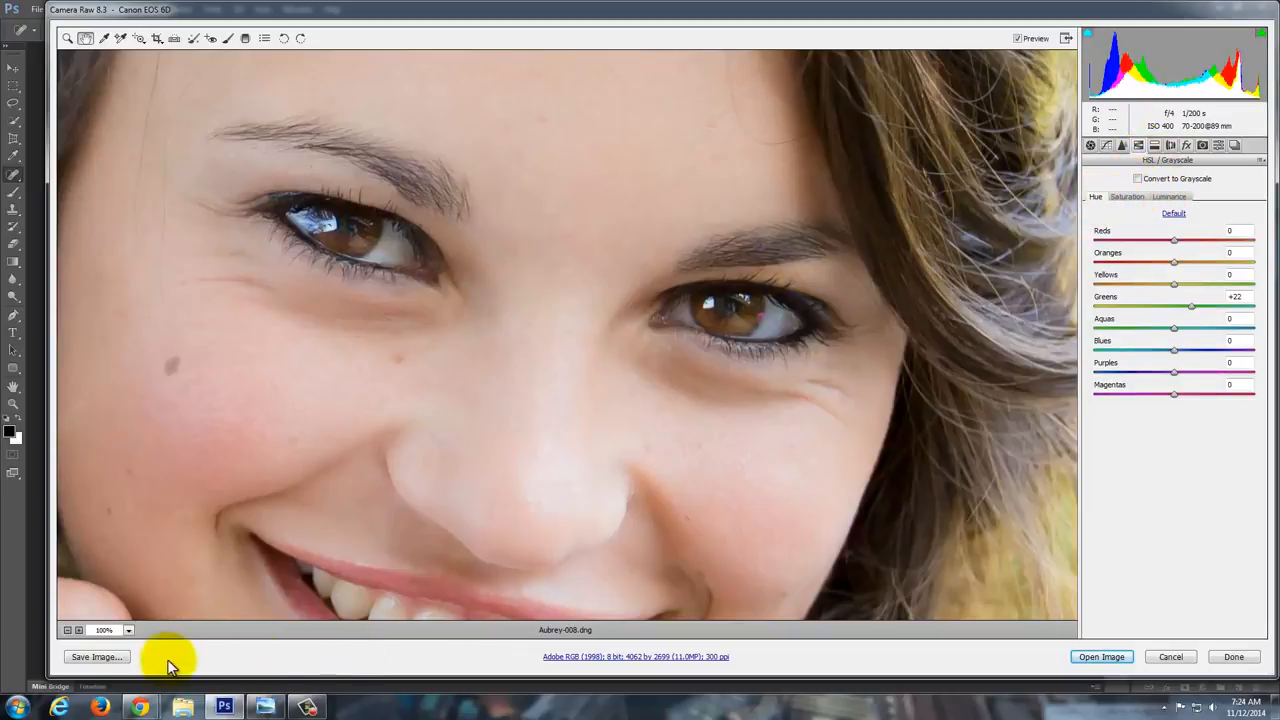
{"action": "left_click", "coordinate": [66, 631]}
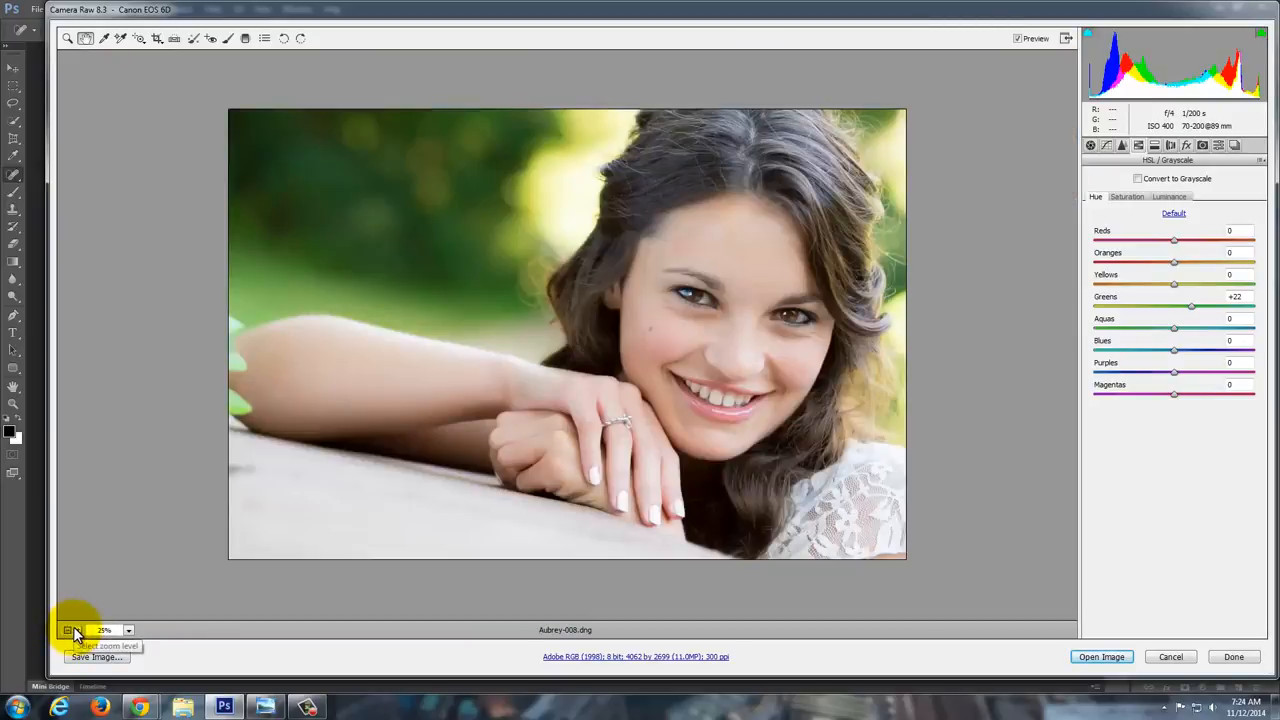
{"action": "left_click_drag", "start_coordinate": [1175, 306], "coordinate": [1170, 305]}
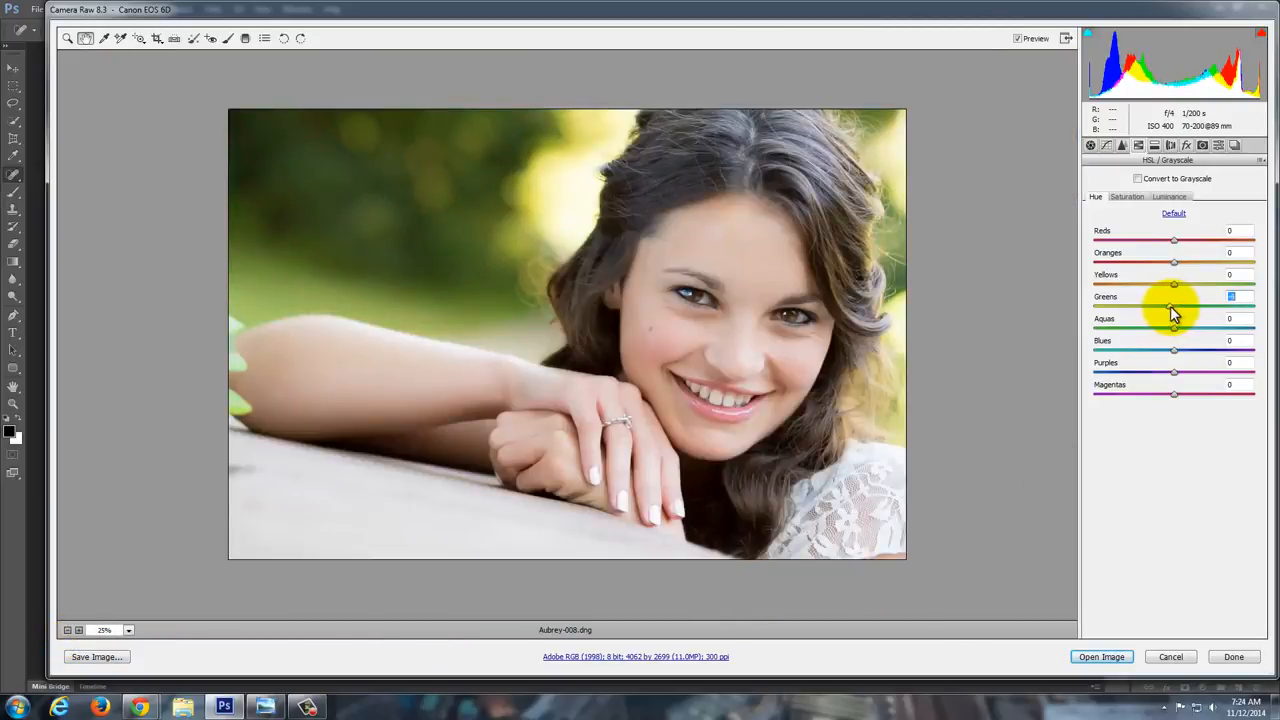
{"action": "left_click", "coordinate": [1139, 199]}
{"action": "left_click_drag", "start_coordinate": [1189, 306], "coordinate": [1172, 307]}
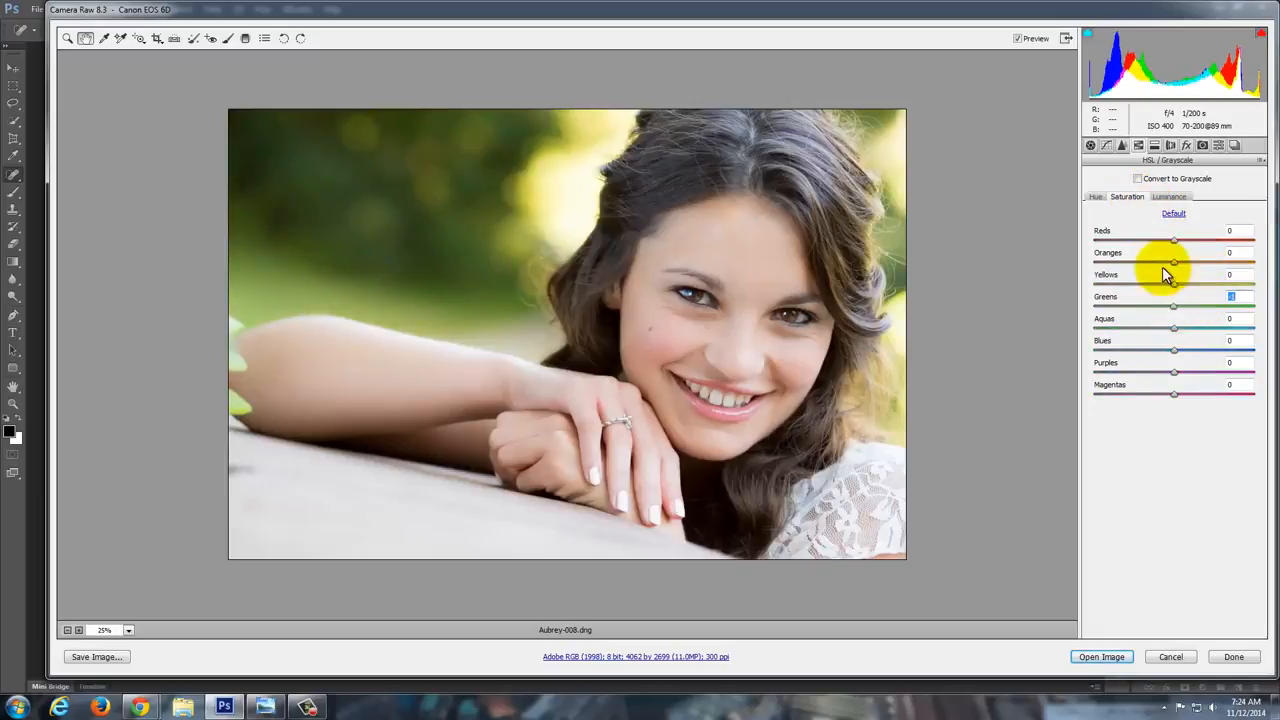
- Try shifting the hue of the oranges to extremes and return it to 0
{"action": "left_click", "coordinate": [1098, 197]}
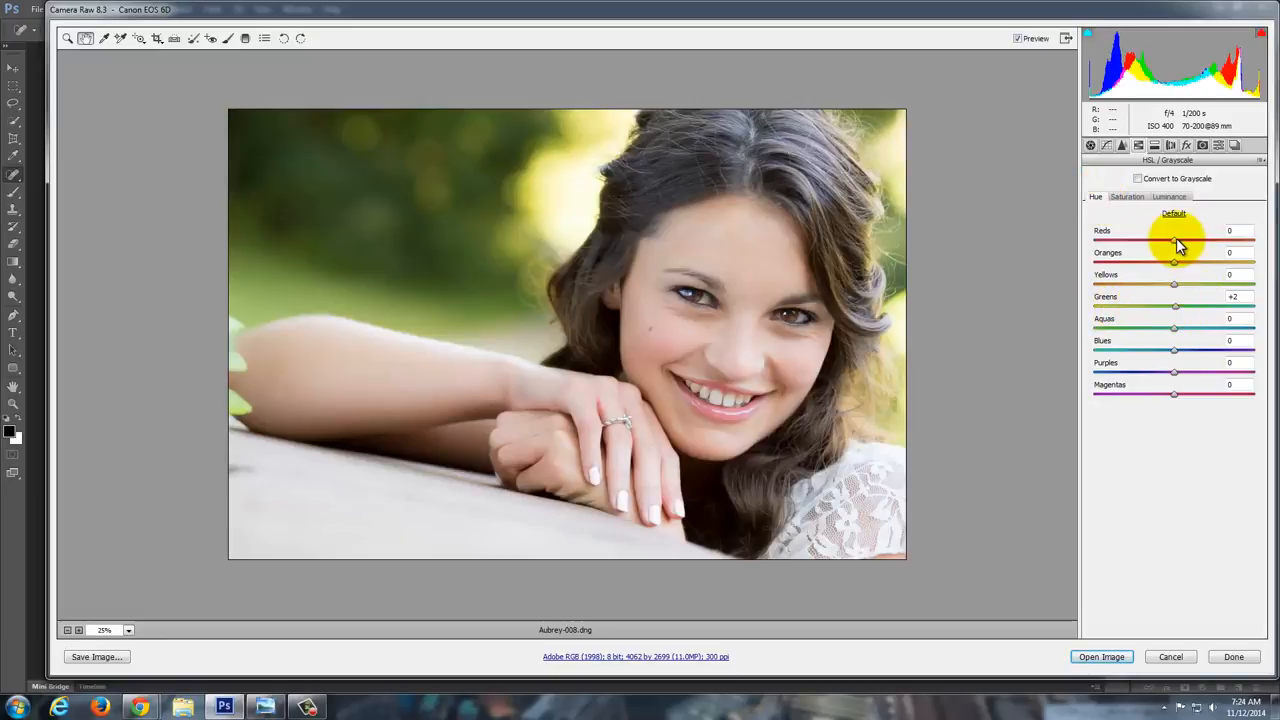
{"action": "left_click_drag", "start_coordinate": [1174, 262], "coordinate": [1025, 258]}
{"action": "mouse_move", "coordinate": [1155, 265]}
{"action": "left_mouse_down"}
{"action": "mouse_move", "coordinate": [1121, 262]}
{"action": "mouse_move", "coordinate": [1257, 266]}
{"action": "mouse_move", "coordinate": [1087, 271]}
{"action": "mouse_move", "coordinate": [1167, 273]}
{"action": "left_mouse_up"}
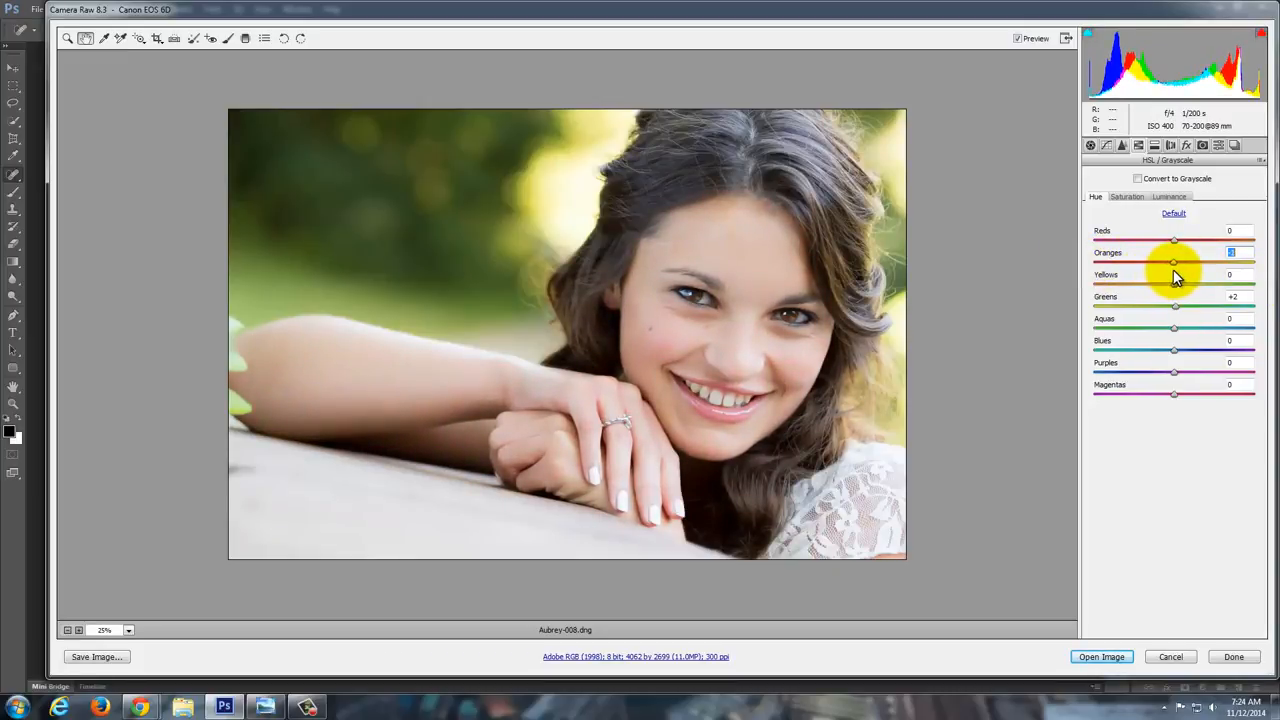
{"action": "left_click_drag", "start_coordinate": [1175, 270], "coordinate": [1174, 270]}
- Fine-tune the greens with hue +15, slightly higher saturation and luminance +8
{"action": "mouse_move", "coordinate": [1181, 306]}
{"action": "left_mouse_down"}
{"action": "mouse_move", "coordinate": [1237, 307]}
{"action": "mouse_move", "coordinate": [952, 304]}
{"action": "mouse_move", "coordinate": [1257, 314]}
{"action": "mouse_move", "coordinate": [1100, 309]}
{"action": "mouse_move", "coordinate": [1188, 307]}
{"action": "left_mouse_up"}
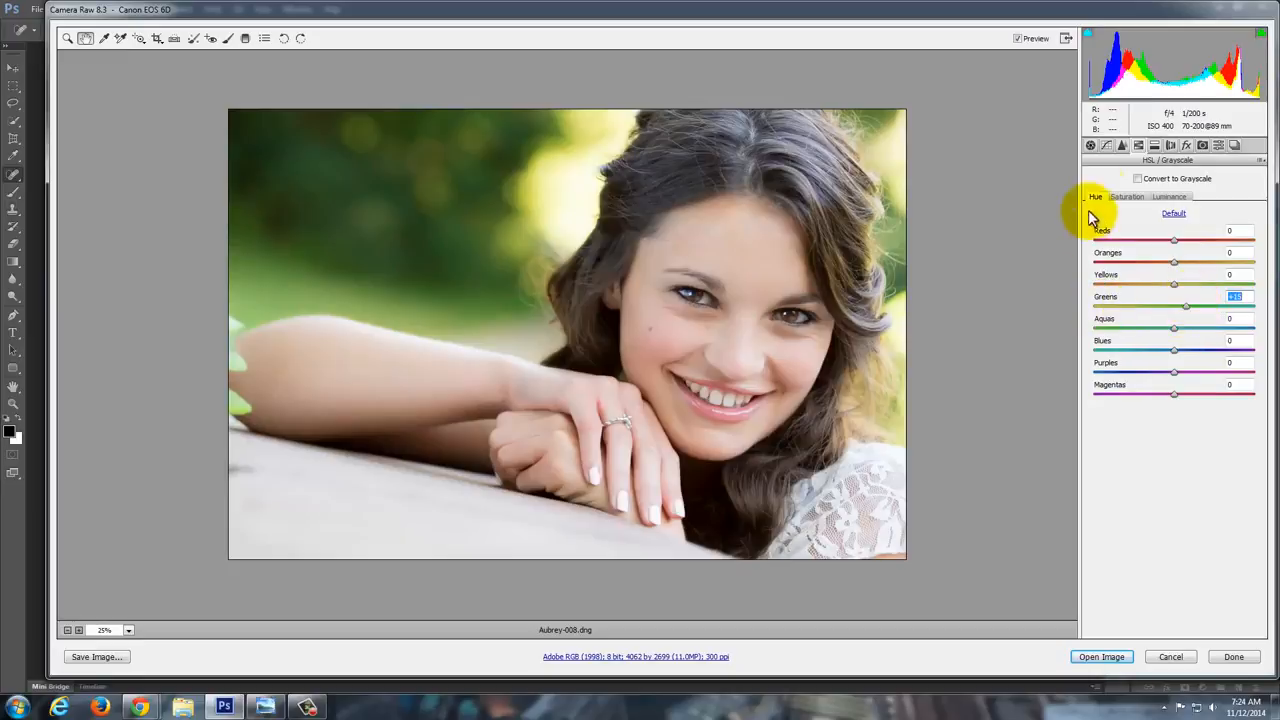
{"action": "left_click", "coordinate": [1130, 197]}
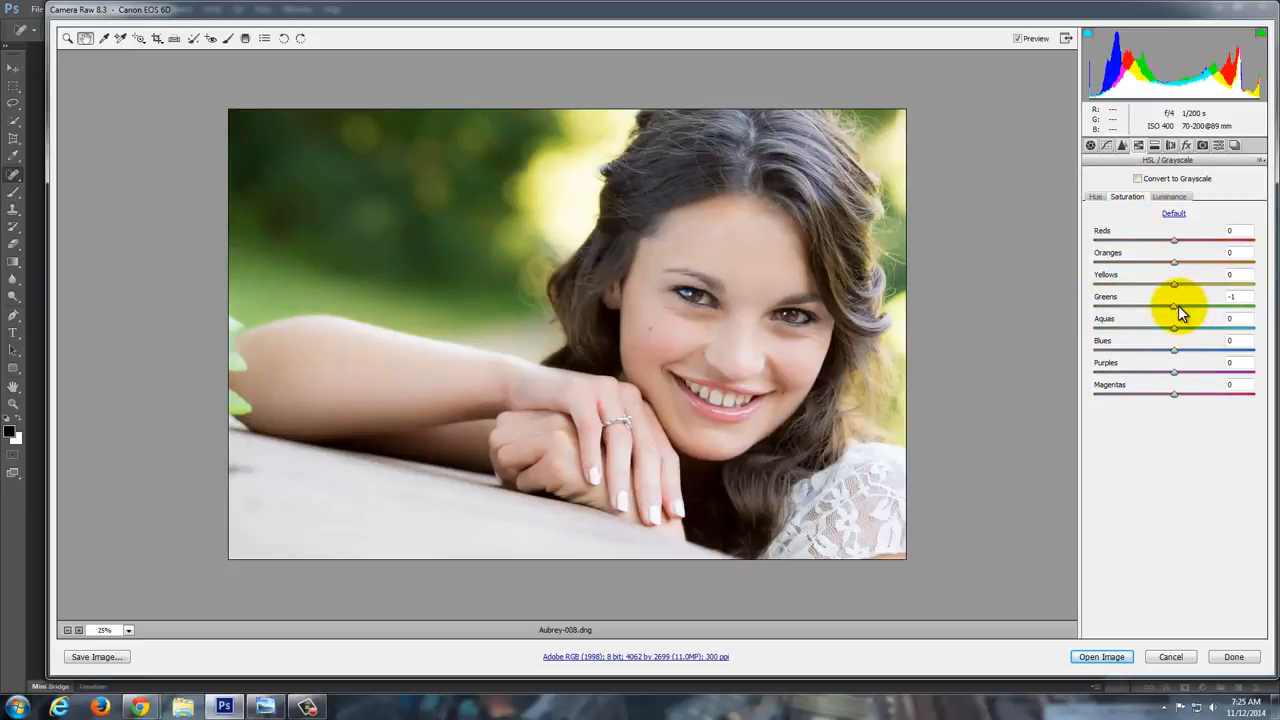
{"action": "mouse_move", "coordinate": [1180, 312]}
{"action": "left_mouse_down"}
{"action": "mouse_move", "coordinate": [1234, 312]}
{"action": "mouse_move", "coordinate": [1108, 314]}
{"action": "mouse_move", "coordinate": [1237, 303]}
{"action": "mouse_move", "coordinate": [1190, 315]}
{"action": "left_mouse_up"}
{"action": "left_click", "coordinate": [1170, 197]}
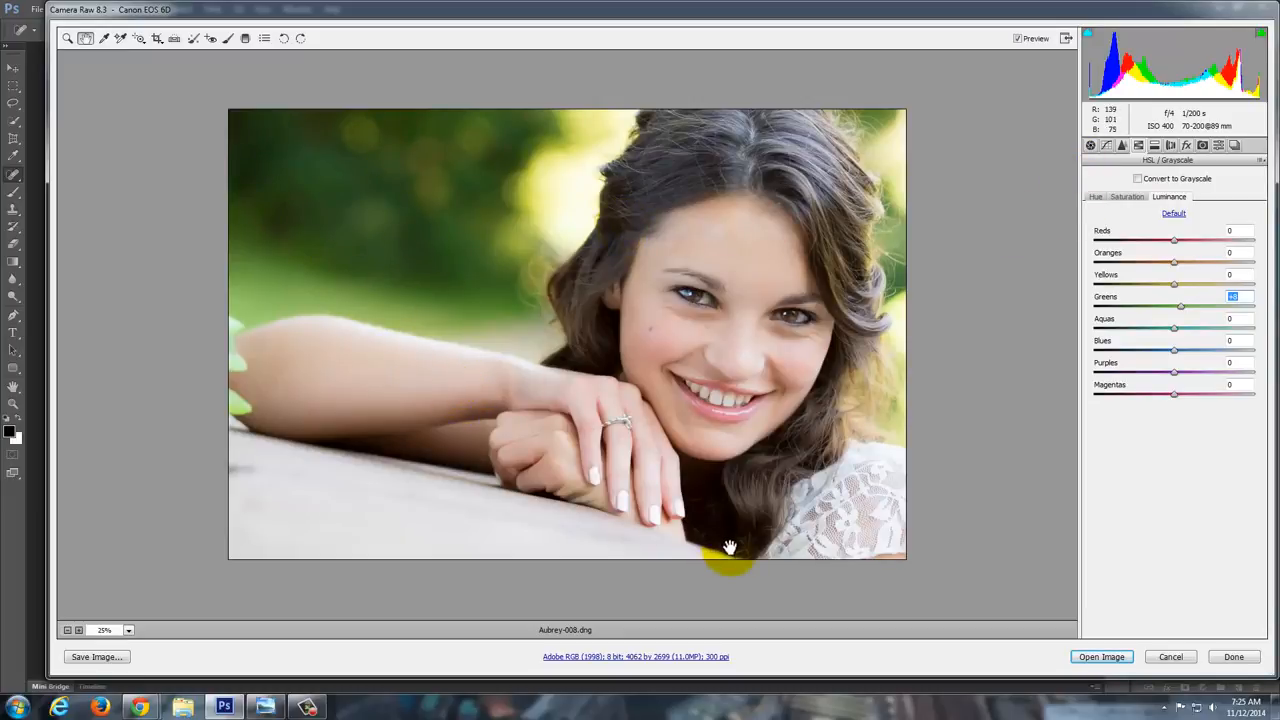
- Test a post-crop vignette at the darkest amount of -100 and settle on an amount of -24
{"action": "left_click", "coordinate": [1154, 146]}
{"action": "left_click", "coordinate": [1171, 146]}
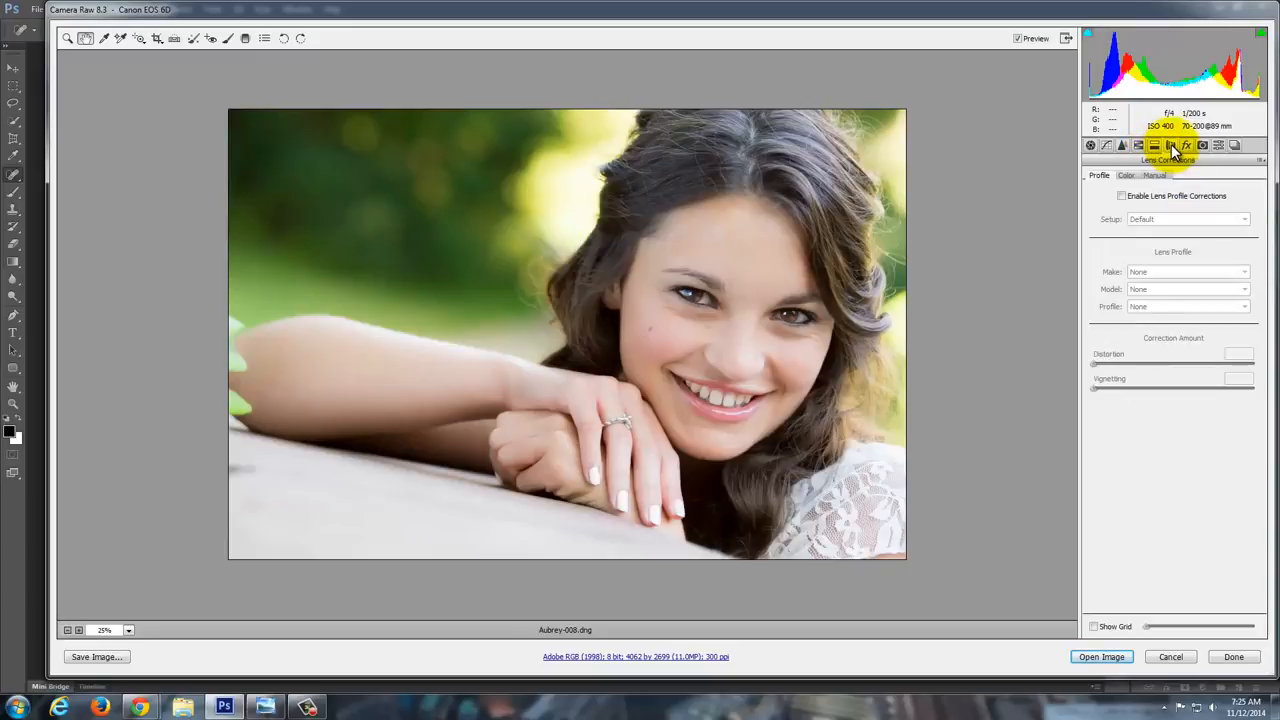
{"action": "left_click", "coordinate": [1186, 147]}
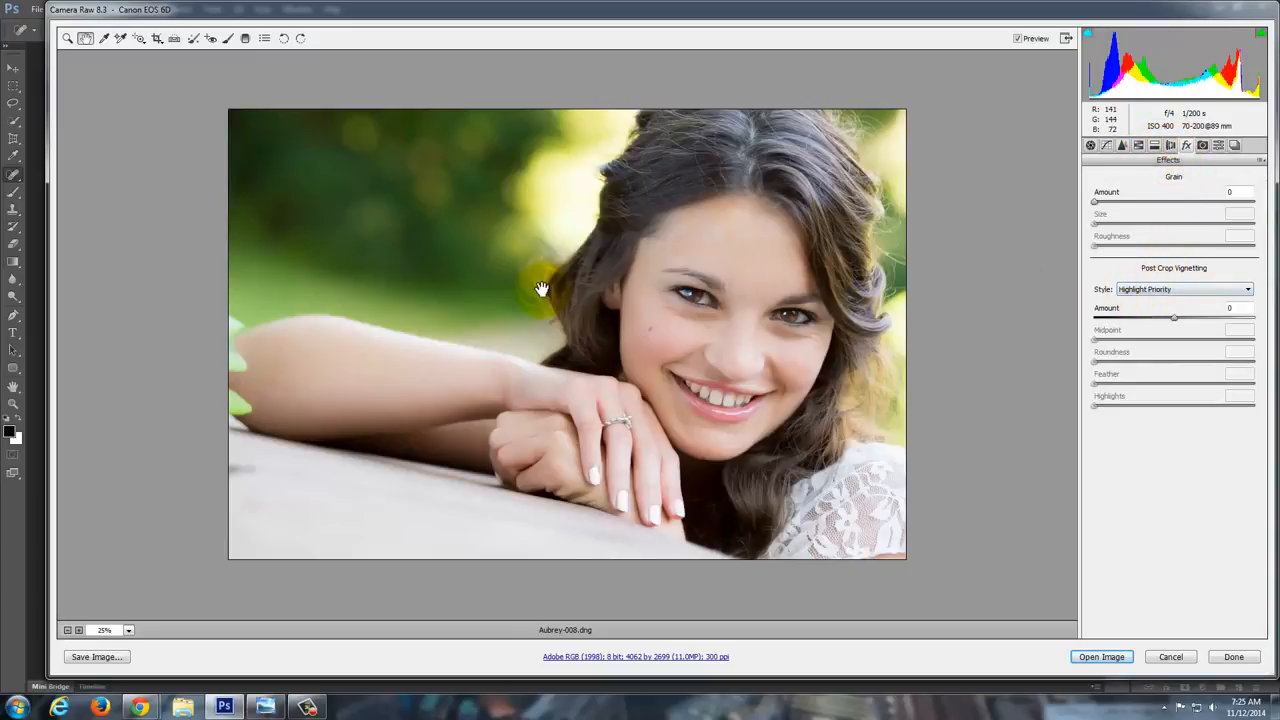
{"action": "left_click", "coordinate": [1173, 319]}
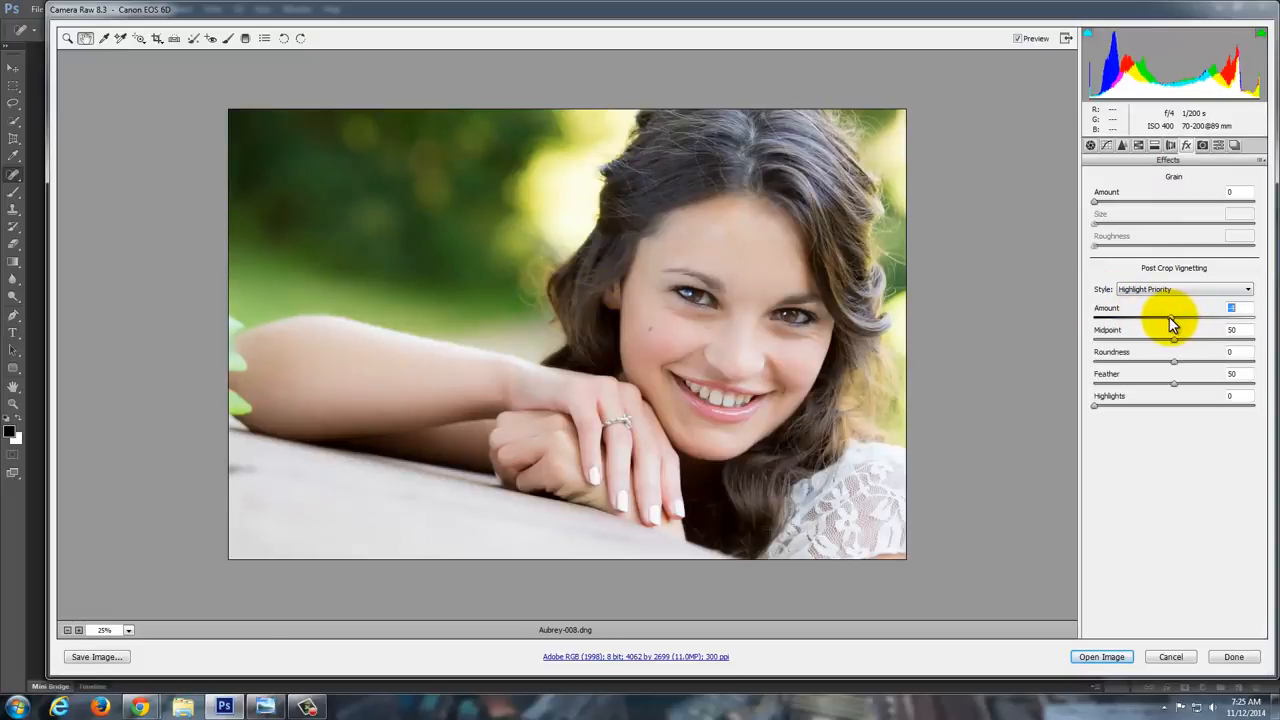
{"action": "left_click_drag", "start_coordinate": [1170, 319], "coordinate": [1051, 328]}
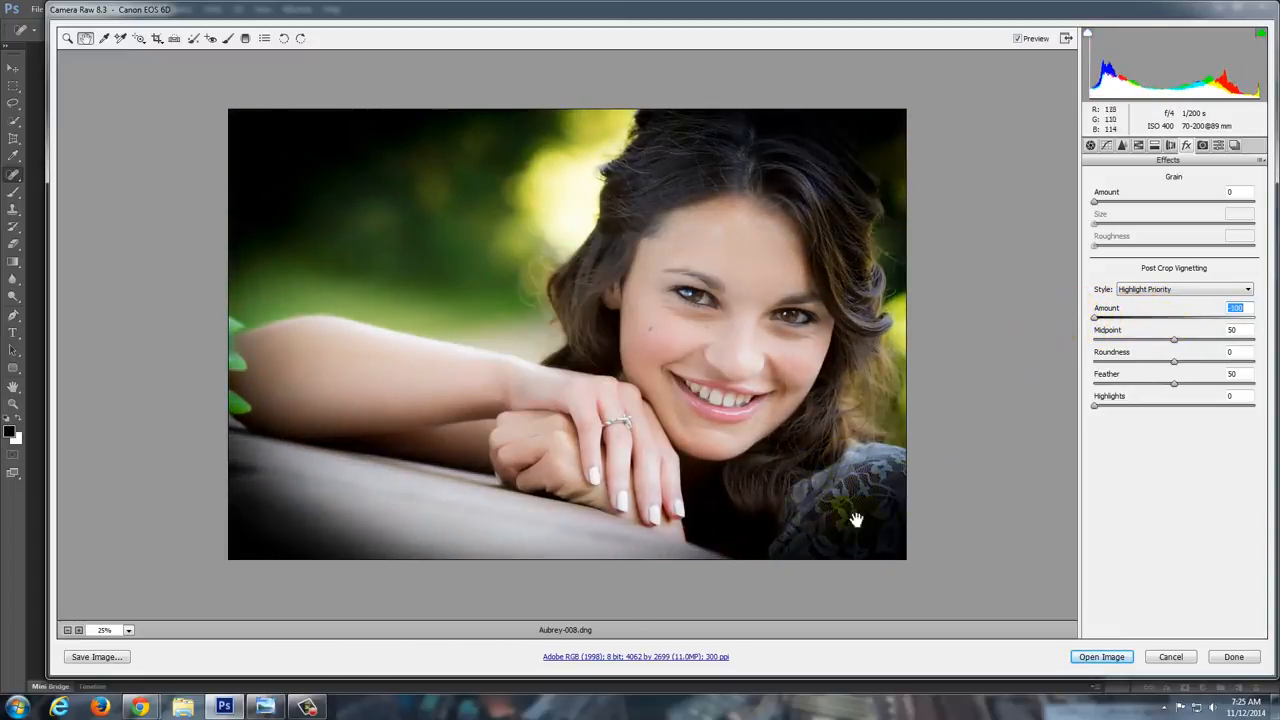
{"action": "left_click_drag", "start_coordinate": [1096, 319], "coordinate": [1153, 319]}
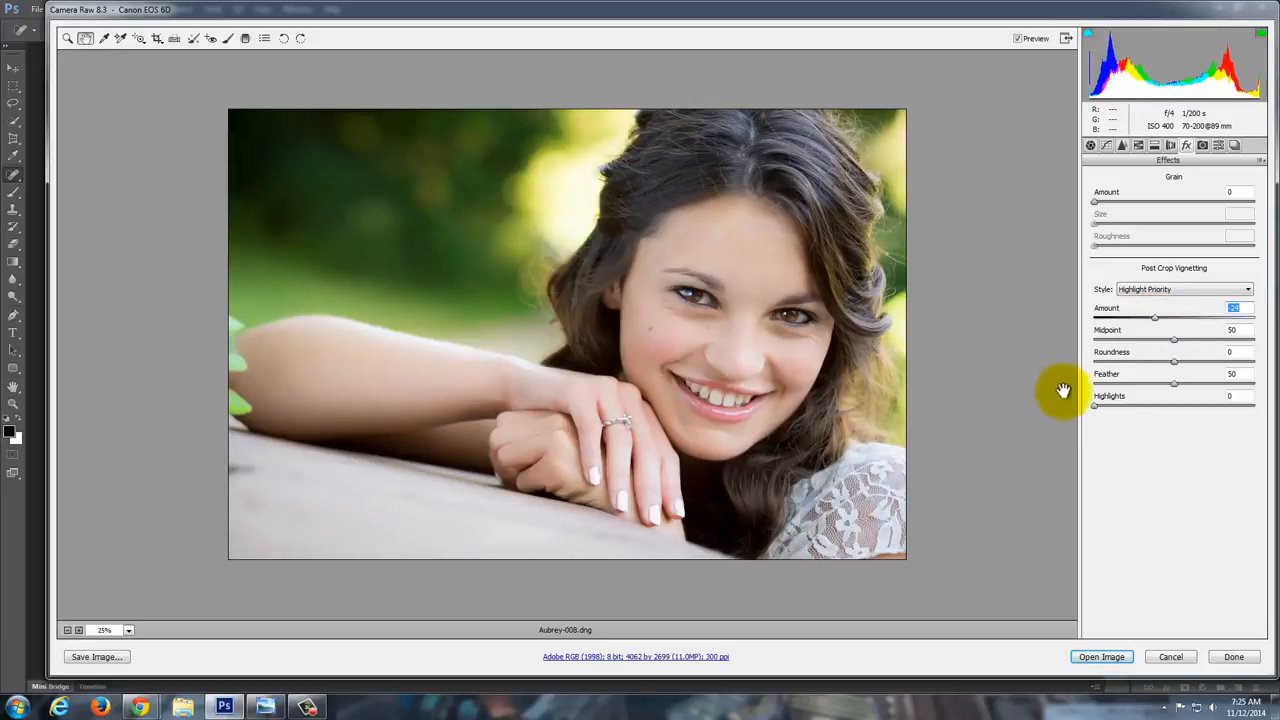
- Open the adjusted raw photo in Photoshop and frame the face at 66.7% zoom
{"action": "left_click", "coordinate": [1096, 656]}
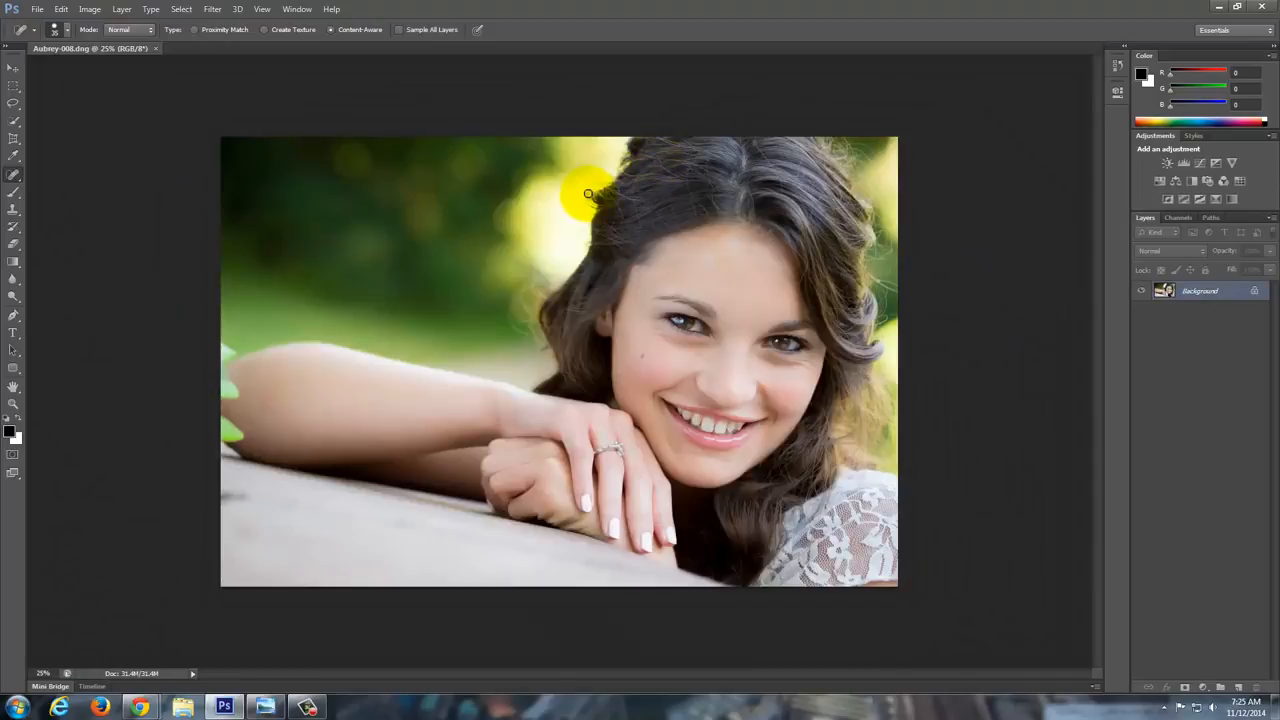
{"action": "scroll", "coordinate": [589, 195], "scroll_direction": "up", "scroll_amount": 3}
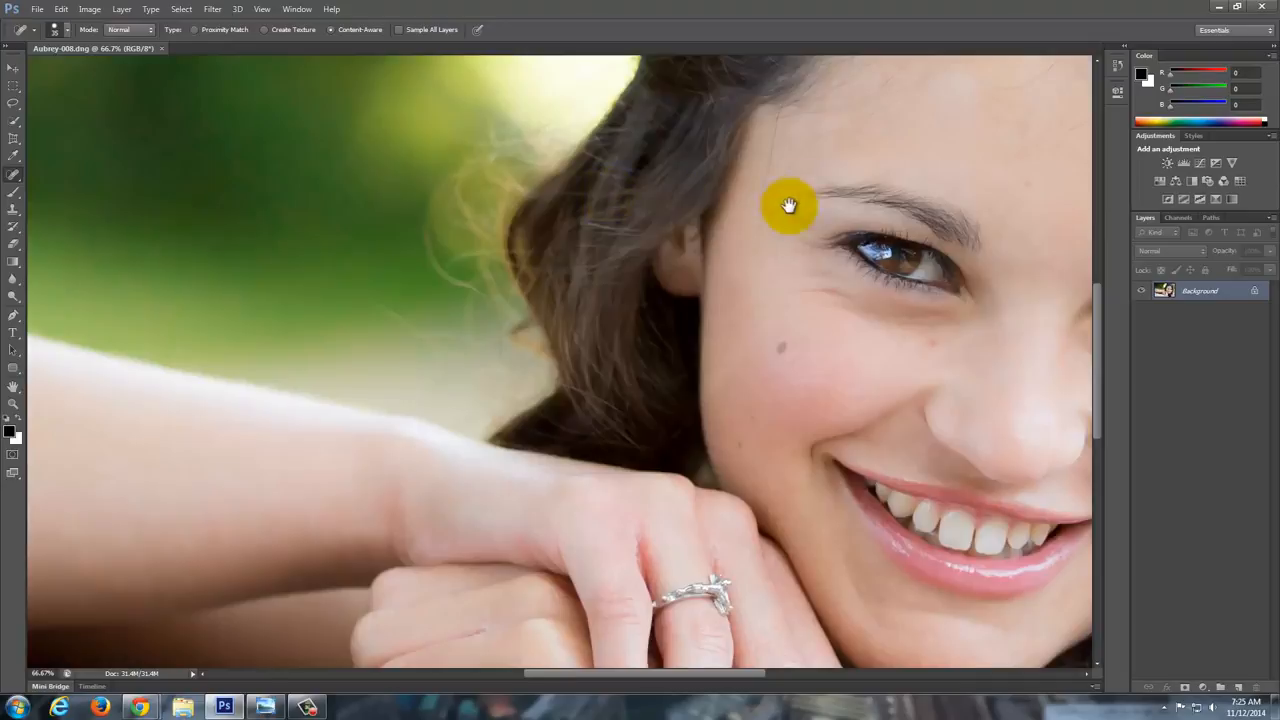
{"action": "left_click_drag", "start_coordinate": [786, 200], "coordinate": [437, 325]}
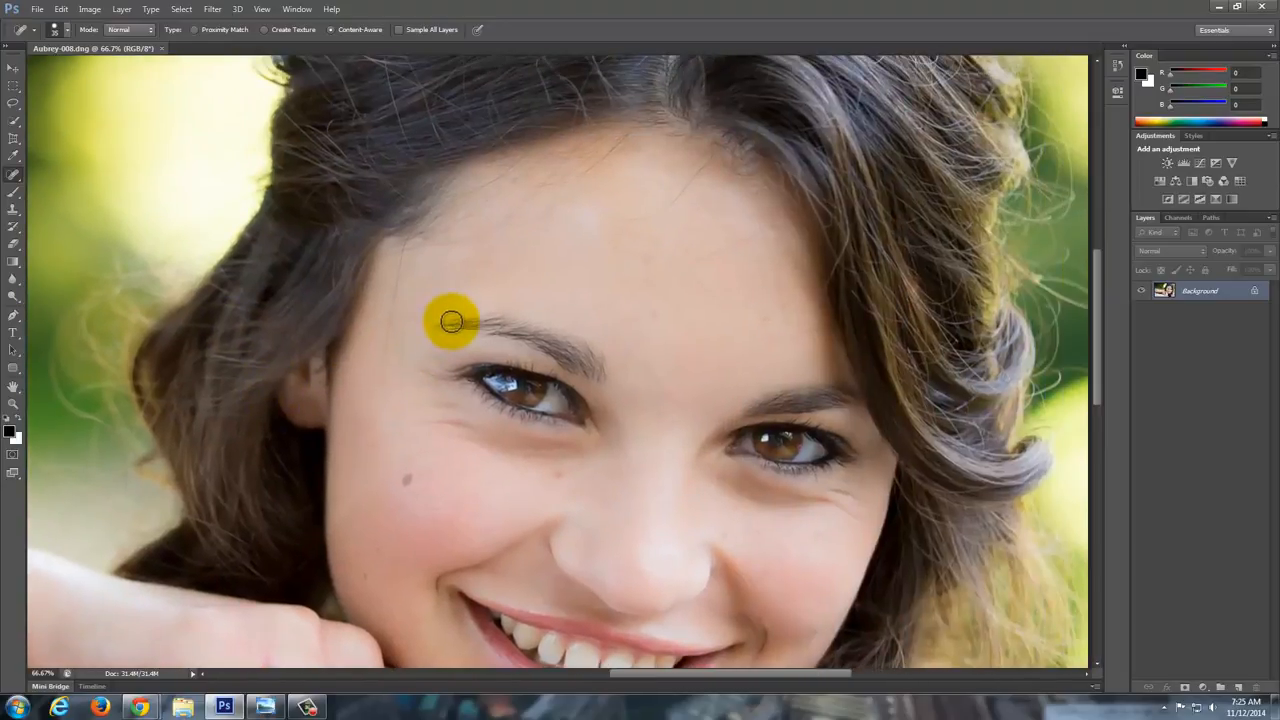
- Remove the stray hairs and fine lines across the temple and forehead with the Spot Healing Brush
{"action": "left_click", "coordinate": [15, 181]}
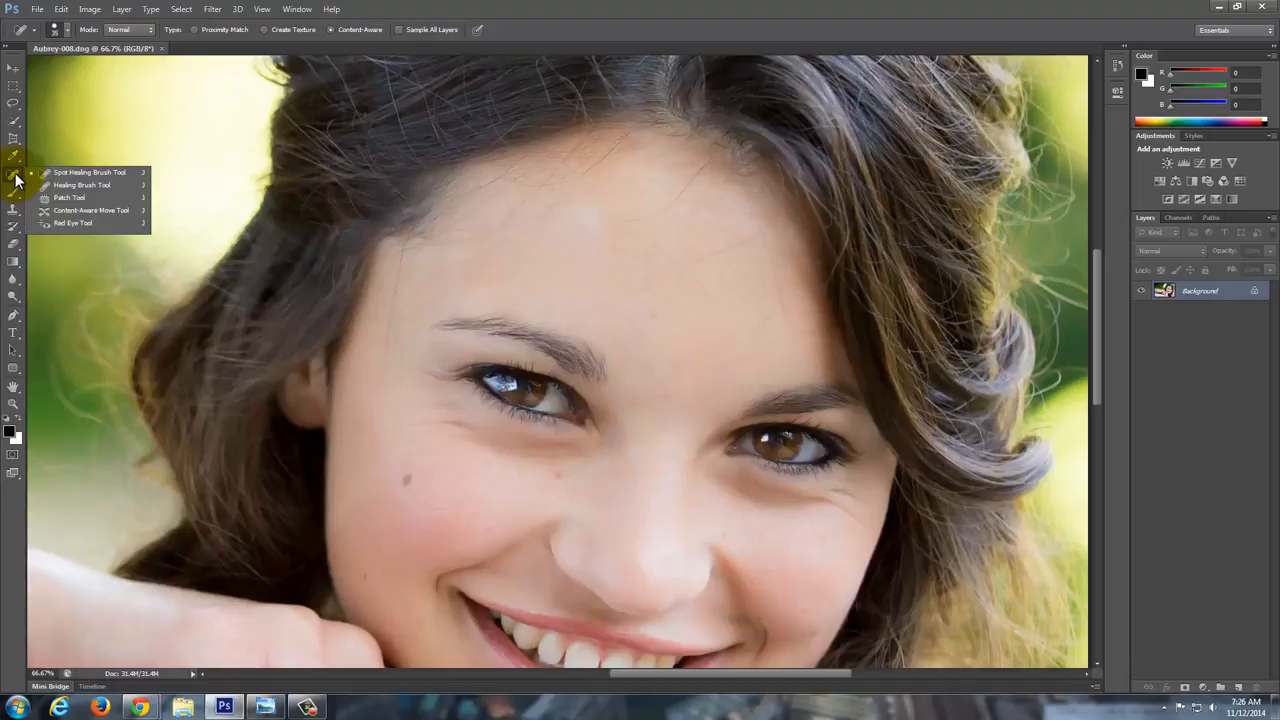
{"action": "left_click", "coordinate": [10, 178]}
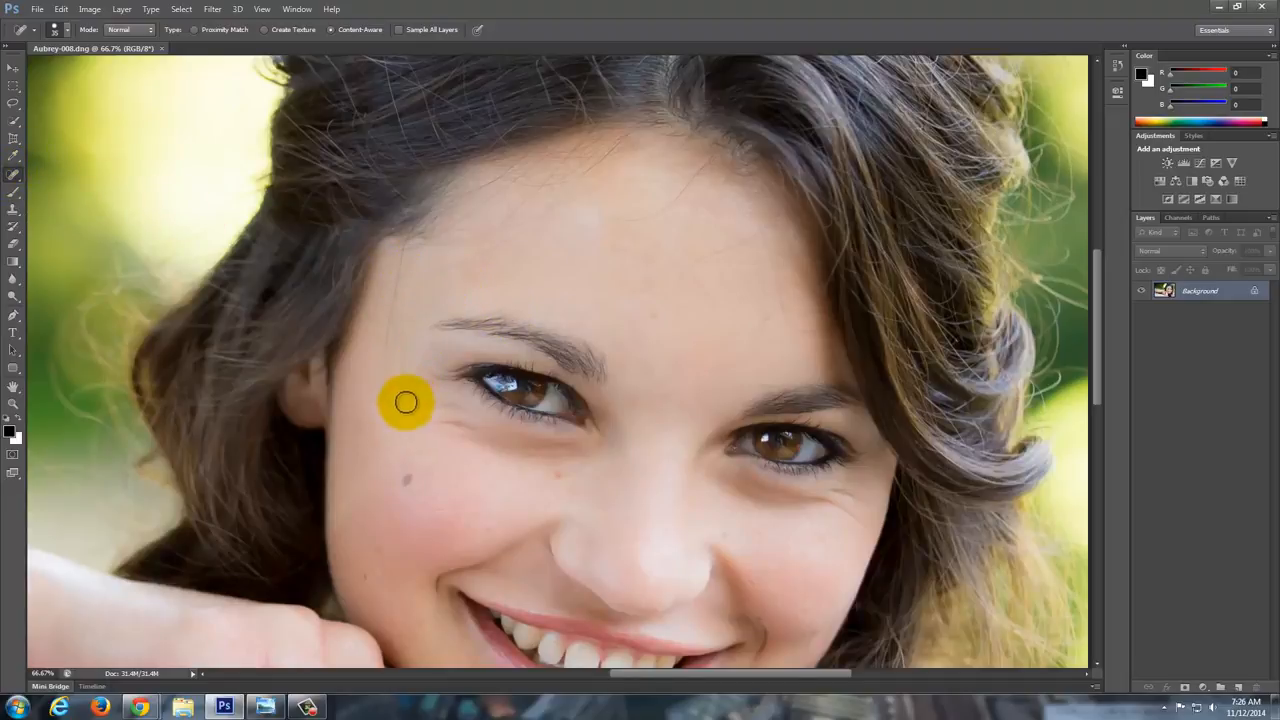
{"action": "mouse_move", "coordinate": [403, 434]}
{"action": "left_mouse_down"}
{"action": "mouse_move", "coordinate": [408, 308]}
{"action": "mouse_move", "coordinate": [434, 274]}
{"action": "mouse_move", "coordinate": [535, 232]}
{"action": "left_mouse_up"}
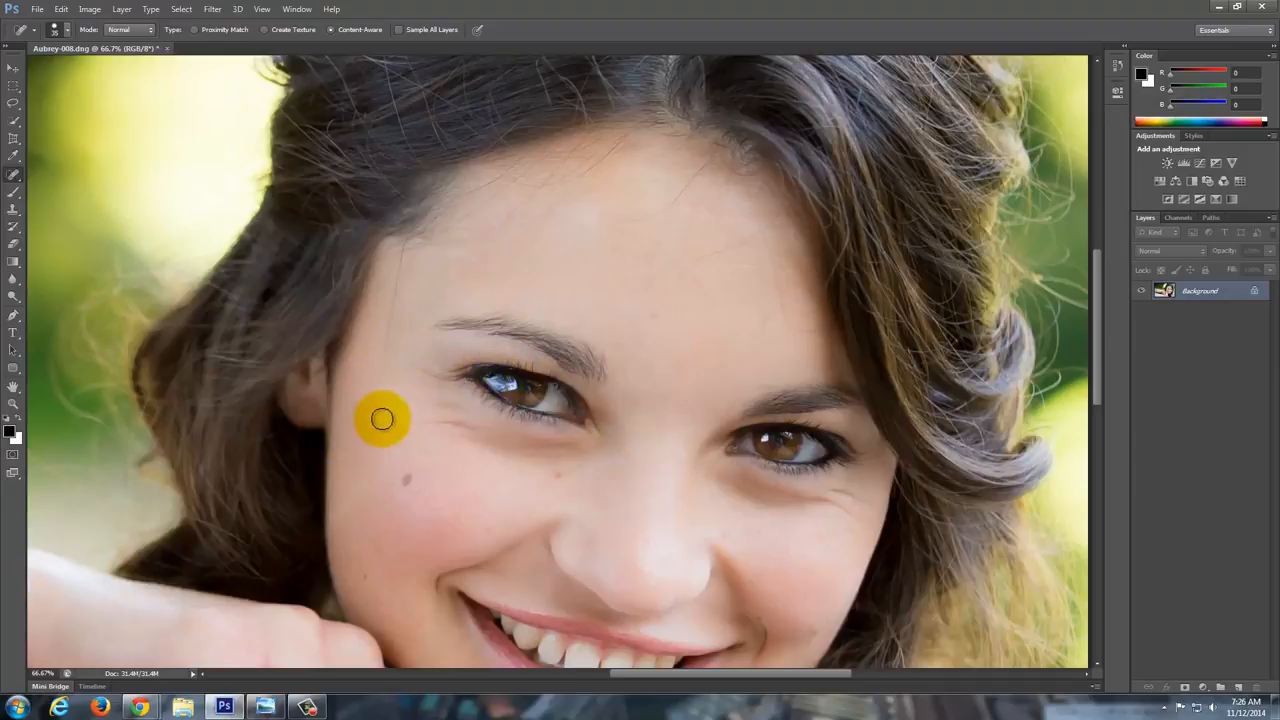
{"action": "left_click_drag", "start_coordinate": [383, 397], "coordinate": [406, 258]}
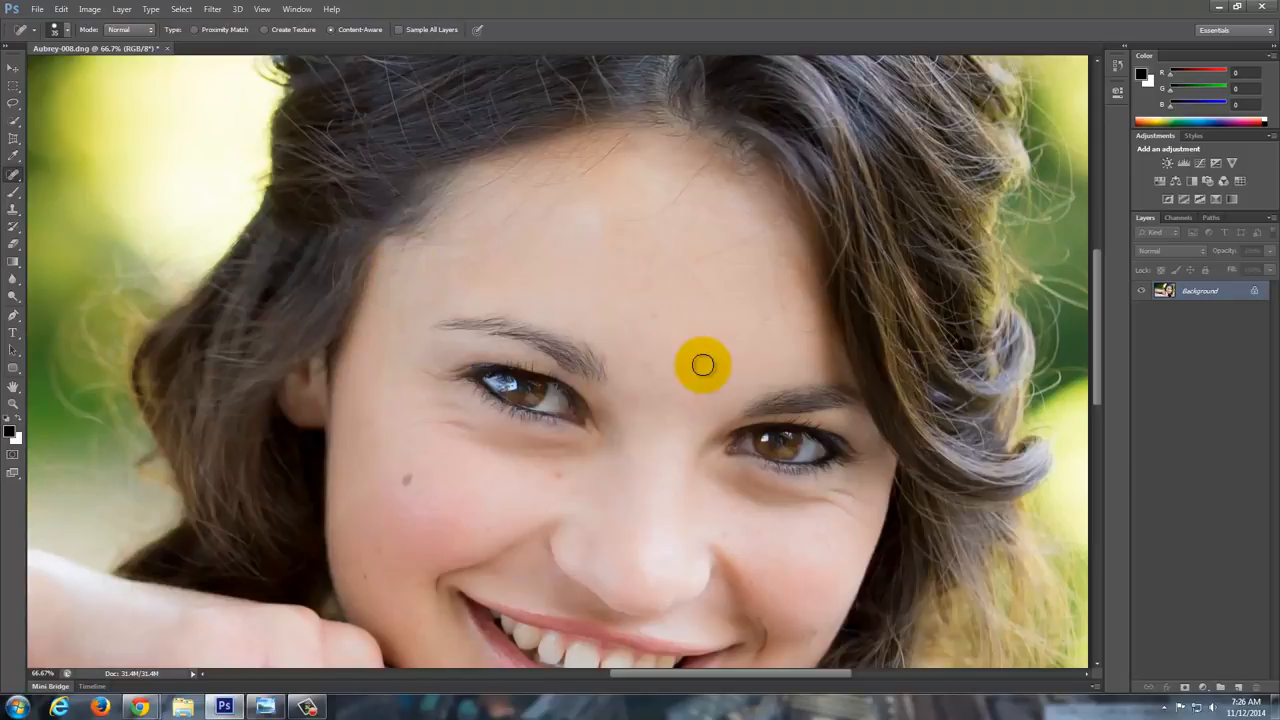
{"action": "mouse_move", "coordinate": [706, 288]}
{"action": "left_mouse_down"}
{"action": "mouse_move", "coordinate": [696, 265]}
{"action": "mouse_move", "coordinate": [766, 220]}
{"action": "mouse_move", "coordinate": [766, 271]}
{"action": "mouse_move", "coordinate": [770, 252]}
{"action": "mouse_move", "coordinate": [790, 320]}
{"action": "mouse_move", "coordinate": [816, 328]}
{"action": "left_mouse_up"}
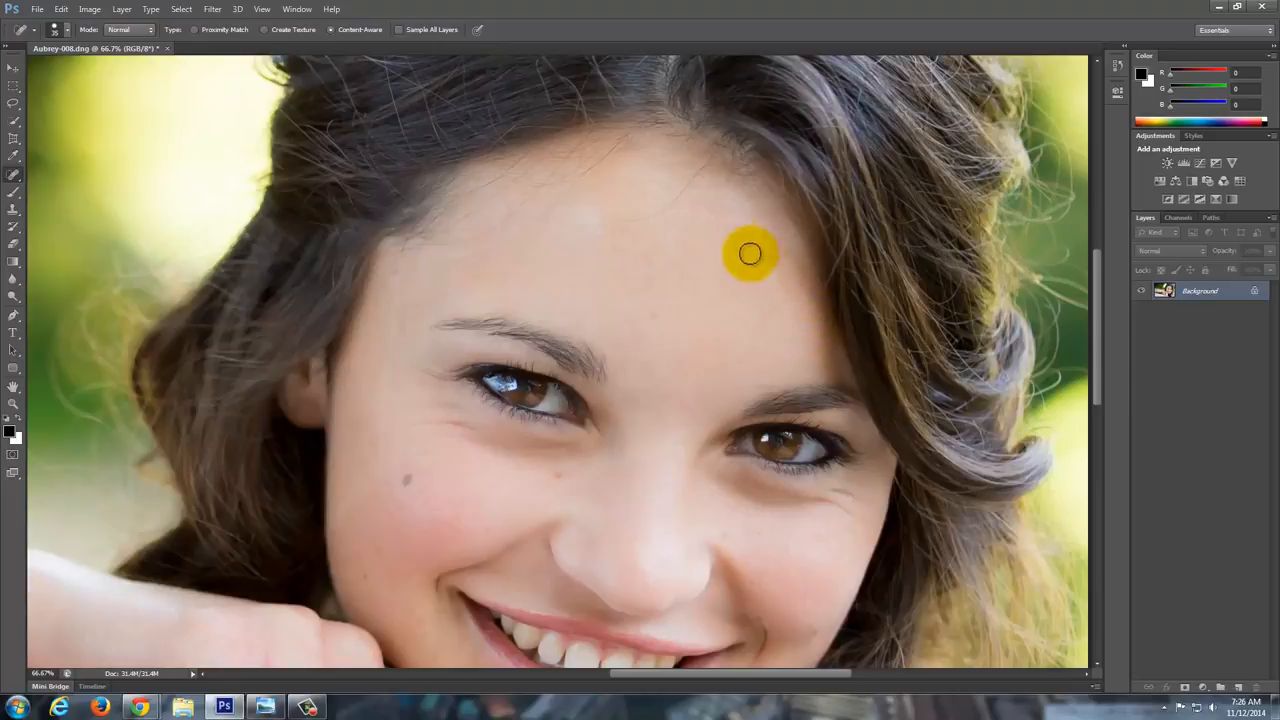
{"action": "mouse_move", "coordinate": [697, 174]}
{"action": "left_mouse_down"}
{"action": "mouse_move", "coordinate": [645, 217]}
{"action": "mouse_move", "coordinate": [596, 211]}
{"action": "mouse_move", "coordinate": [661, 210]}
{"action": "mouse_move", "coordinate": [701, 178]}
{"action": "mouse_move", "coordinate": [615, 183]}
{"action": "left_mouse_up"}
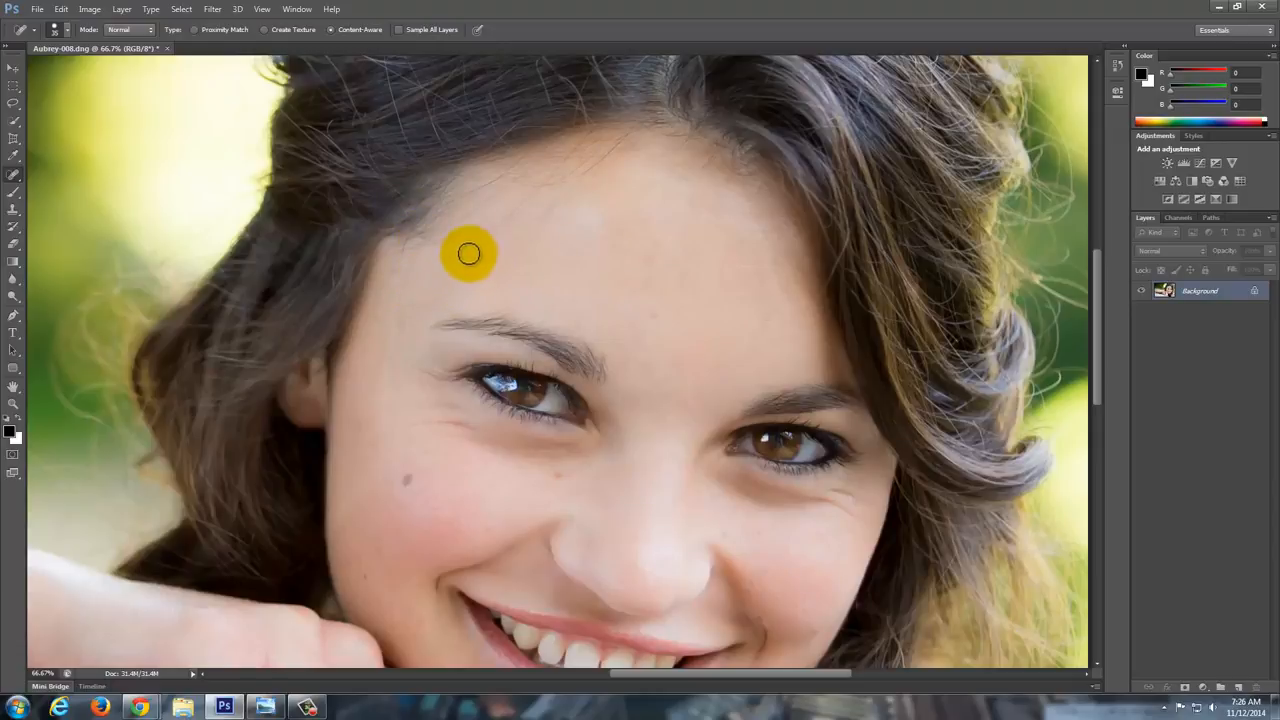
{"action": "mouse_move", "coordinate": [482, 248]}
{"action": "left_mouse_down"}
{"action": "mouse_move", "coordinate": [404, 302]}
{"action": "mouse_move", "coordinate": [411, 391]}
{"action": "left_mouse_up"}
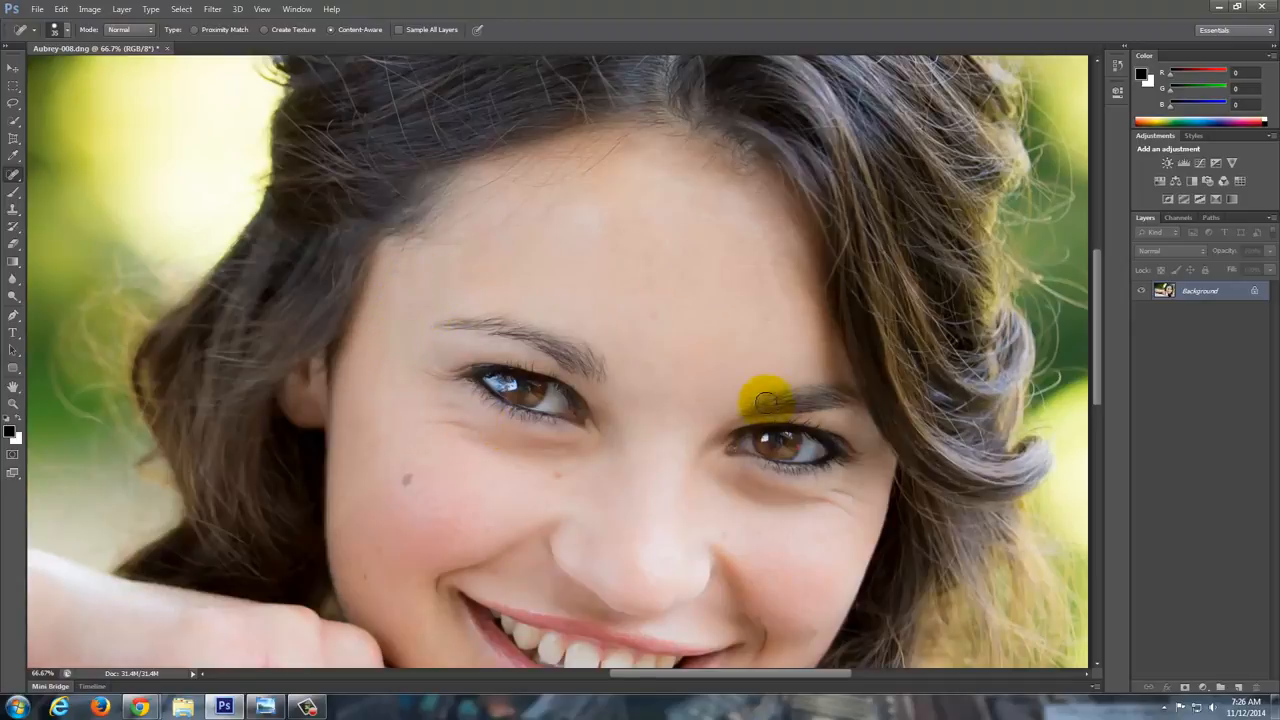
- Retouch the small blemishes on the lower face with the Spot Healing Brush and return to the full photo
{"action": "left_click_drag", "start_coordinate": [794, 383], "coordinate": [729, 134]}
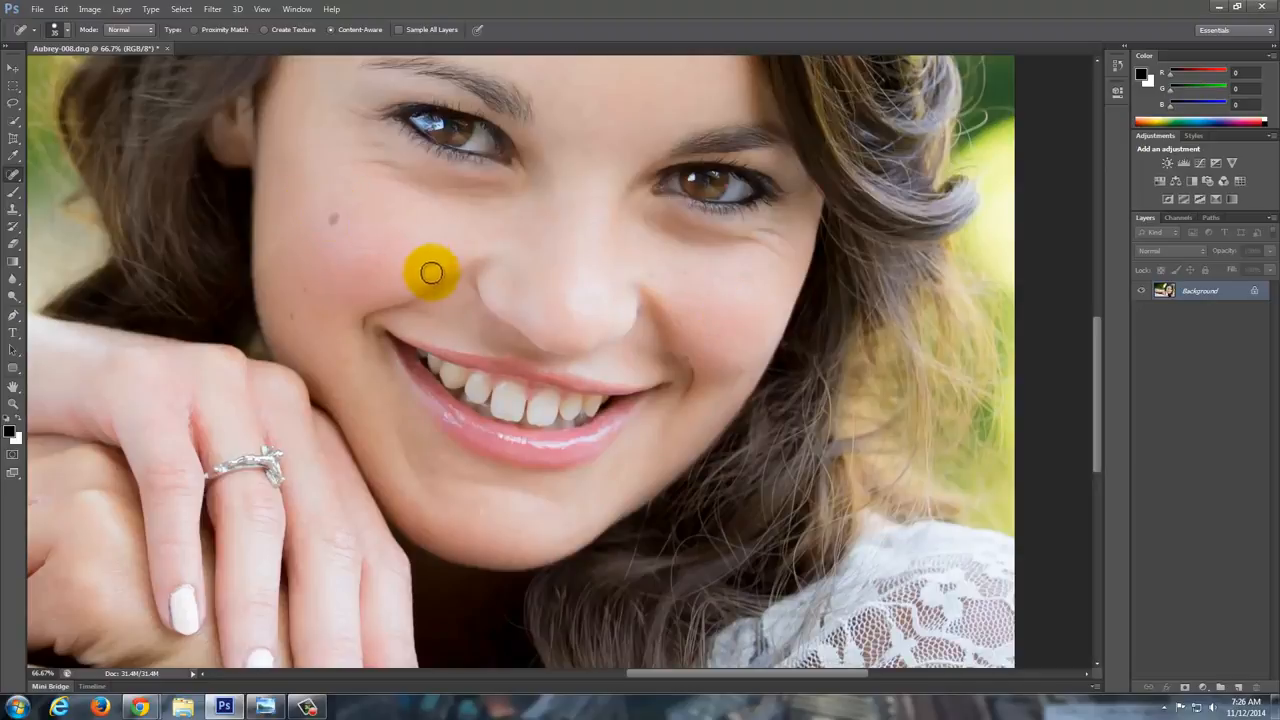
{"action": "left_click_drag", "start_coordinate": [683, 291], "coordinate": [765, 428]}
{"action": "key", "text": "ctrl+minus"}
{"action": "key", "text": "ctrl+minus"}
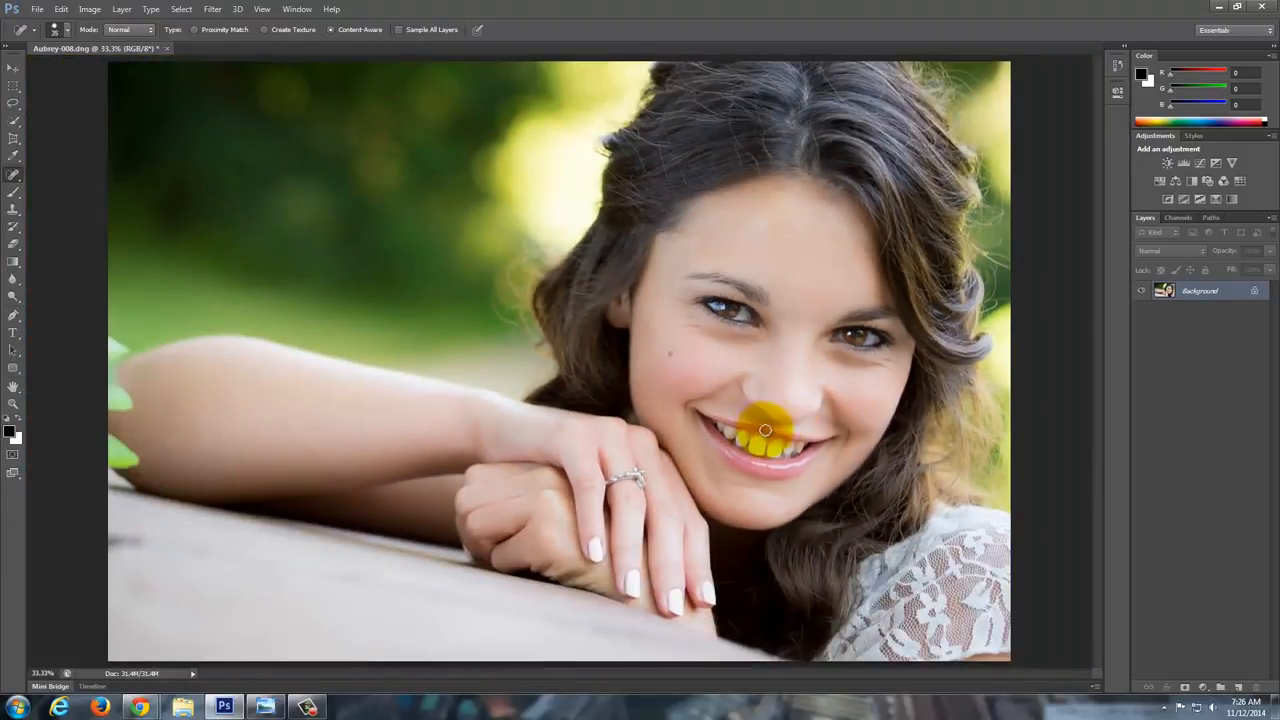
- Check the available file formats for saving a copy, keep JPEG as the format and cancel the save
{"action": "left_click", "coordinate": [40, 9]}
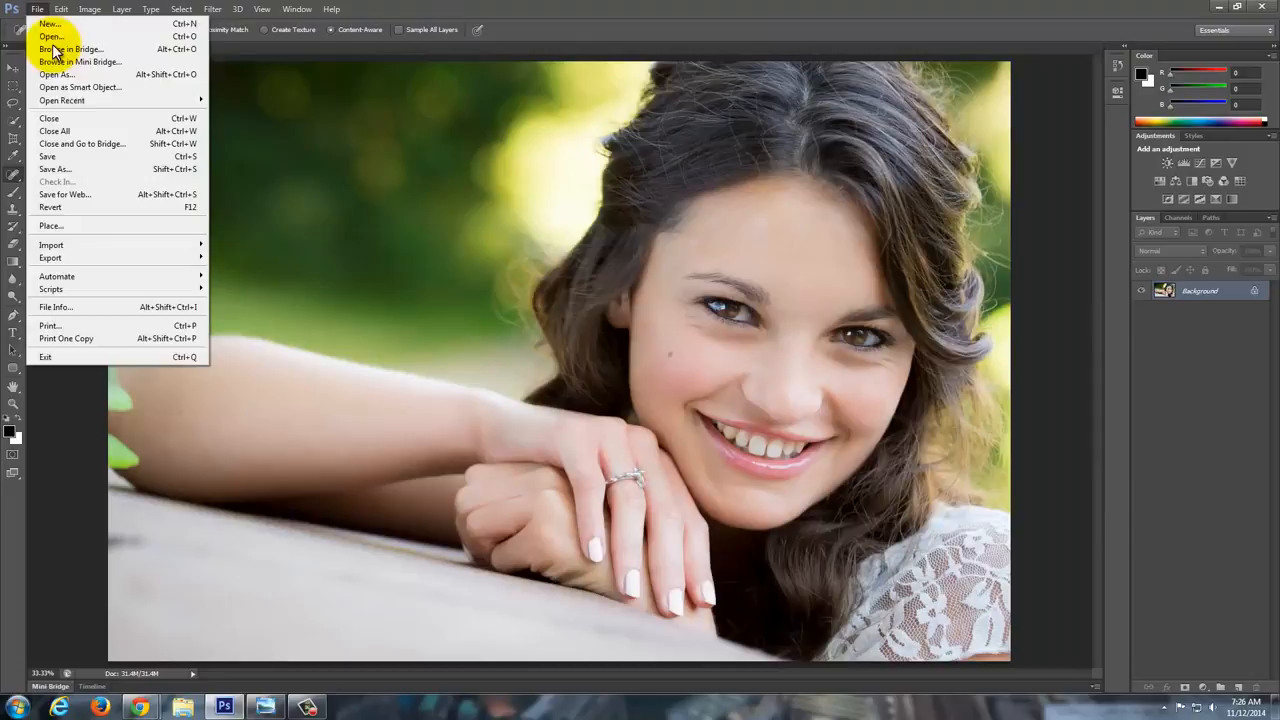
{"action": "left_click", "coordinate": [82, 169]}
{"action": "left_click", "coordinate": [668, 493]}
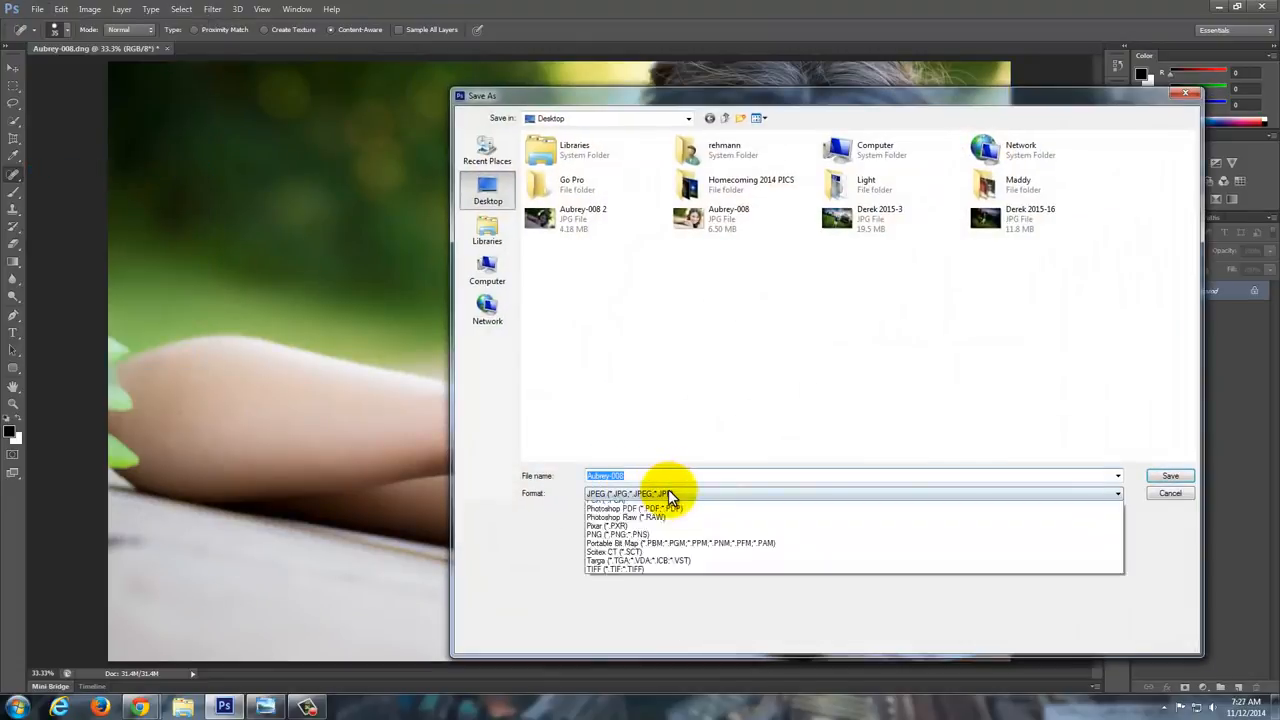
{"action": "left_click", "coordinate": [668, 494]}
{"action": "left_click", "coordinate": [1168, 494]}
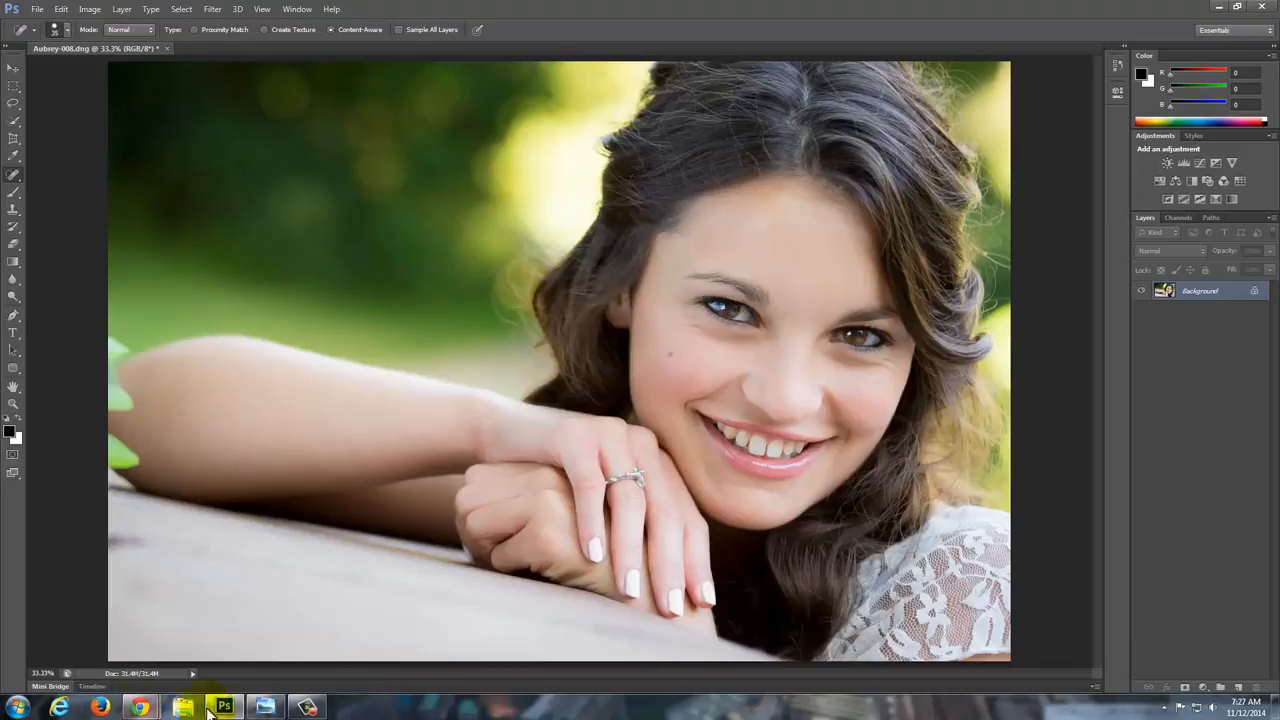
- Switch to Windows Photo Viewer and browse back and forth through the finished golf portraits
{"action": "left_click", "coordinate": [268, 707]}
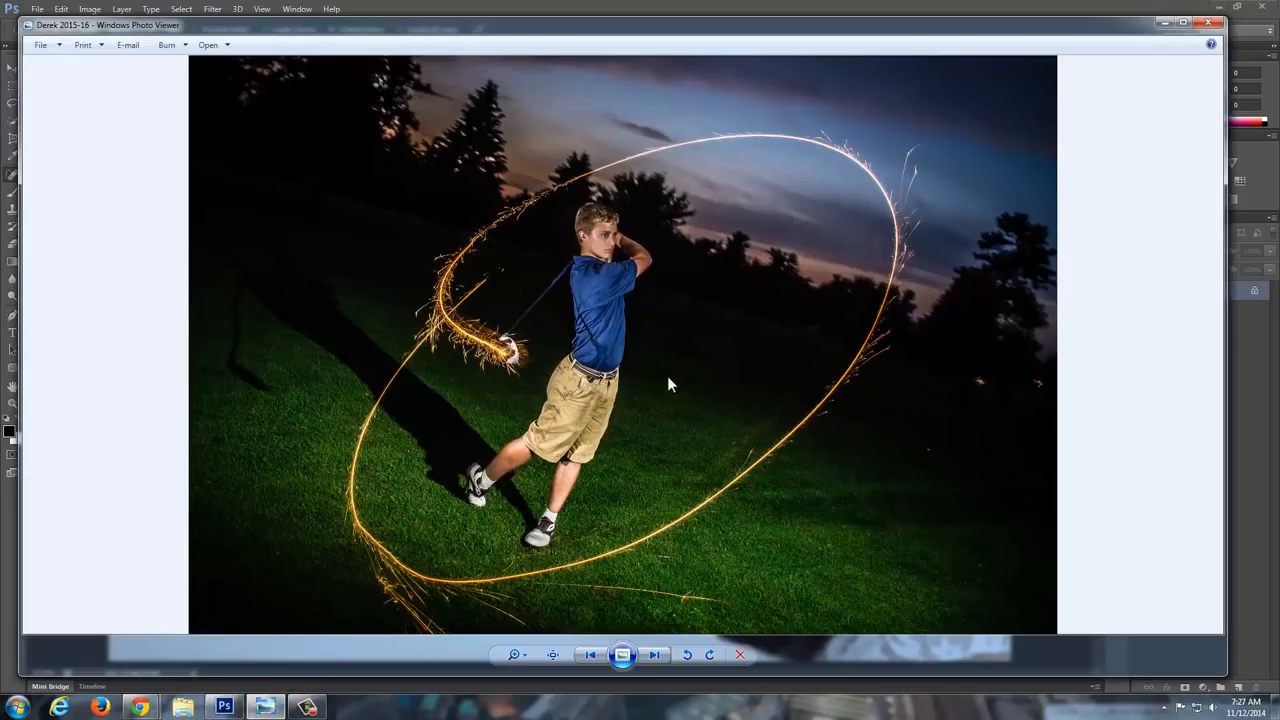
{"action": "left_click", "coordinate": [650, 654]}
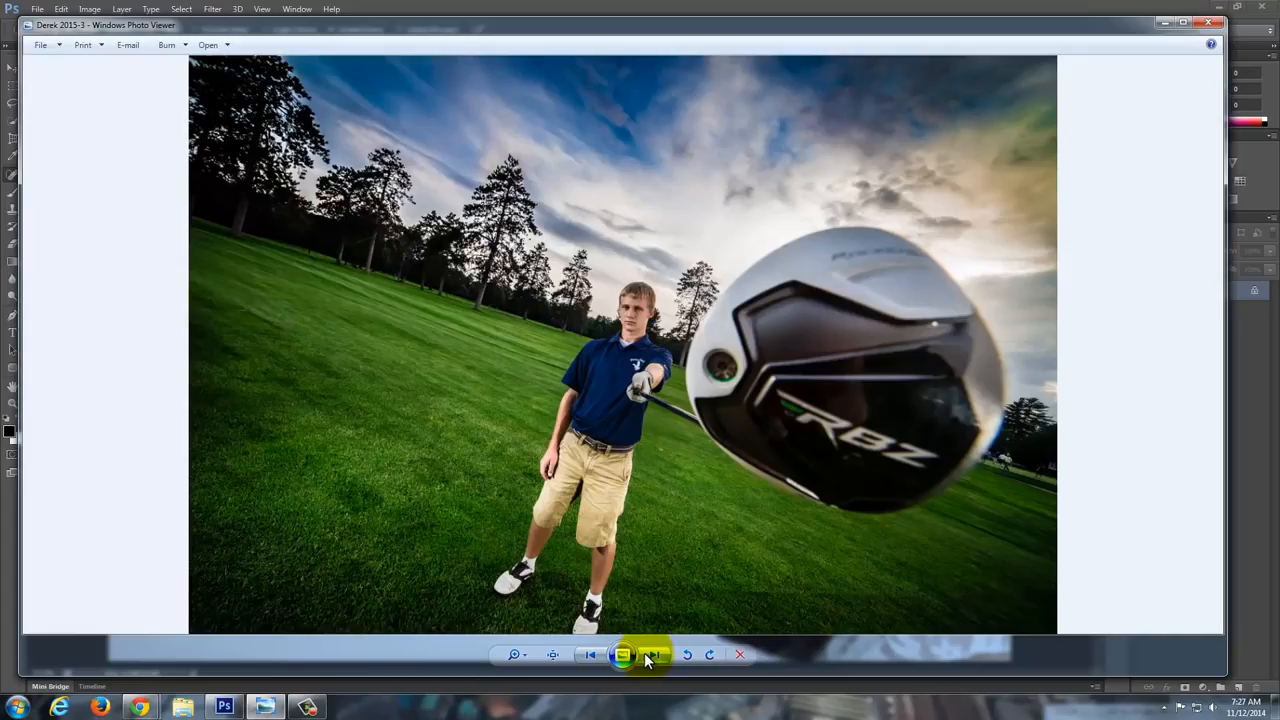
{"action": "left_click", "coordinate": [591, 654]}
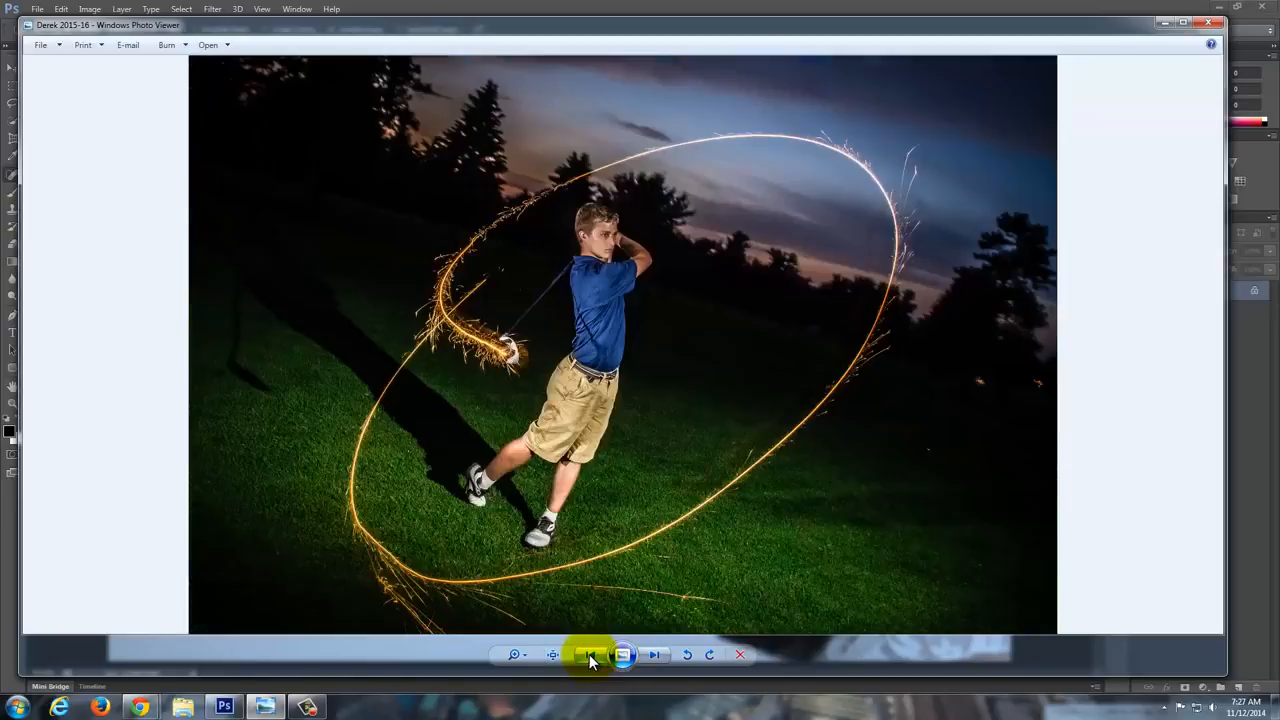
{"action": "left_click", "coordinate": [591, 654]}
{"action": "left_click", "coordinate": [652, 655]}
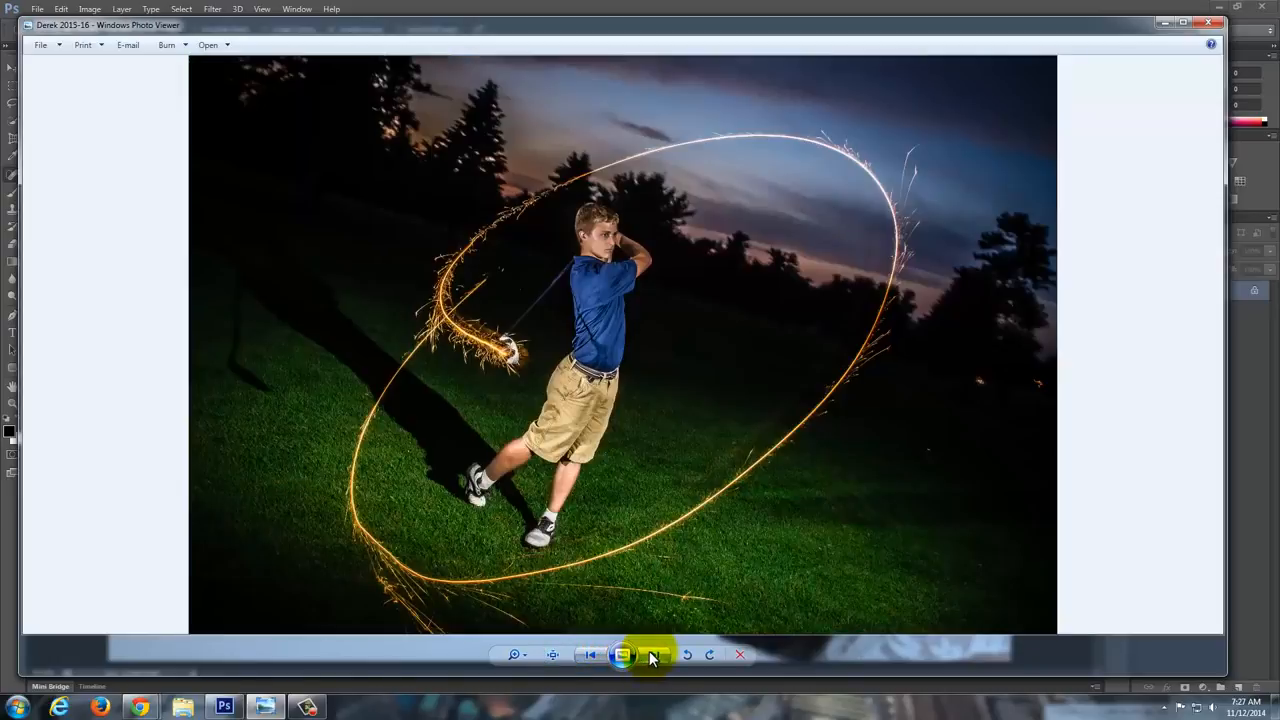
{"action": "left_click", "coordinate": [652, 655]}
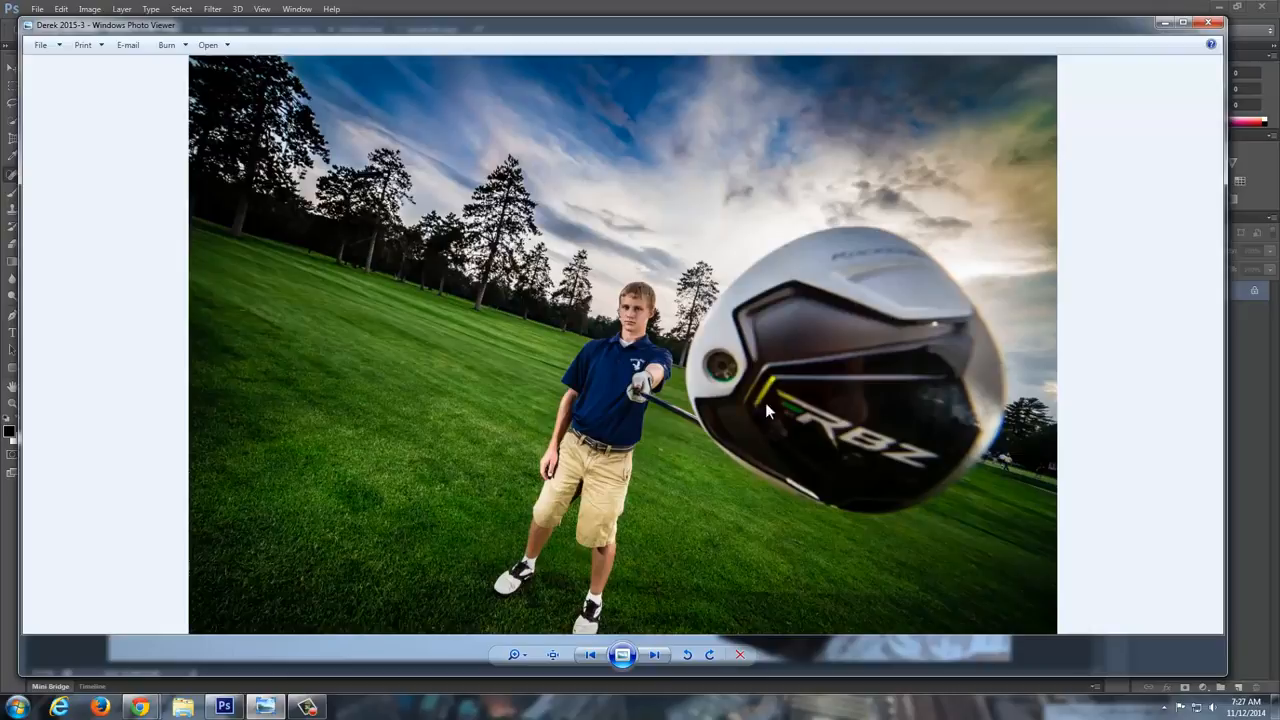